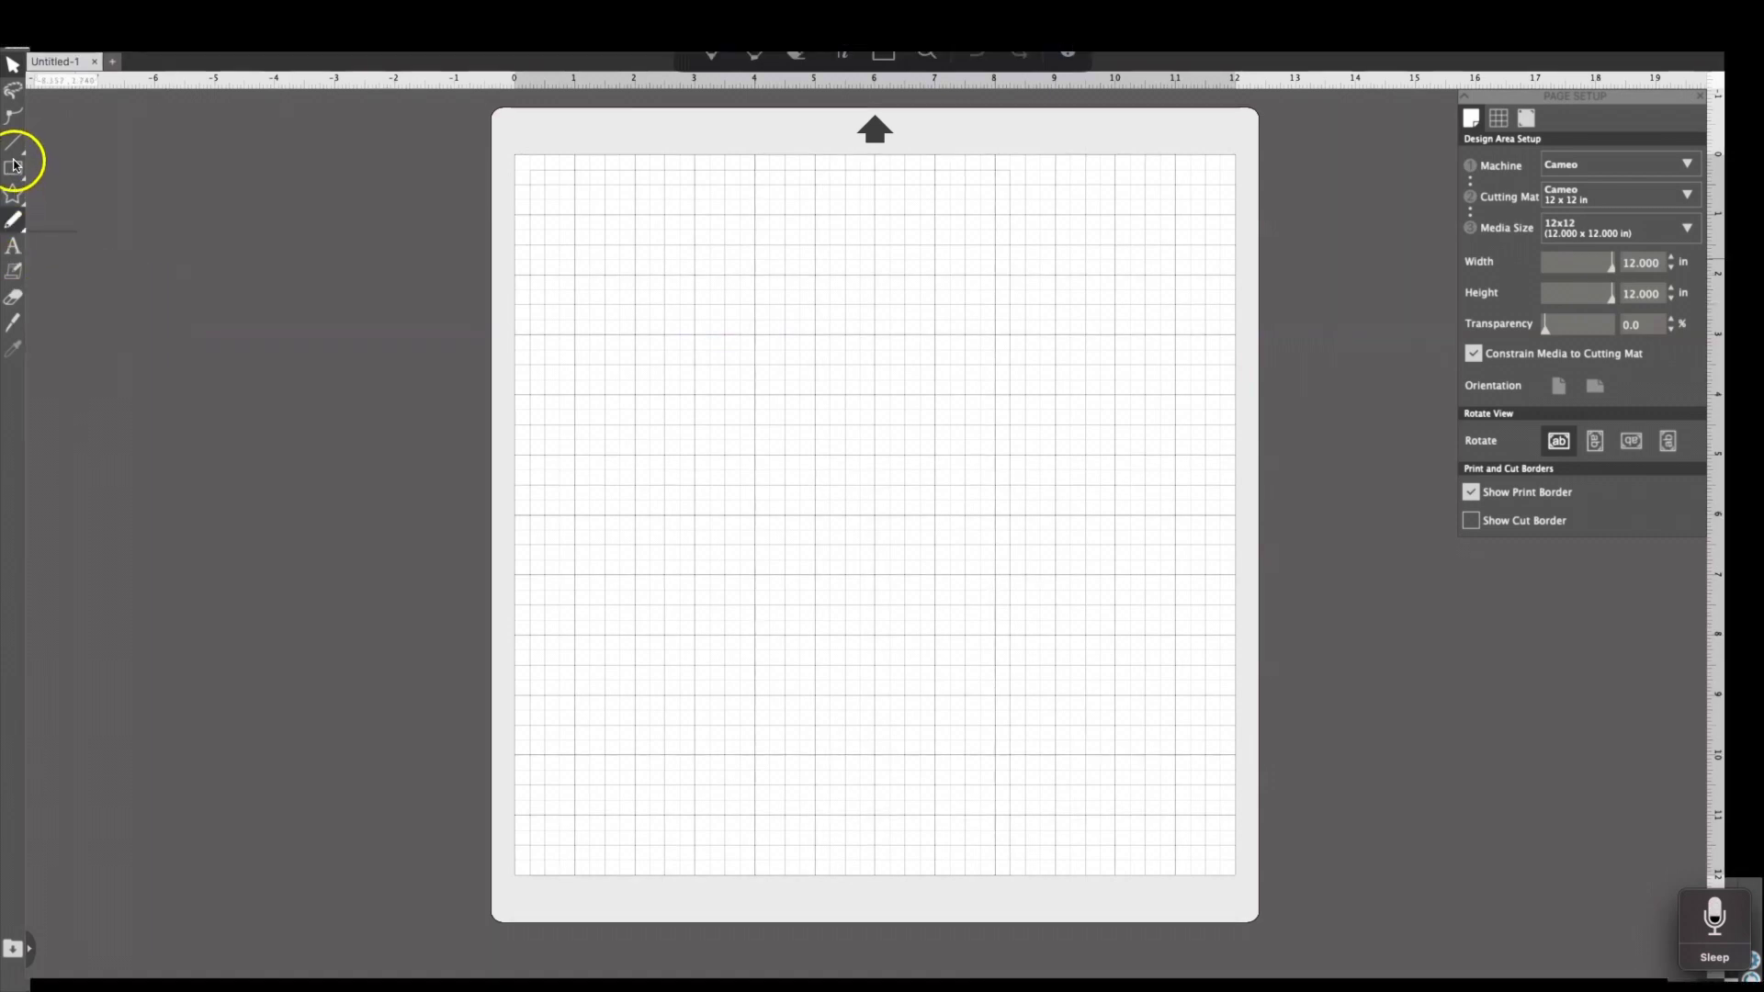
# Step: Draw a five-pointed star about 2.004 x 1.928 in near the mat's upper left
pyautogui.click(14, 204)
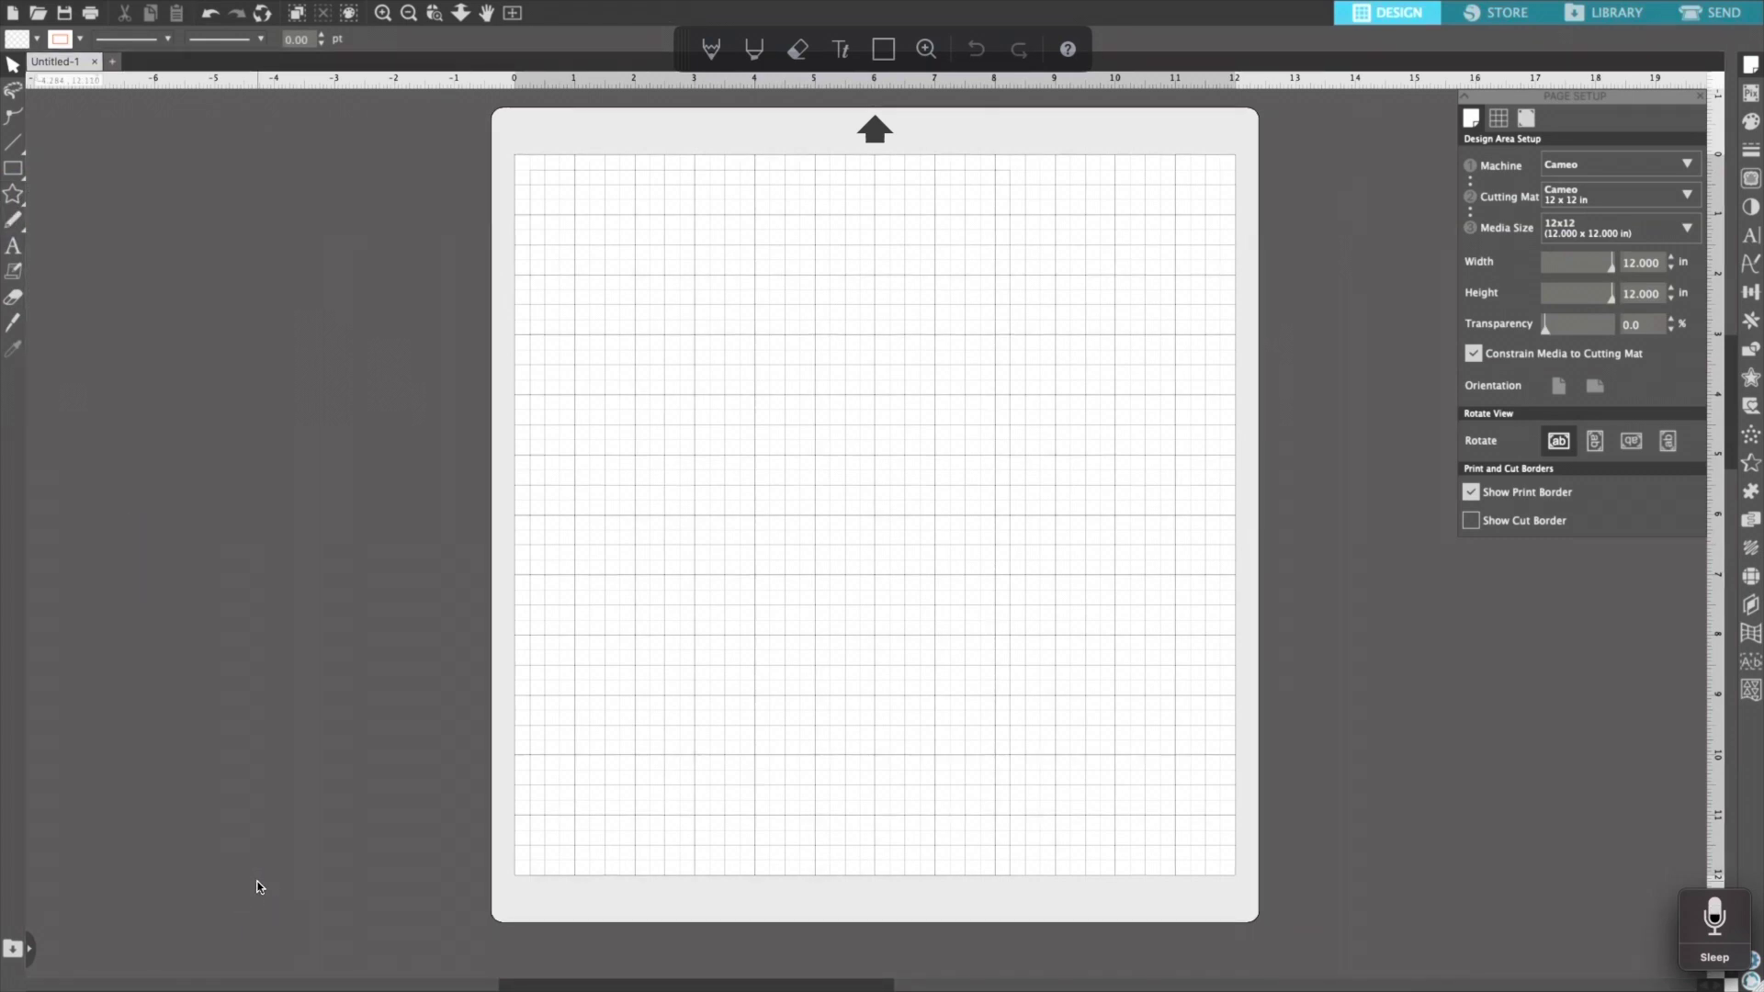
pyautogui.click(42, 198)
pyautogui.click(41, 198)
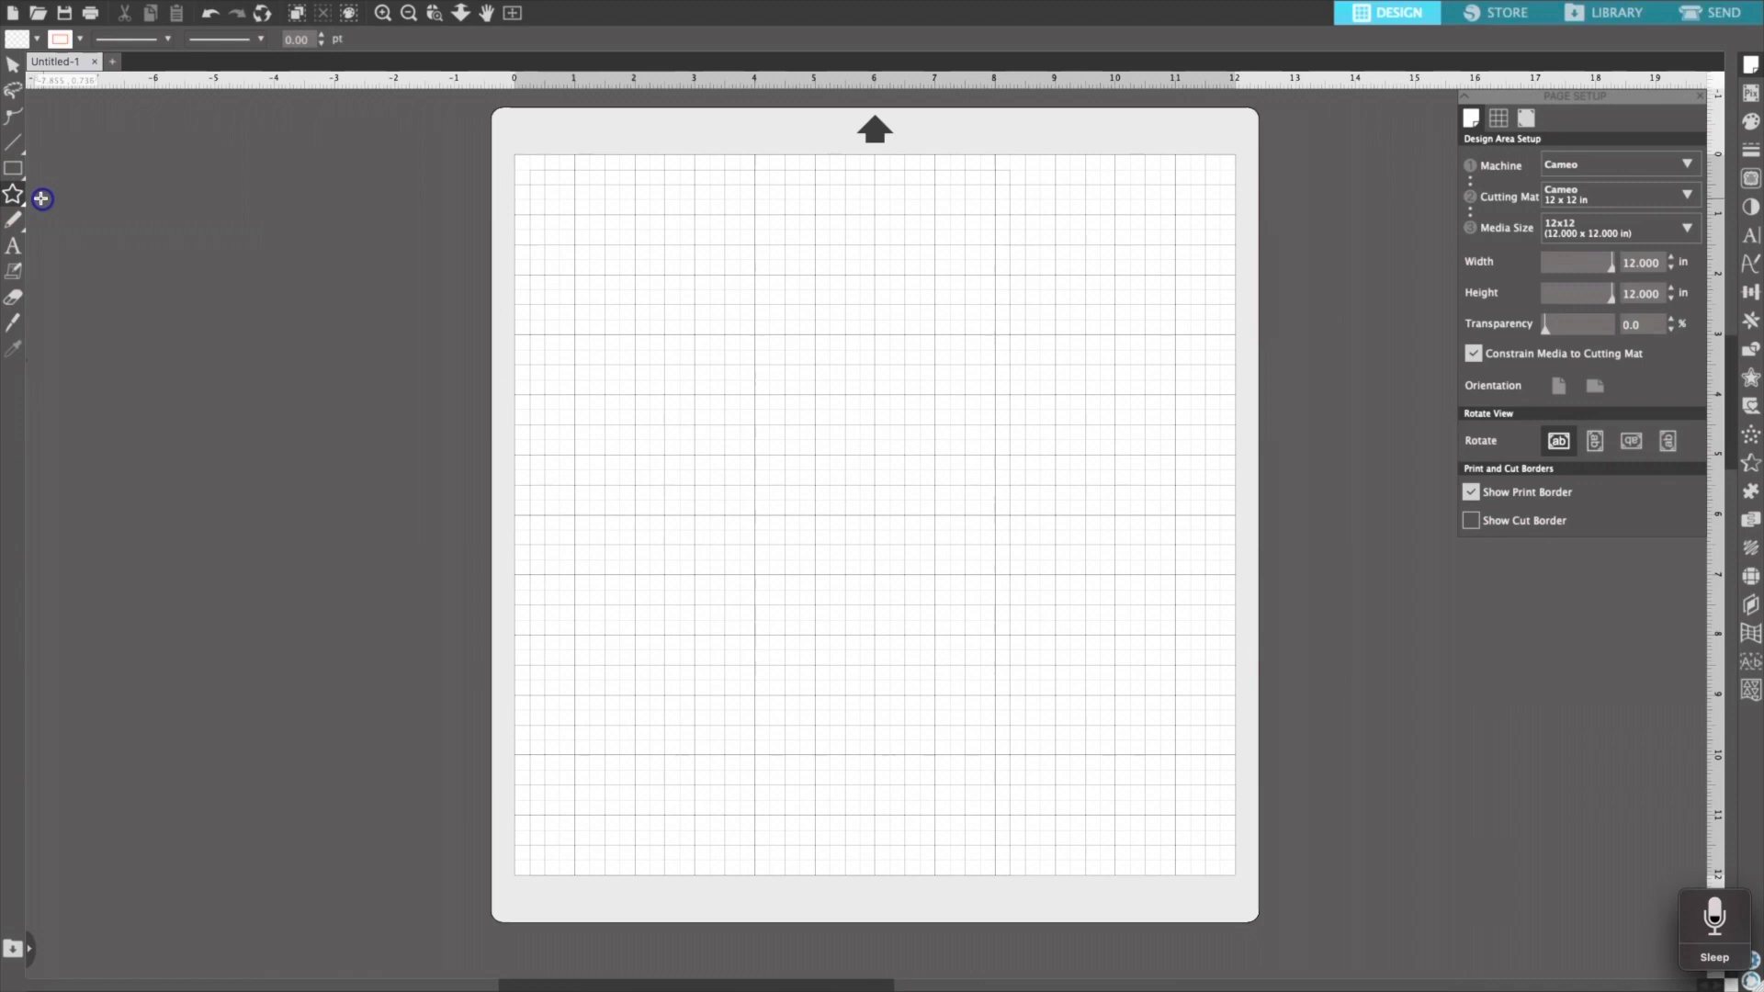
pyautogui.moveTo(689, 295); pyautogui.dragTo(715, 332)
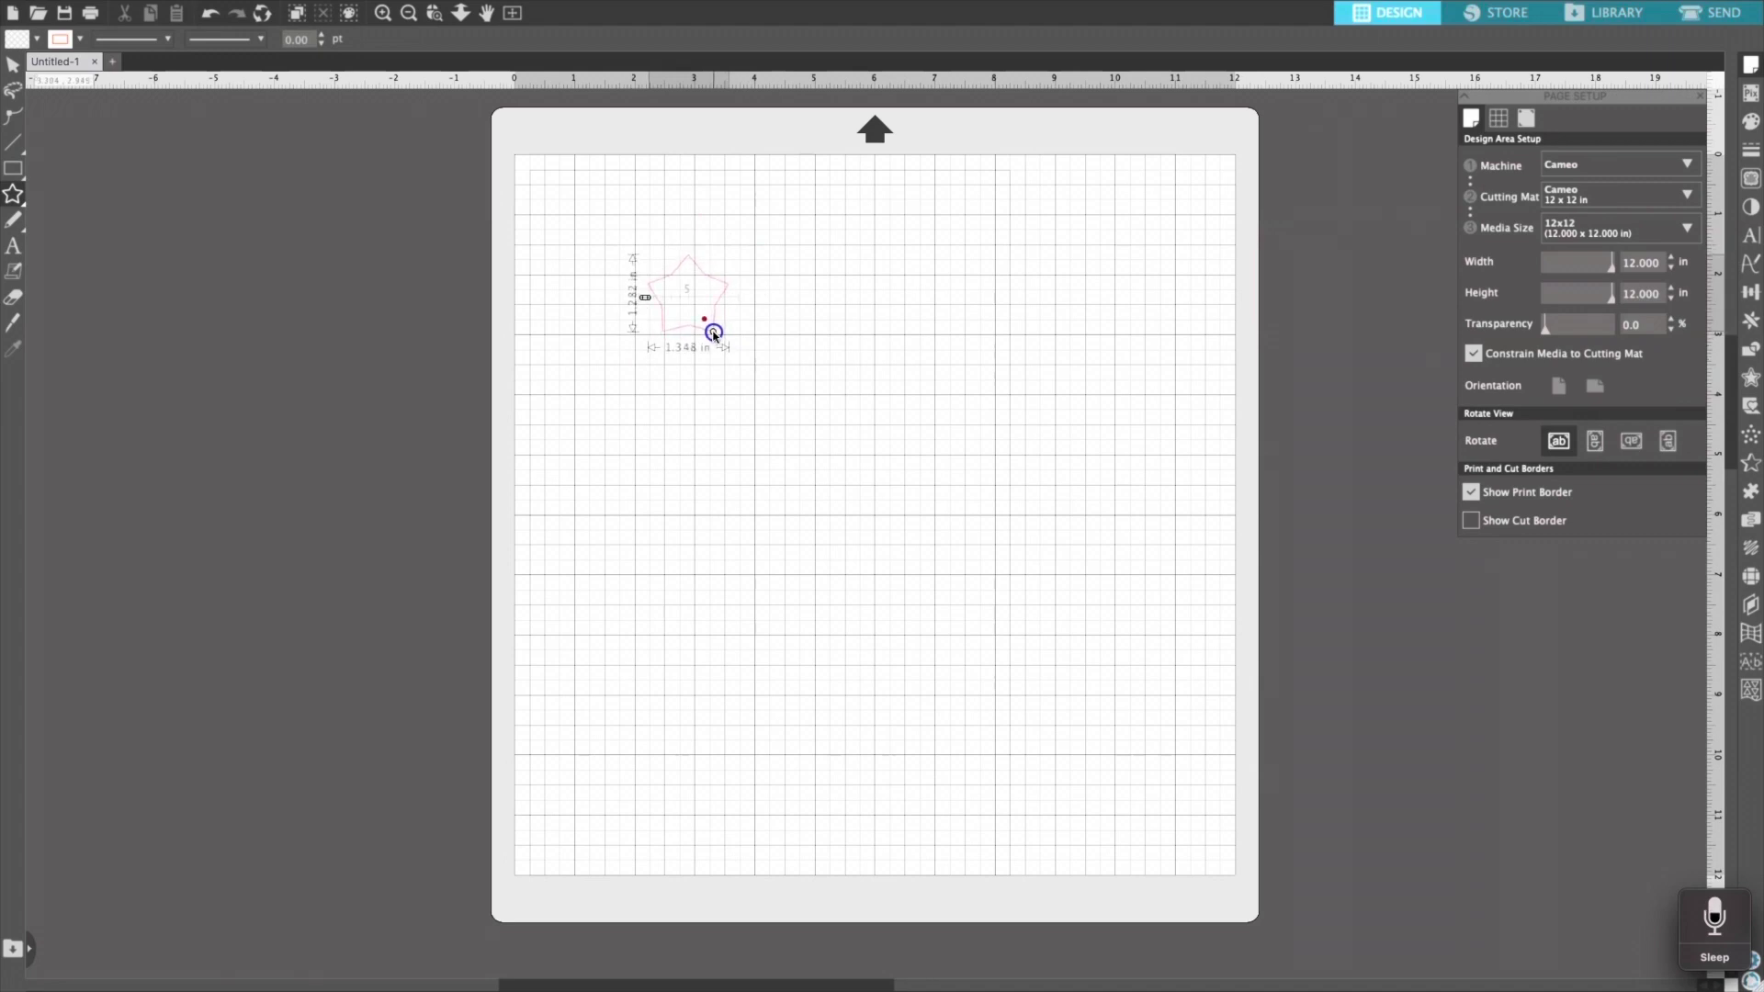
pyautogui.moveTo(715, 334); pyautogui.dragTo(723, 348)
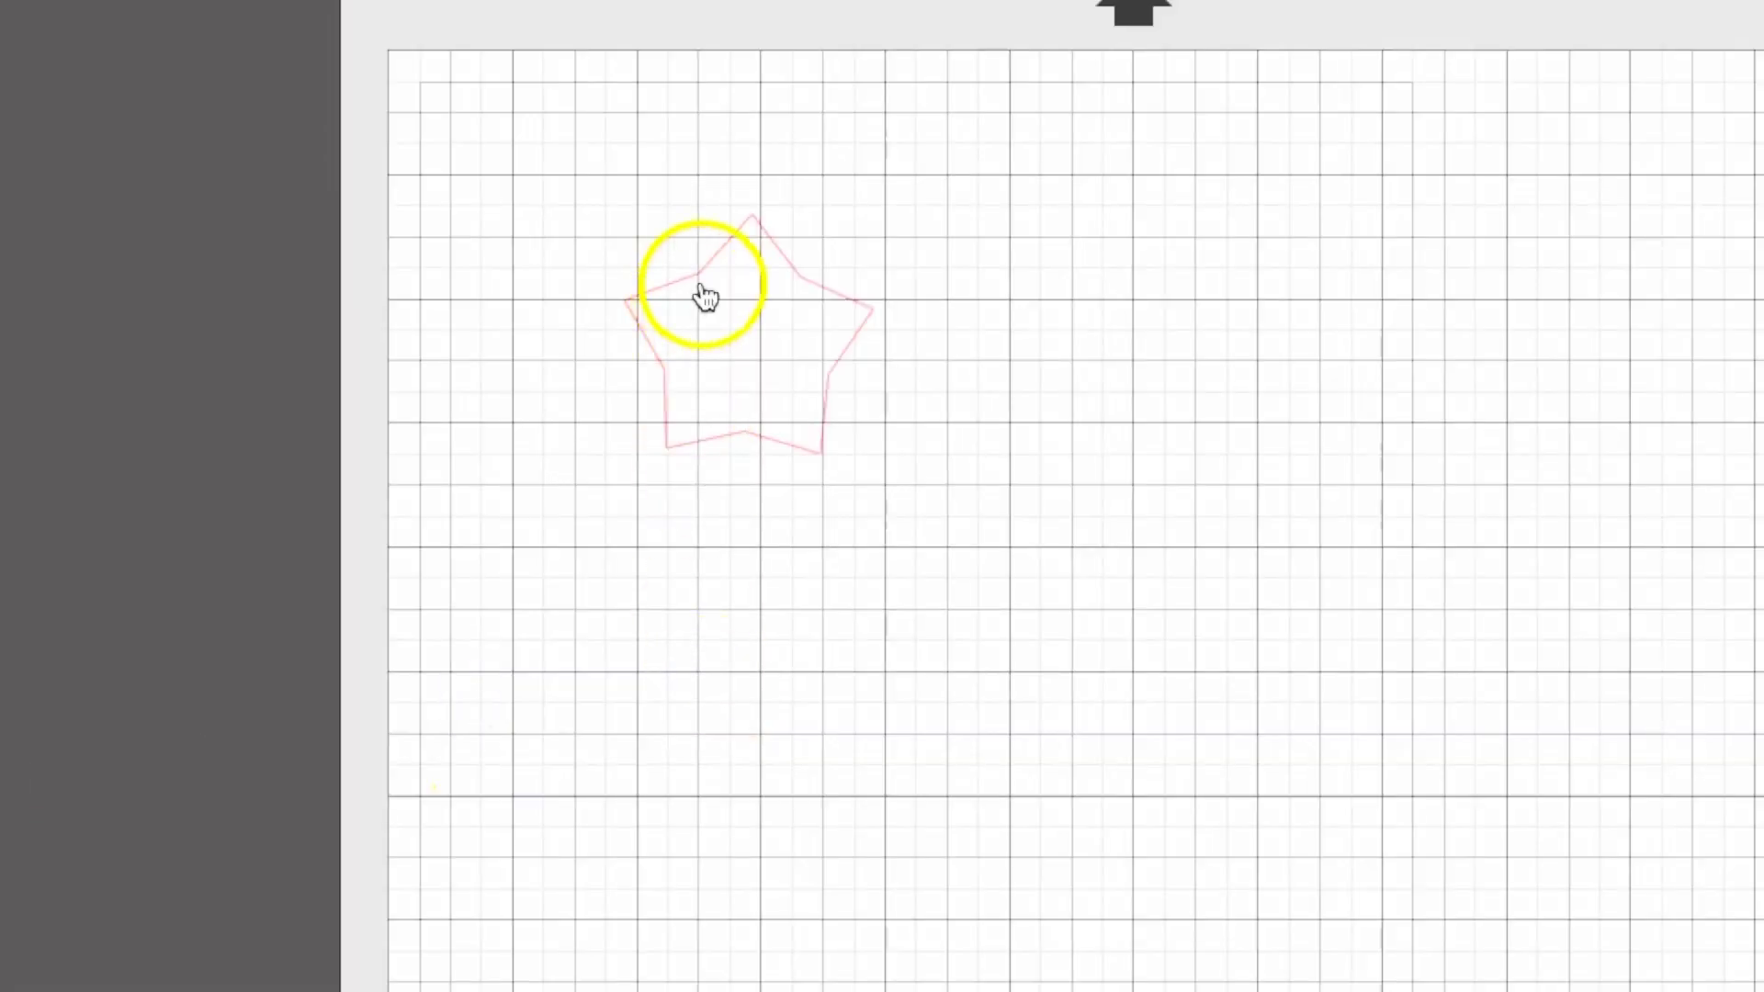
pyautogui.click(704, 295)
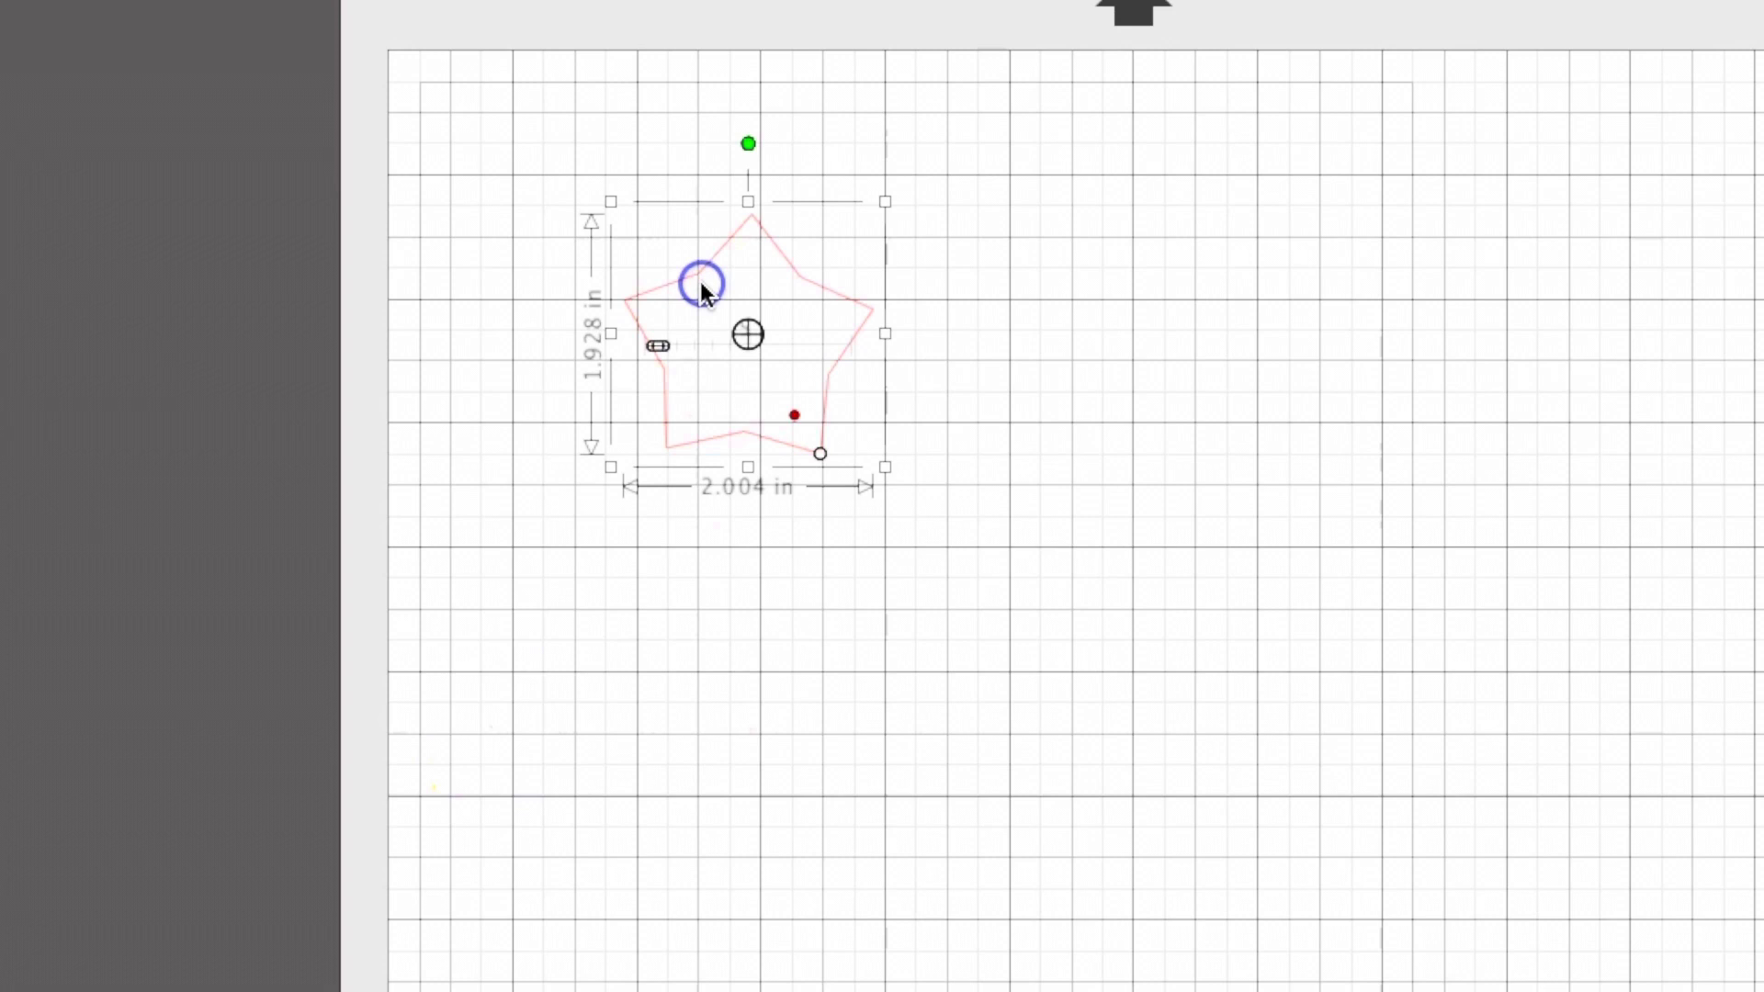
# Step: Offset the star by a rounded 0.020 in and colour the new outline blue
pyautogui.click(726, 292)
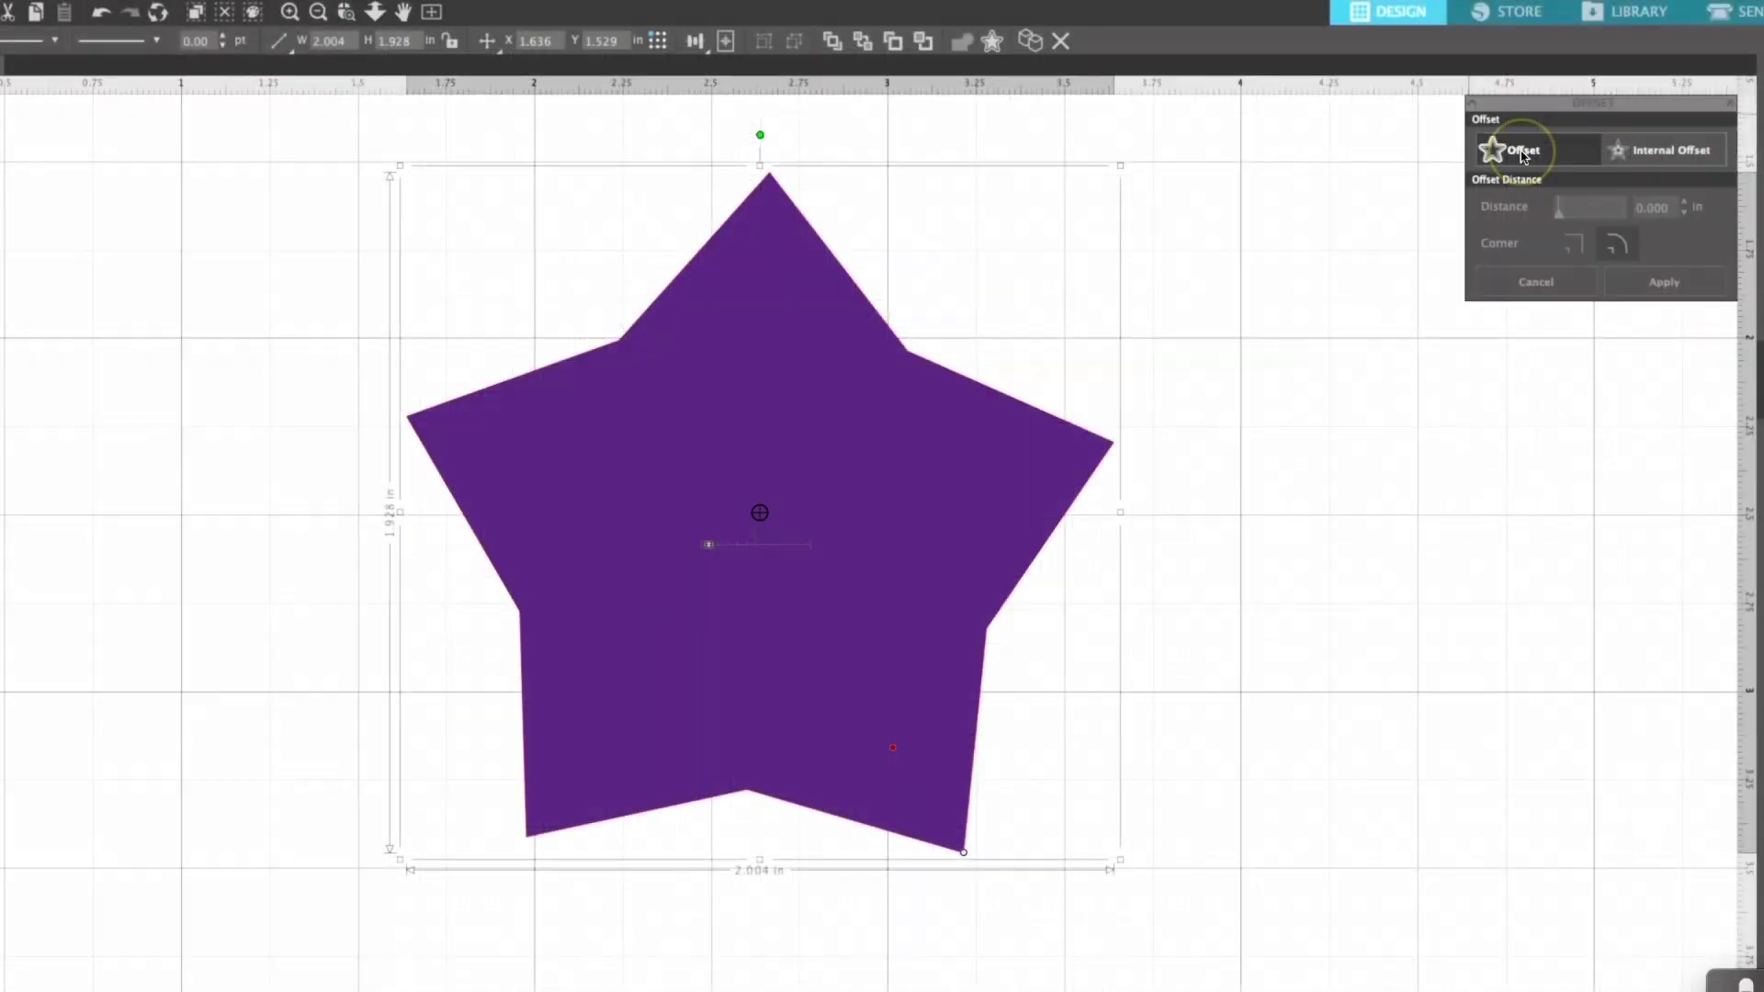
pyautogui.click(1518, 154)
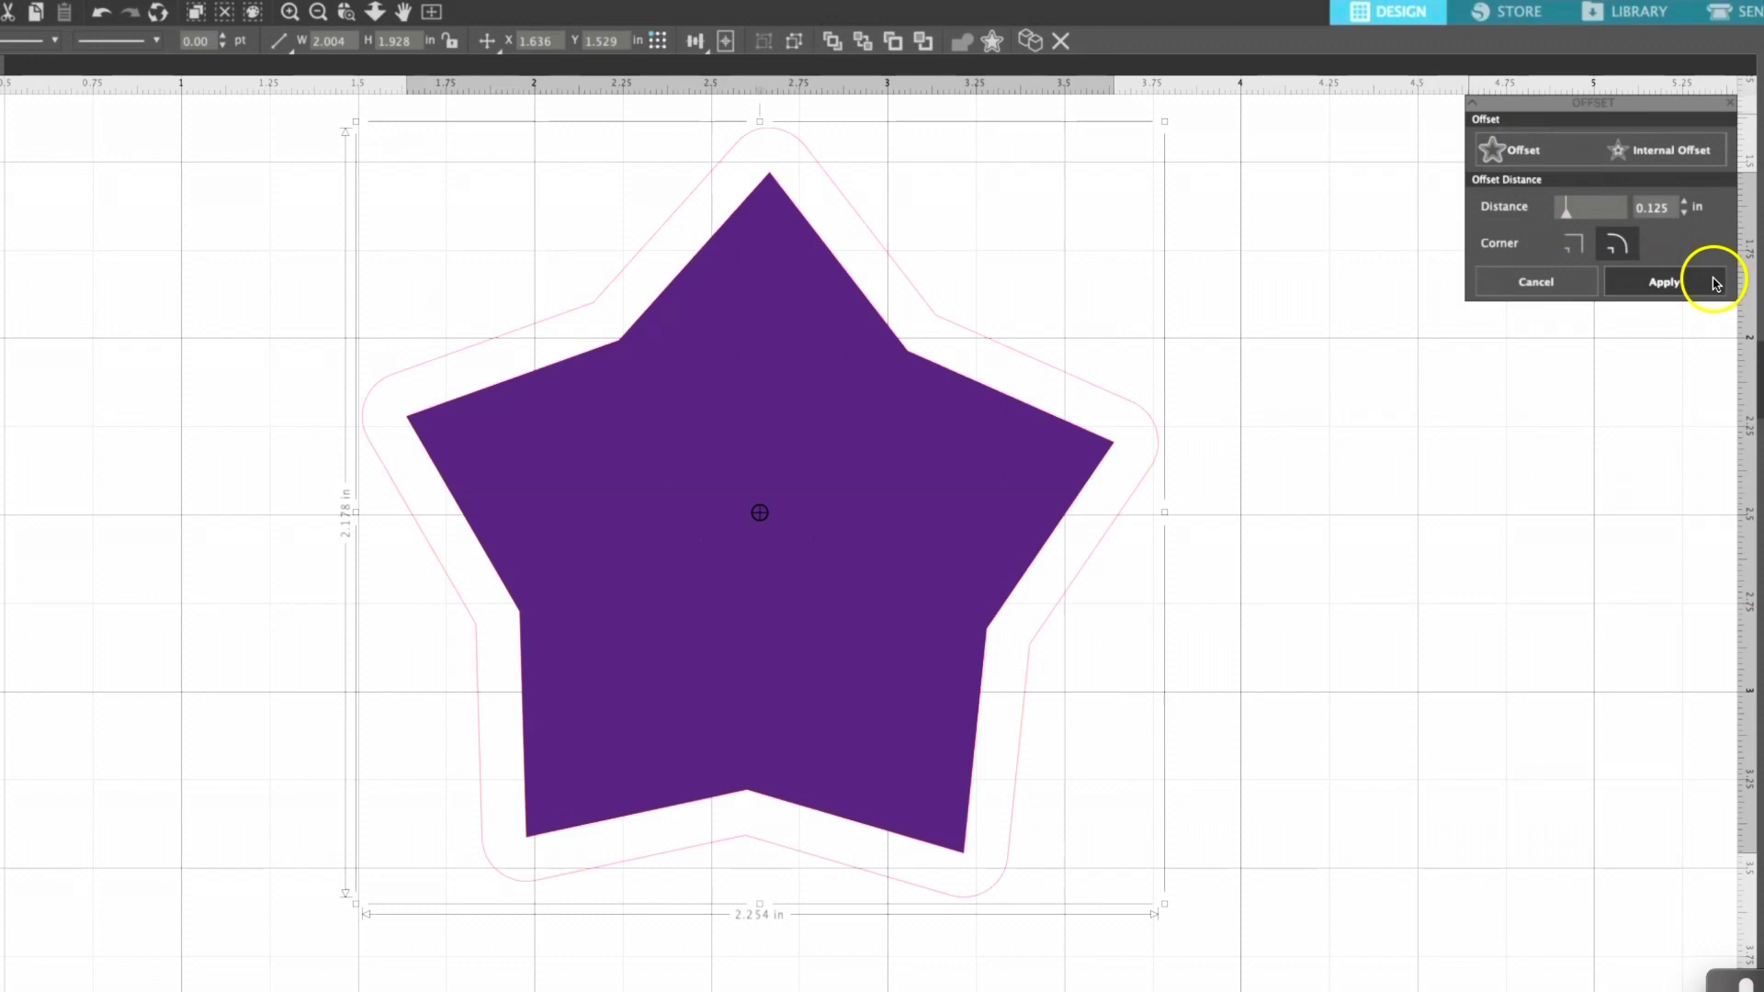
pyautogui.click(1685, 215)
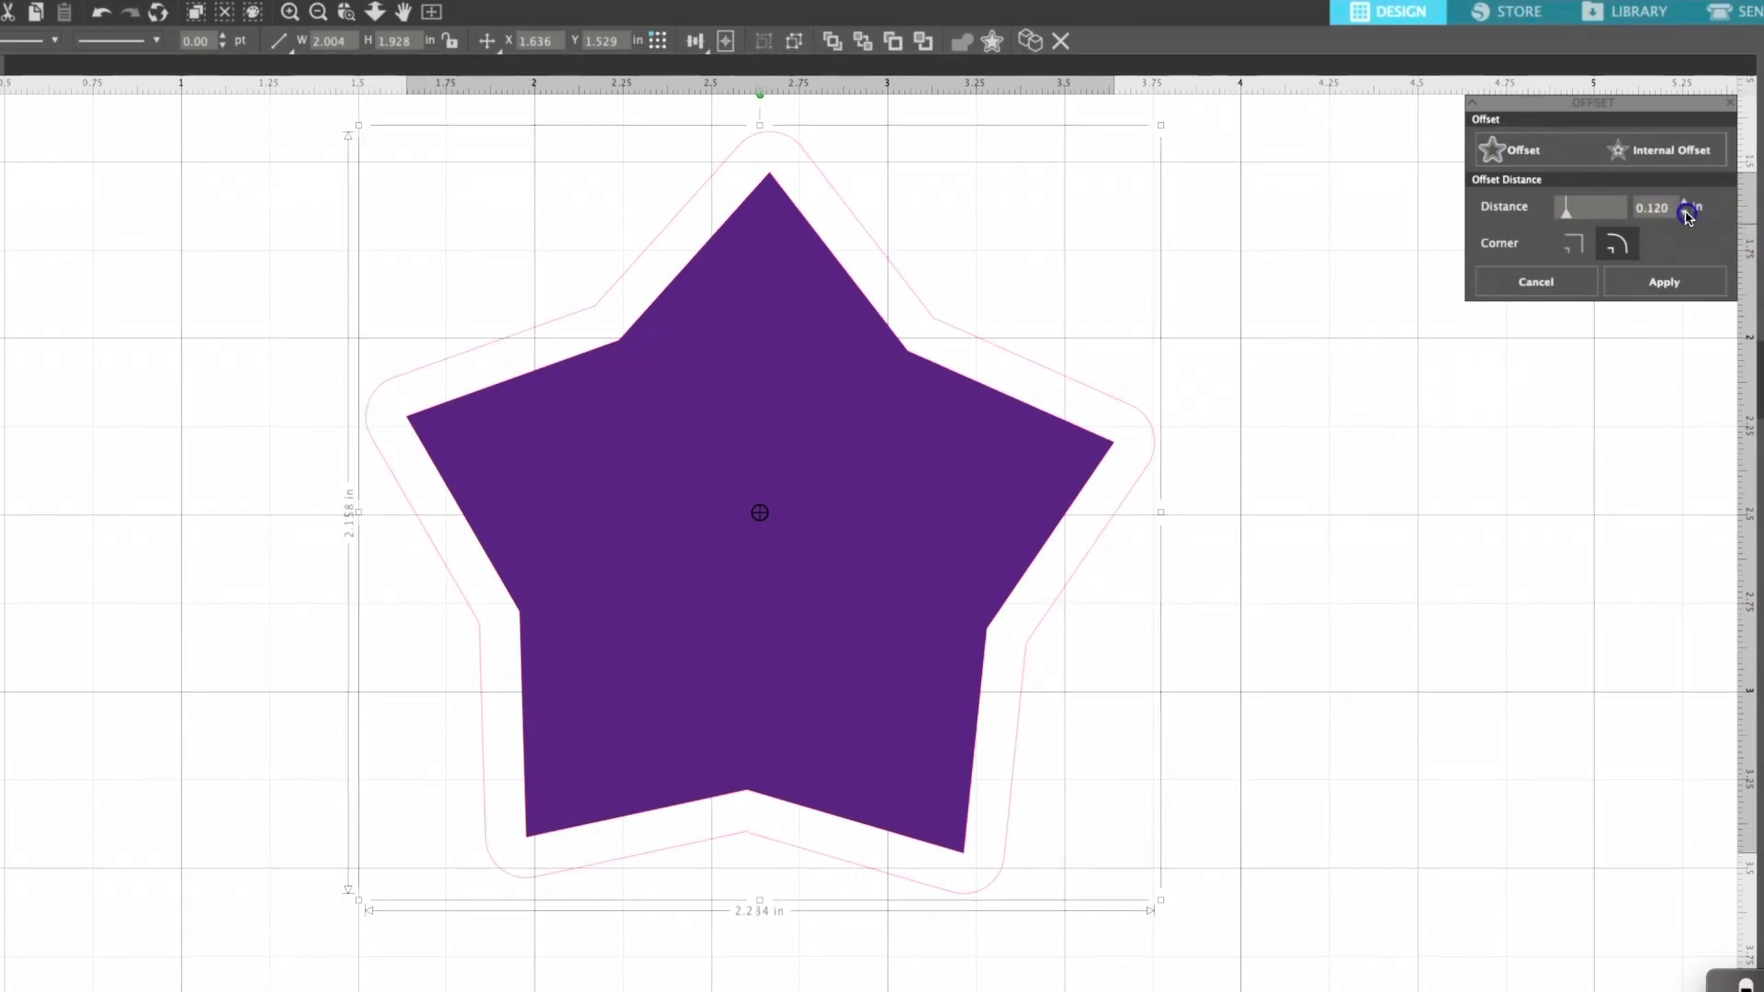
pyautogui.click(1685, 215)
pyautogui.click(1686, 215)
pyautogui.click(1686, 215)
pyautogui.click(1686, 215)
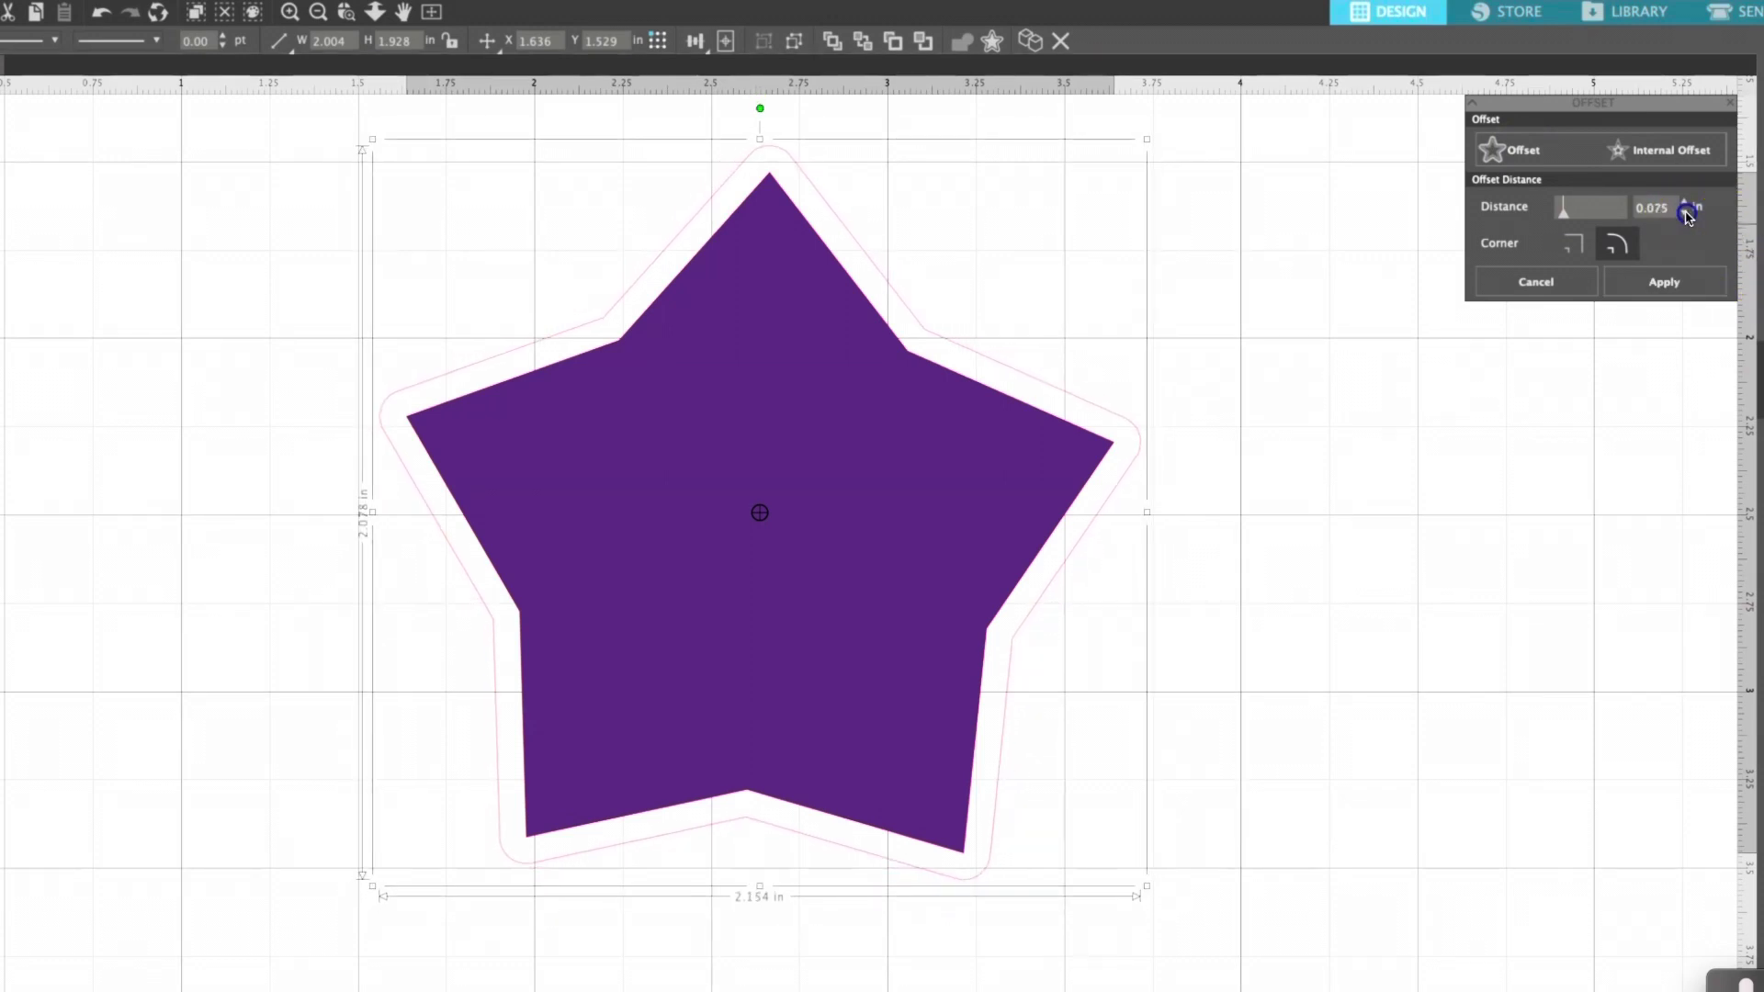
pyautogui.click(1686, 215)
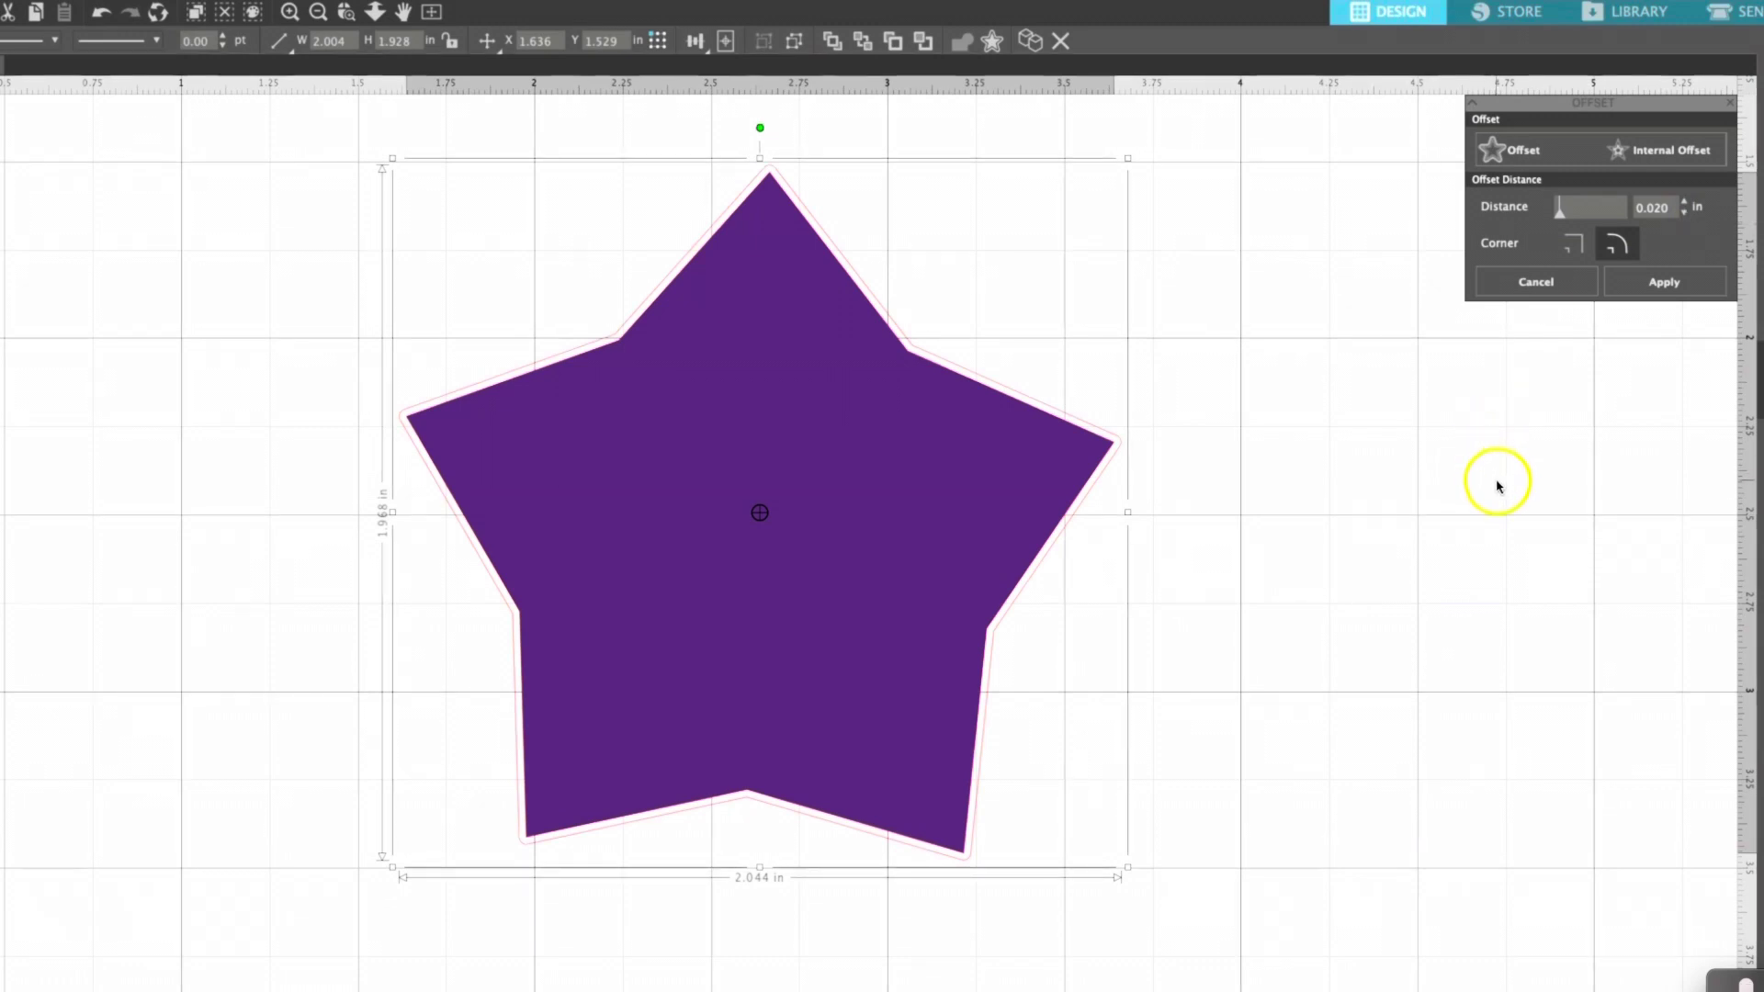
pyautogui.click(1663, 292)
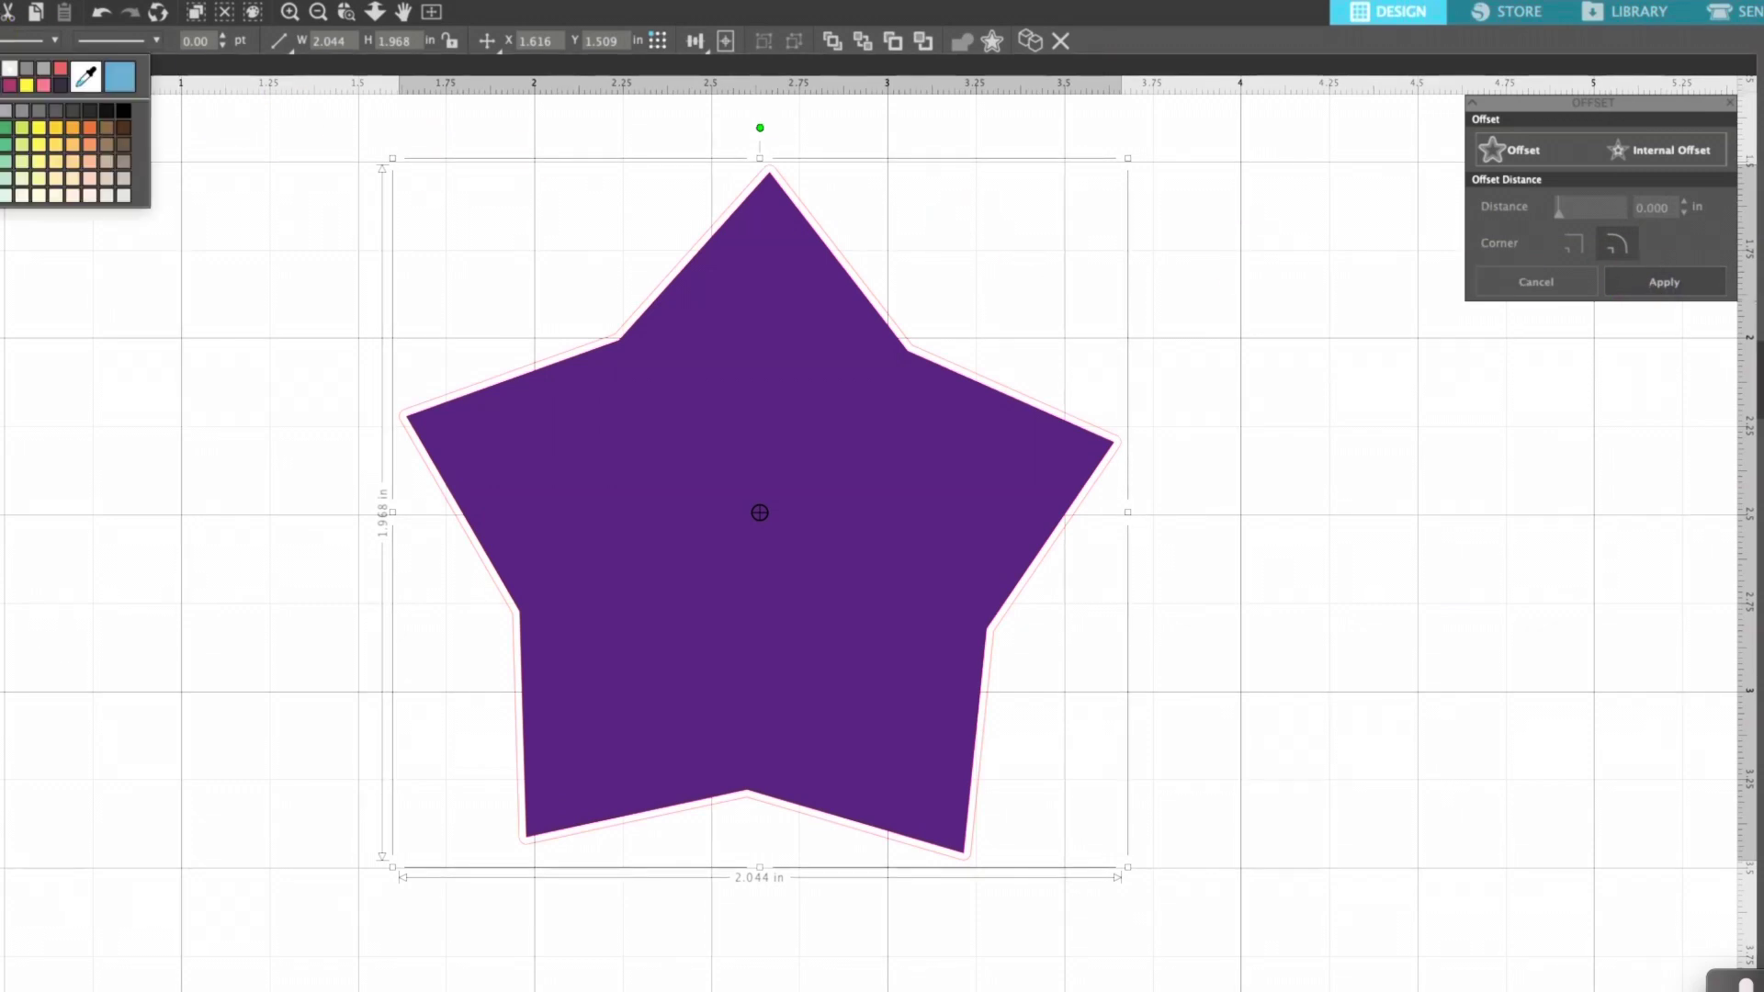
pyautogui.click(10, 68)
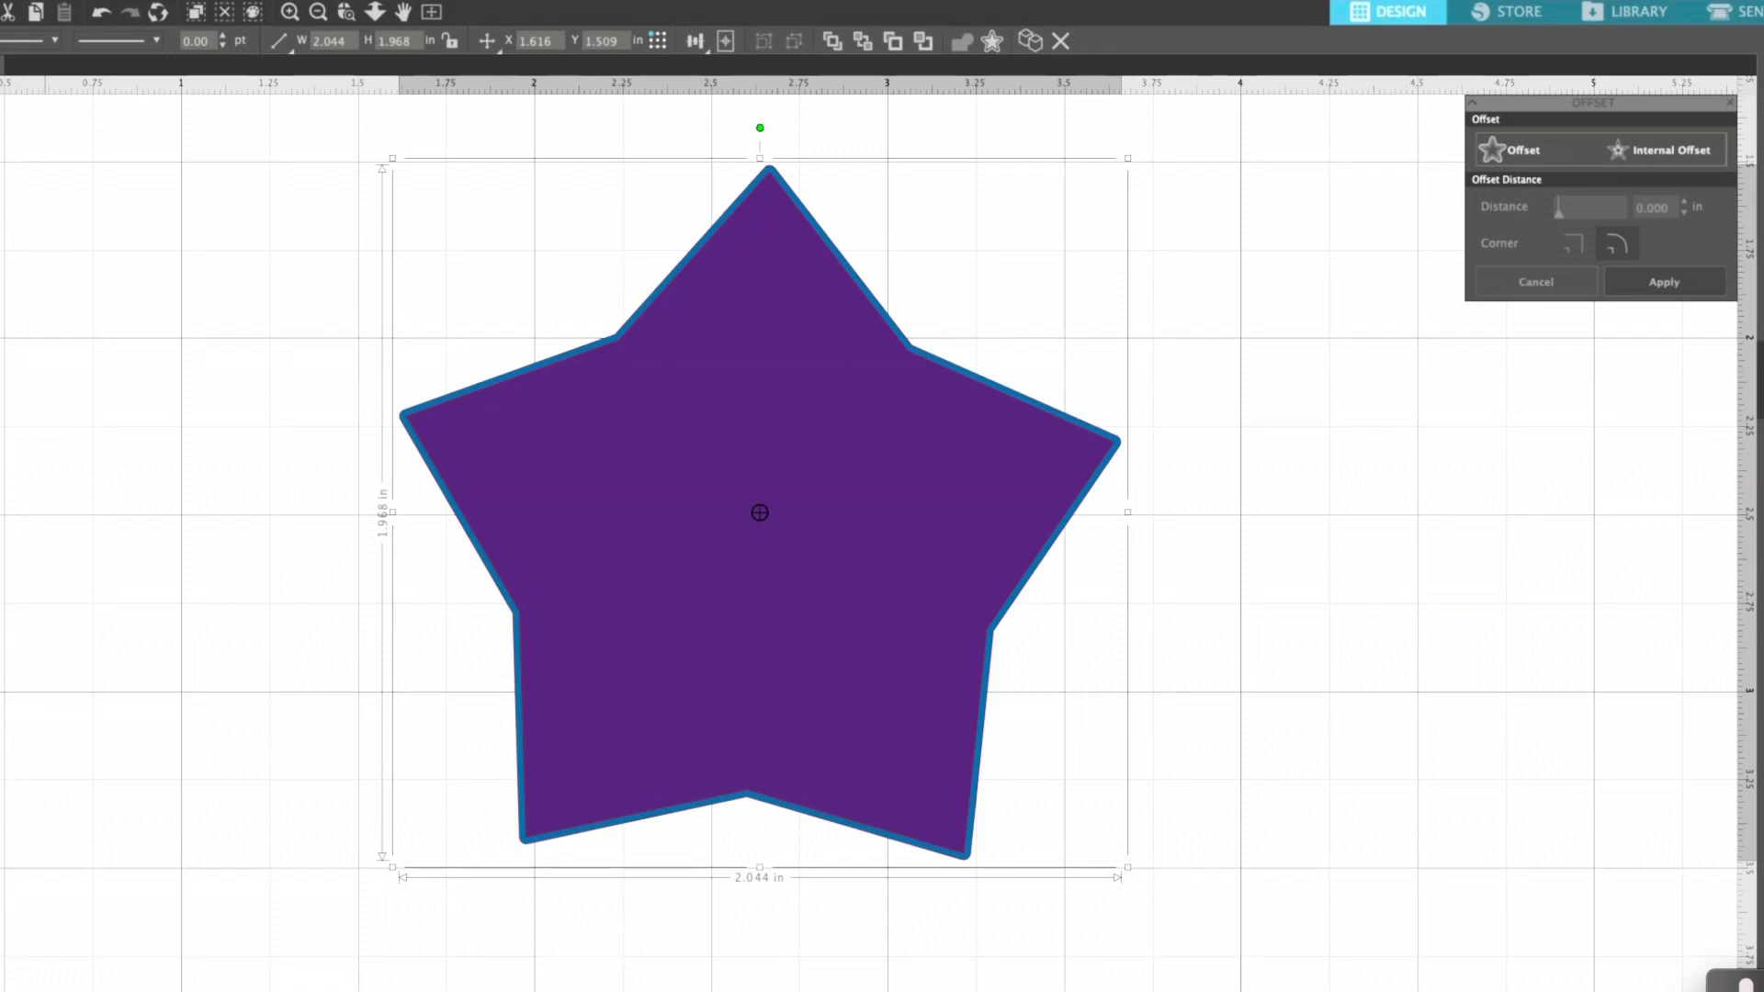
# Step: Add a second rounded offset of 0.045 in around the star
pyautogui.click(1457, 587)
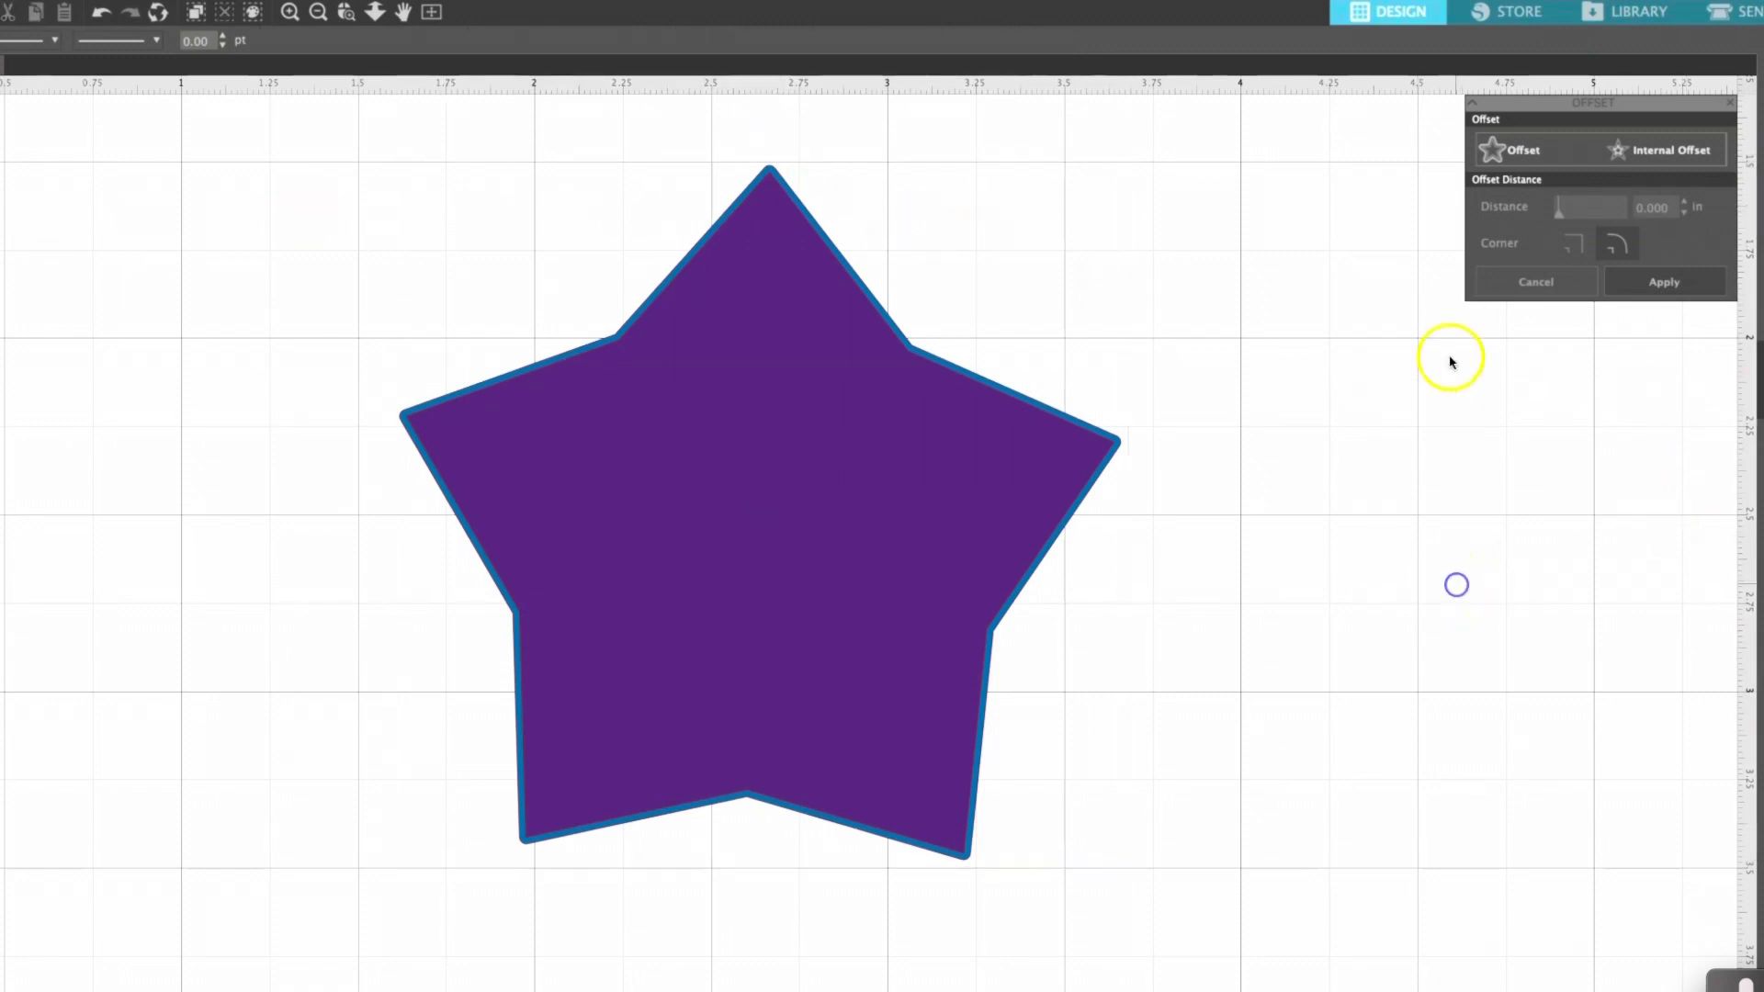
pyautogui.click(969, 767)
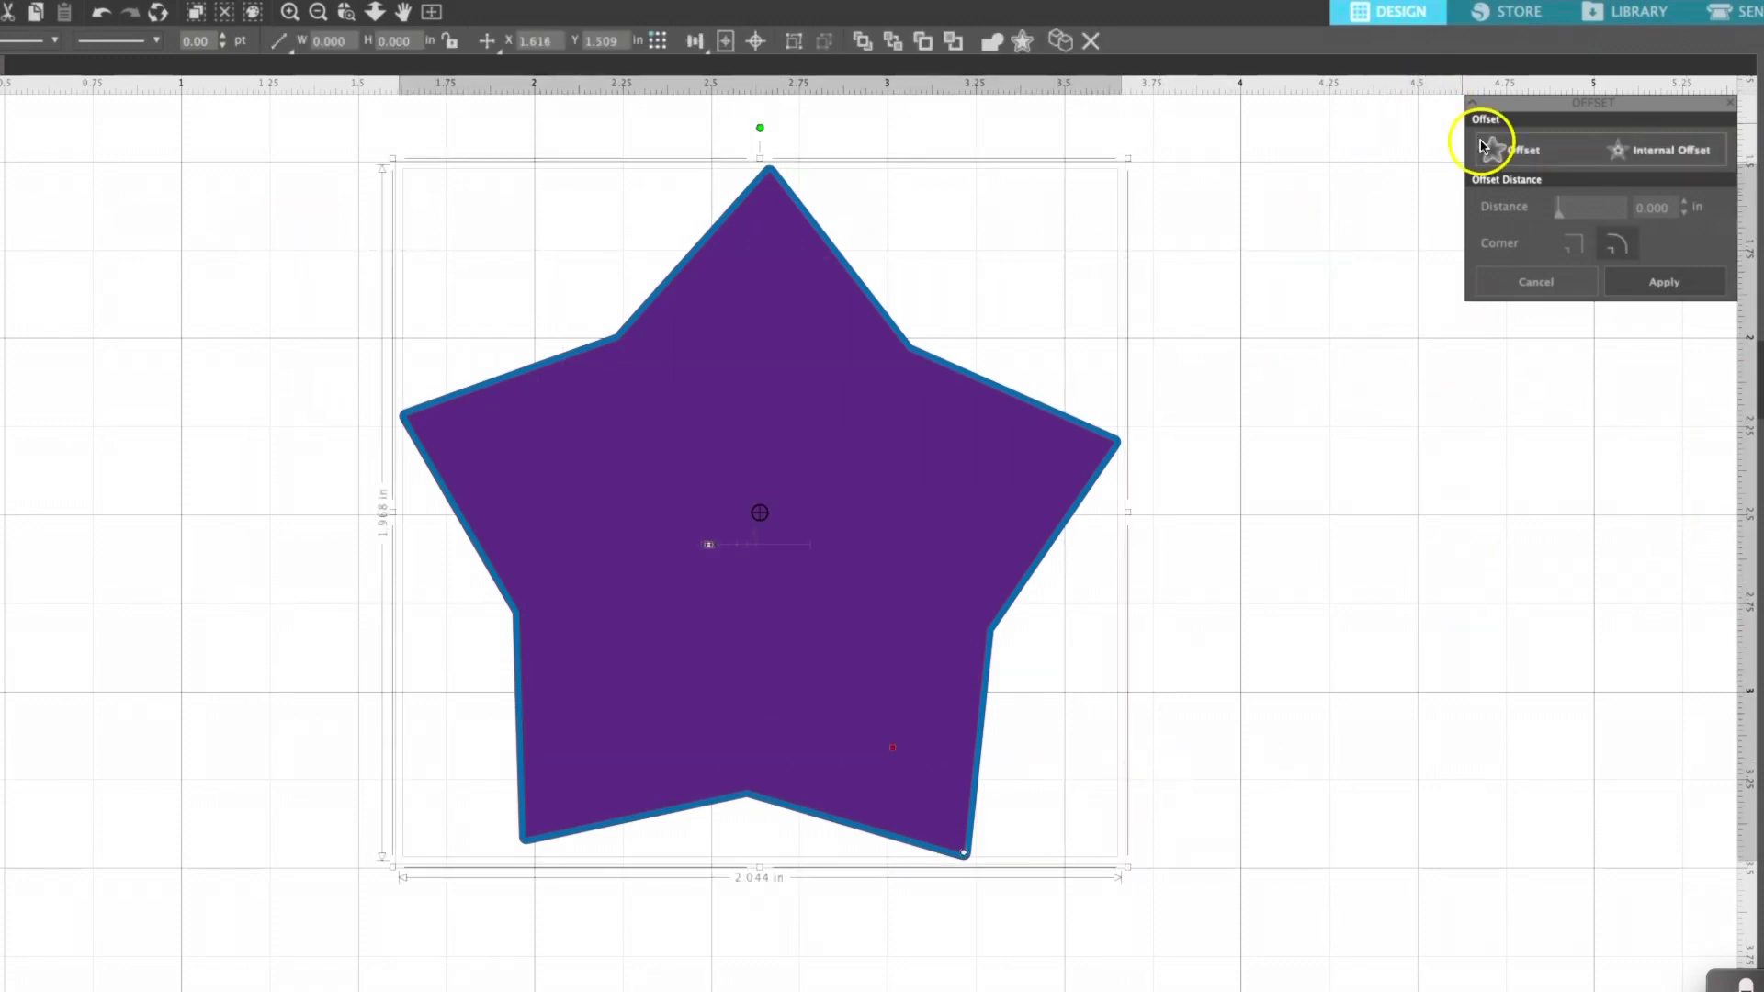
pyautogui.click(1539, 153)
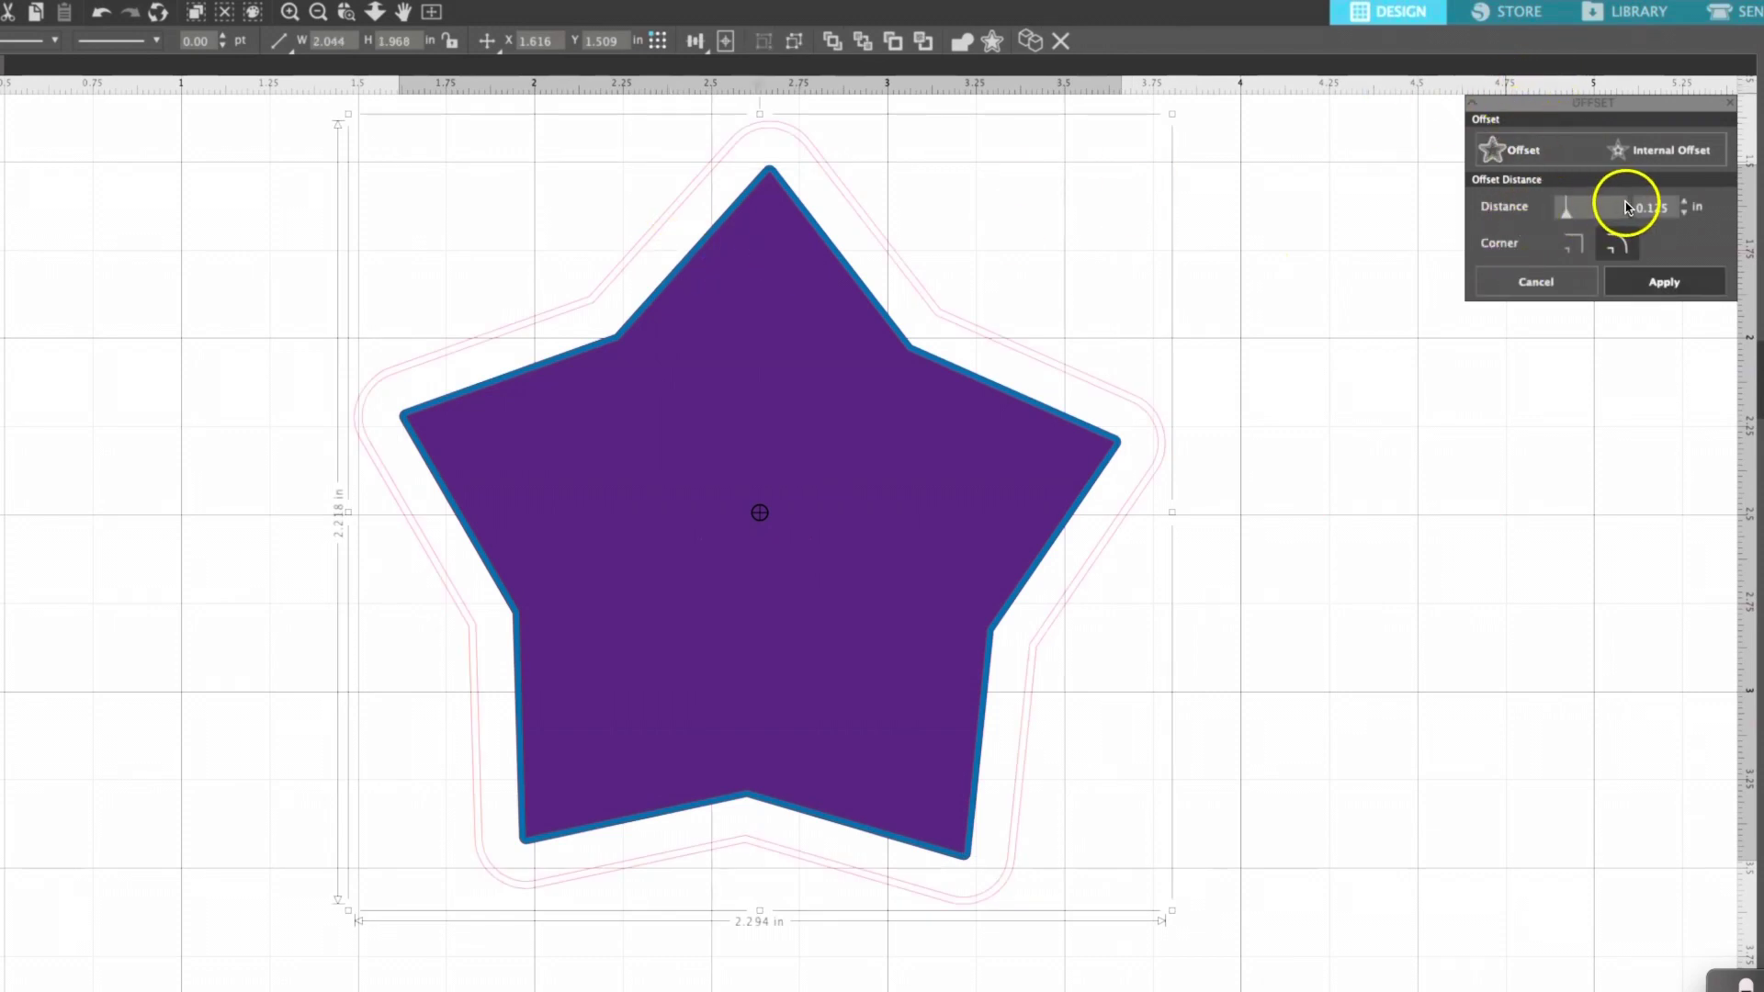
pyautogui.click(1684, 213)
pyautogui.click(1684, 213)
pyautogui.click(1683, 213)
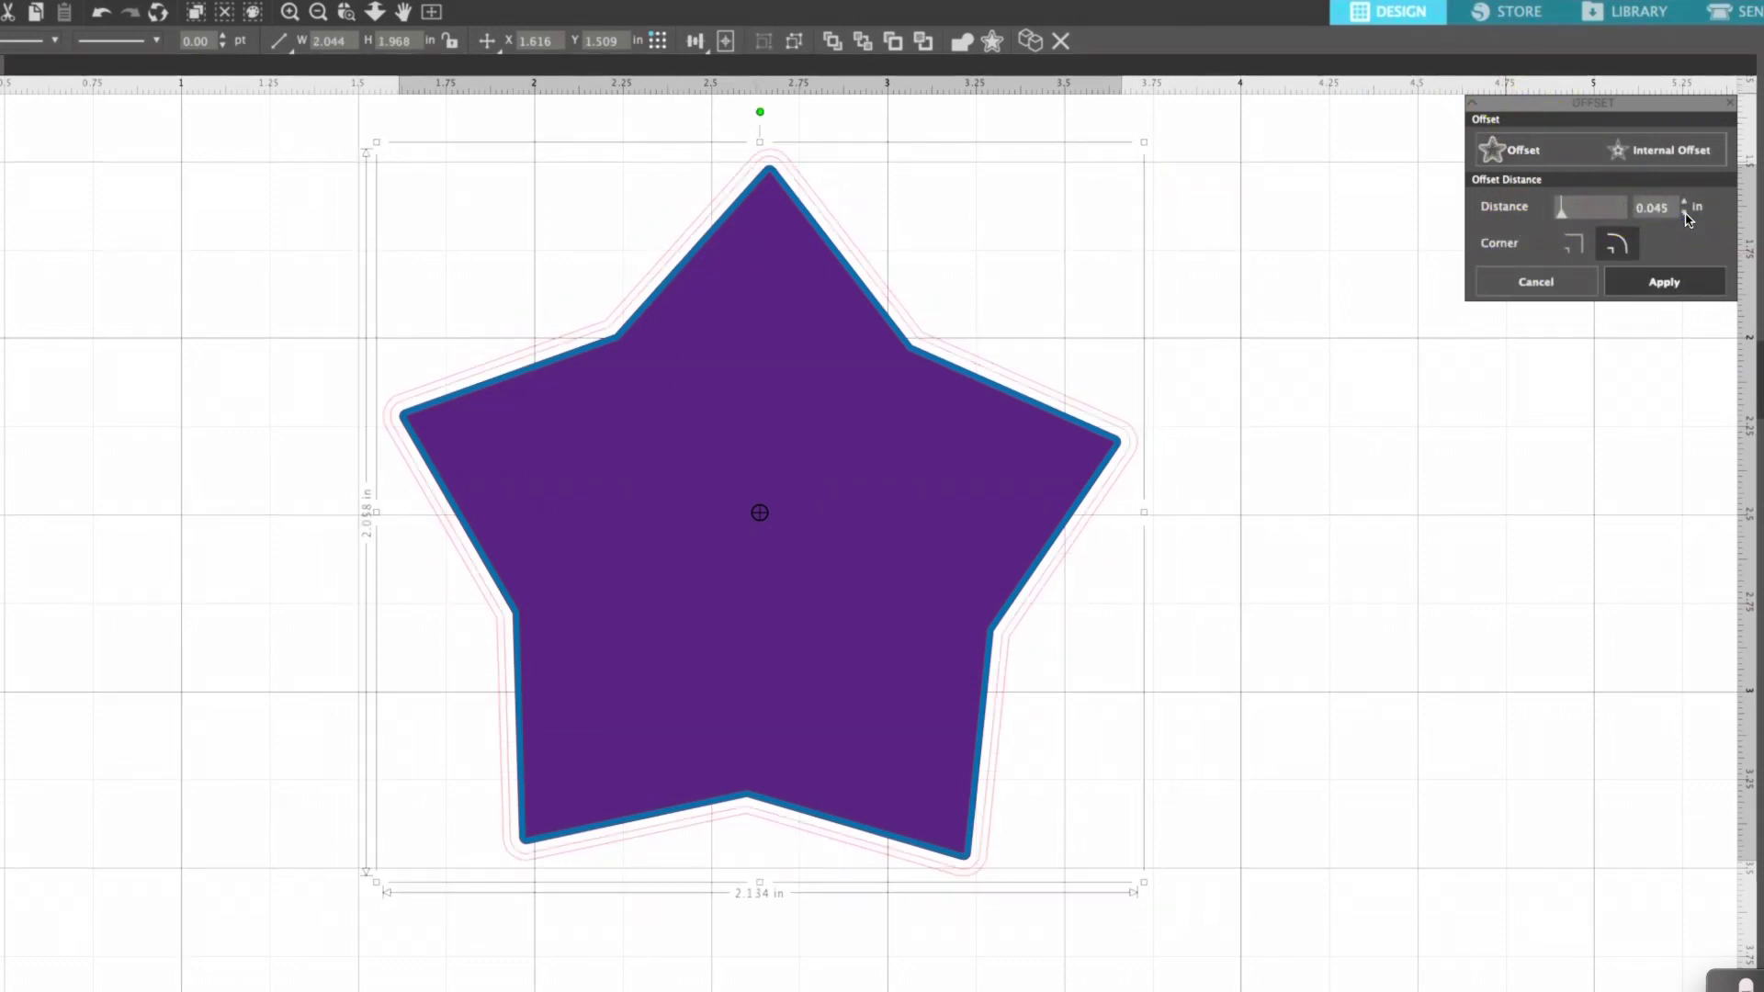
pyautogui.click(1674, 280)
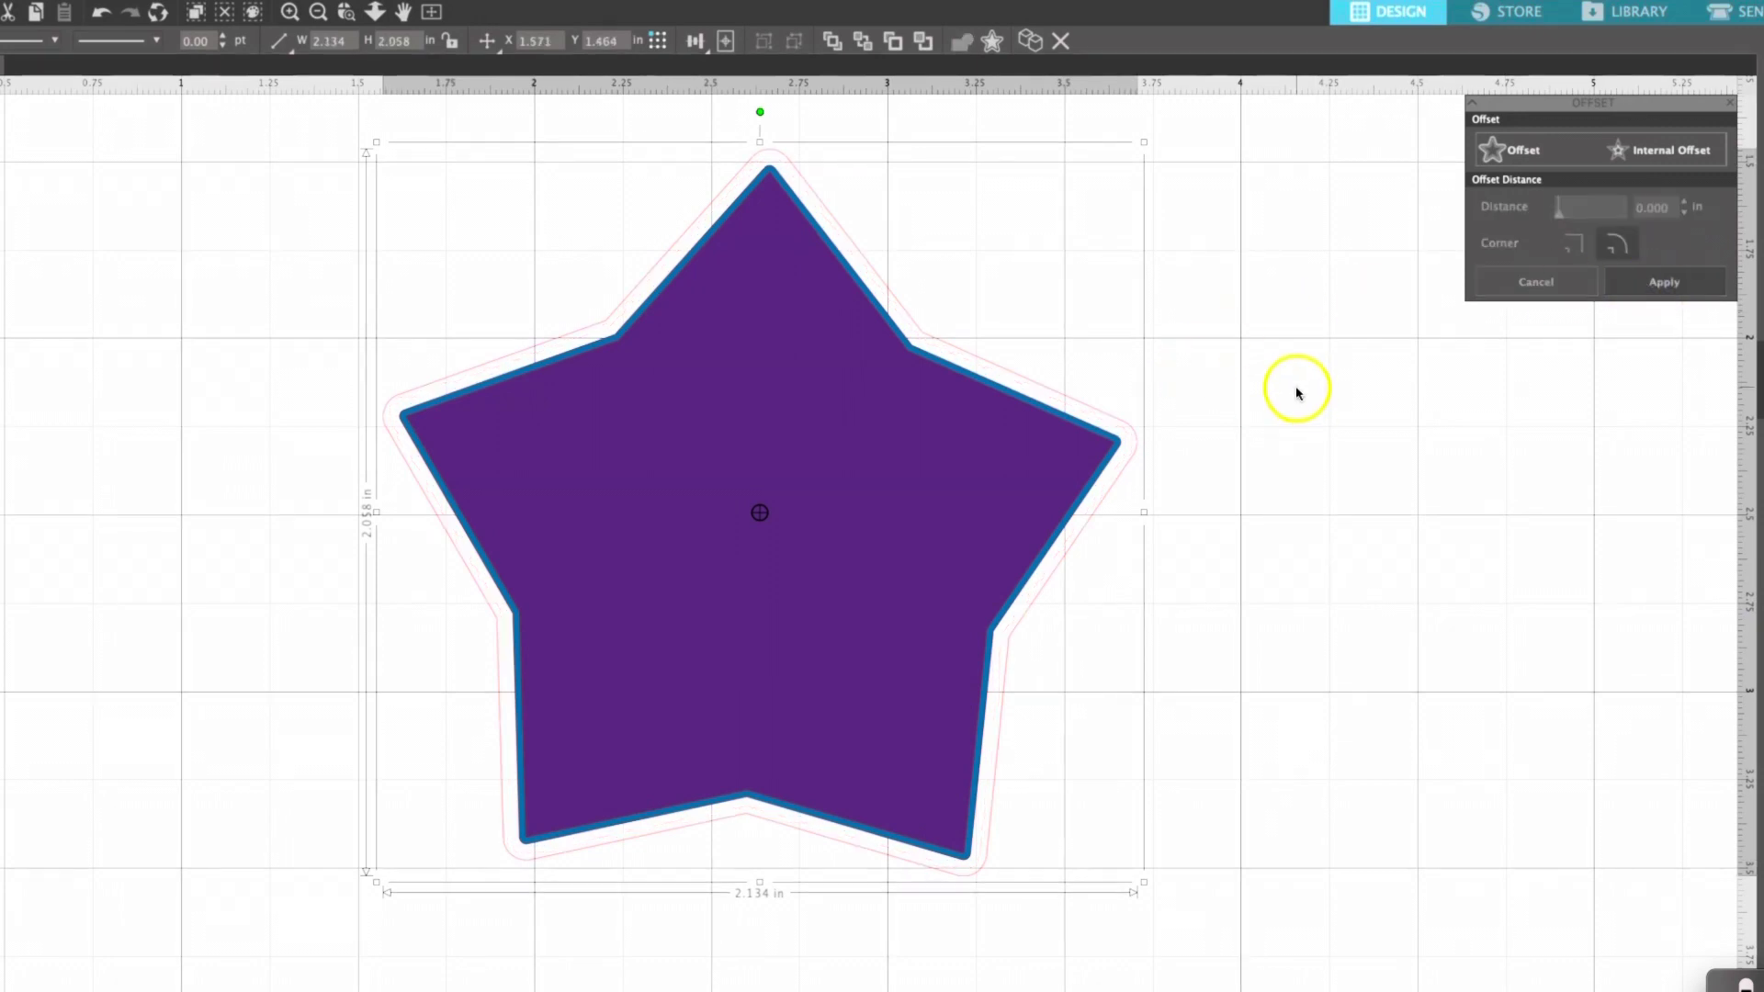
# Step: Select the new outer offset outline and bring up its line colour choices
pyautogui.click(250, 117)
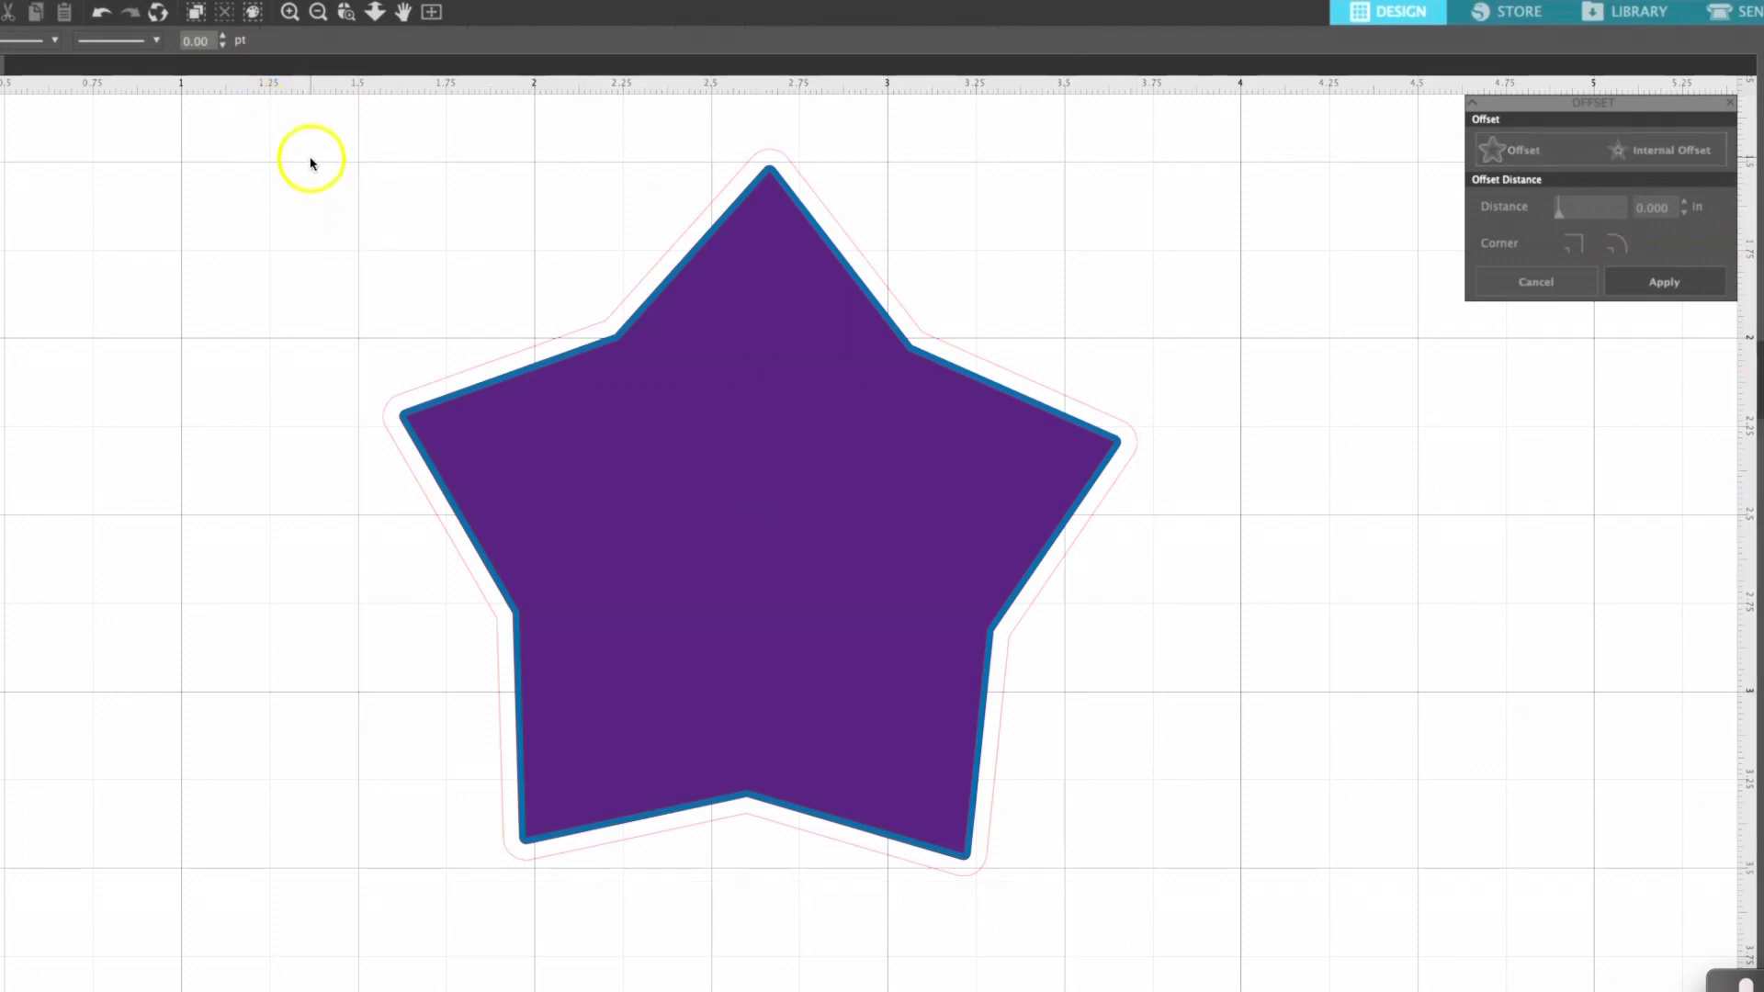
pyautogui.moveTo(308, 191); pyautogui.dragTo(571, 972)
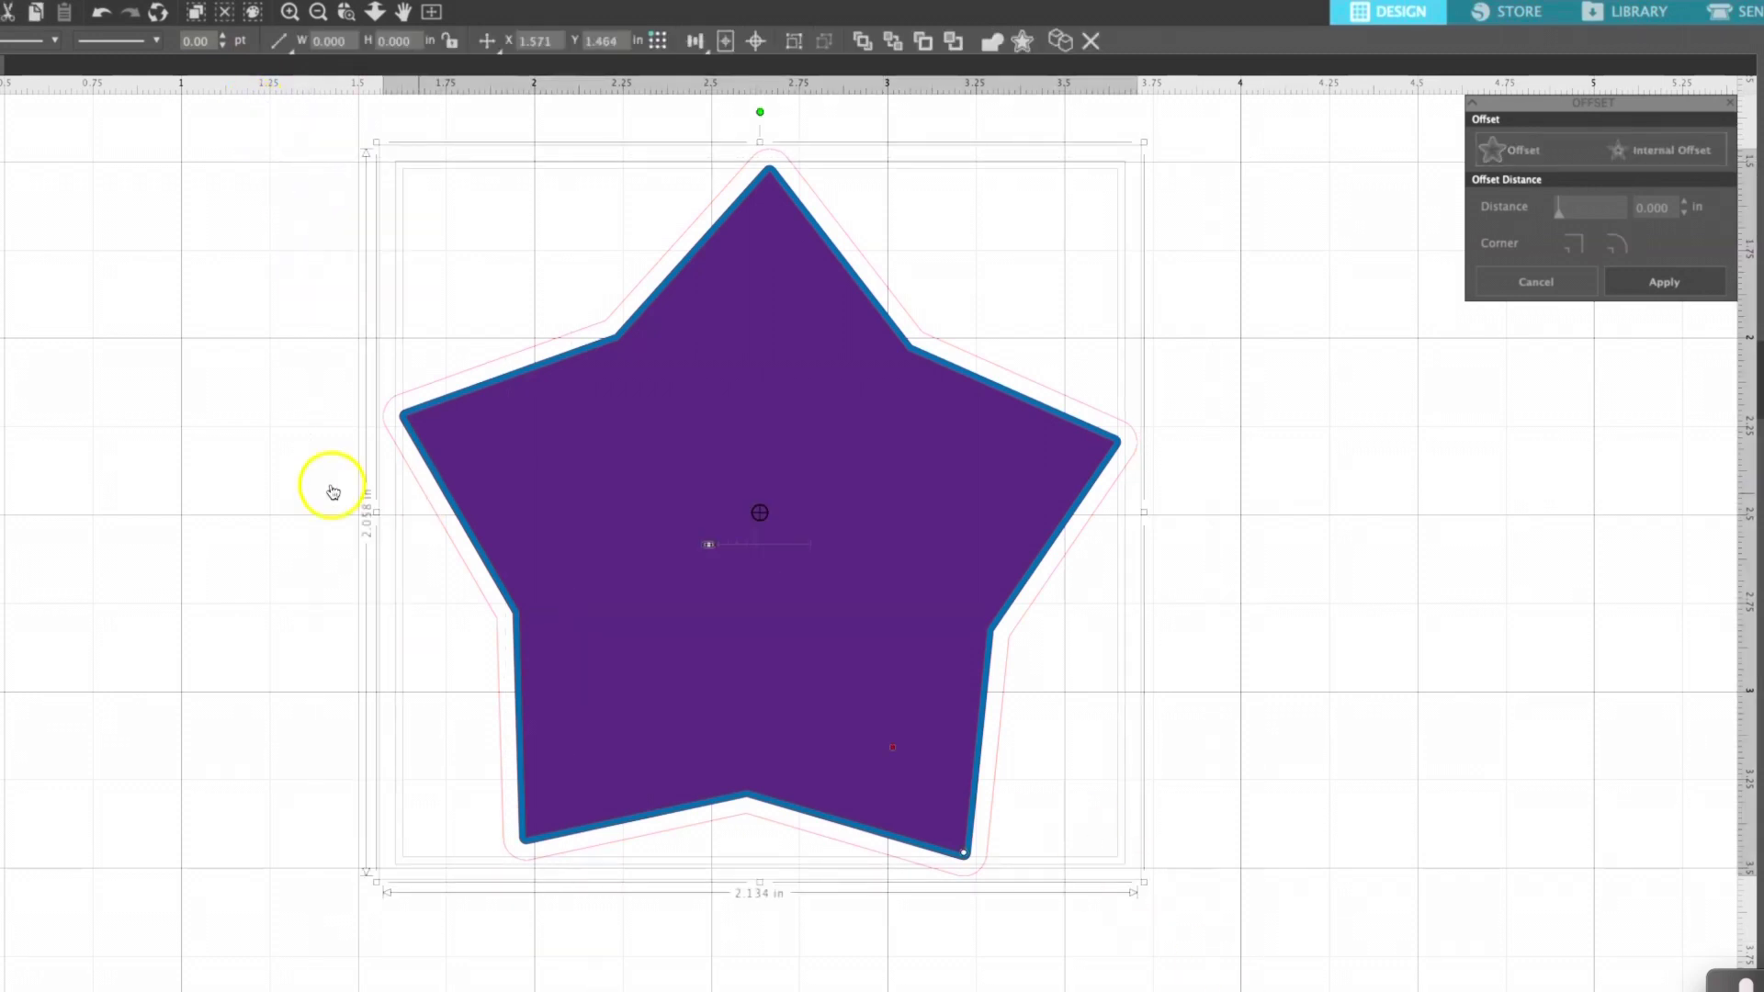
pyautogui.click(252, 487)
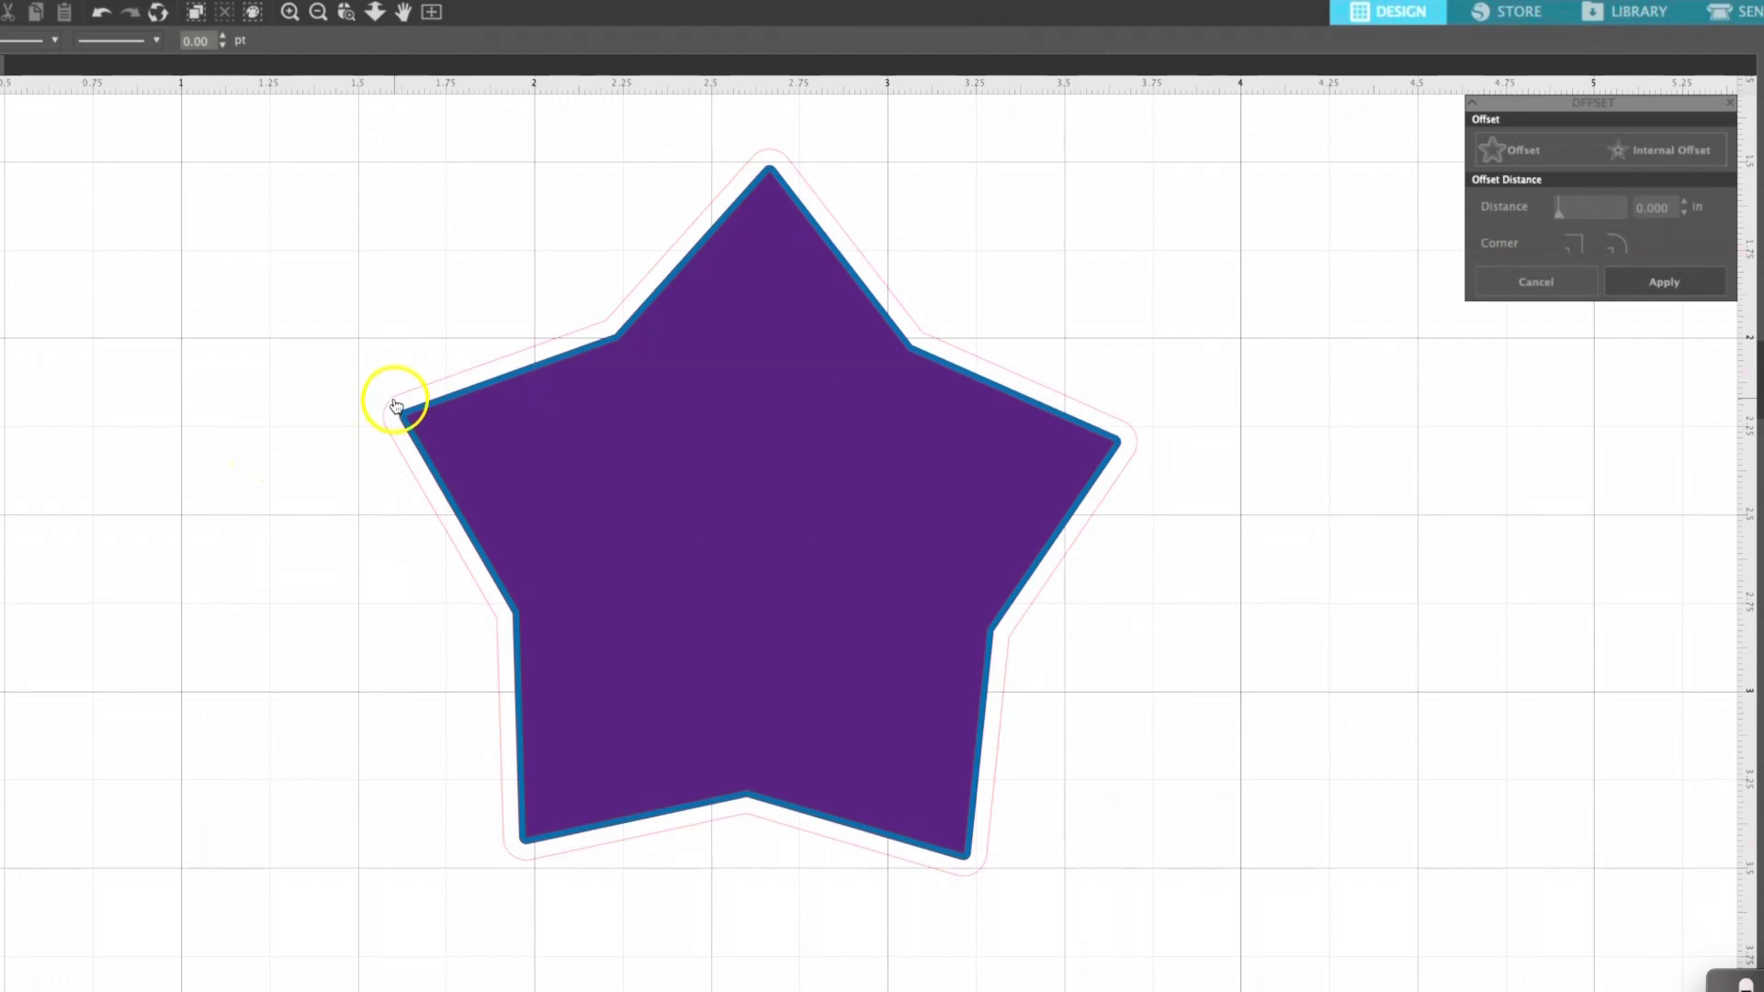
pyautogui.click(395, 407)
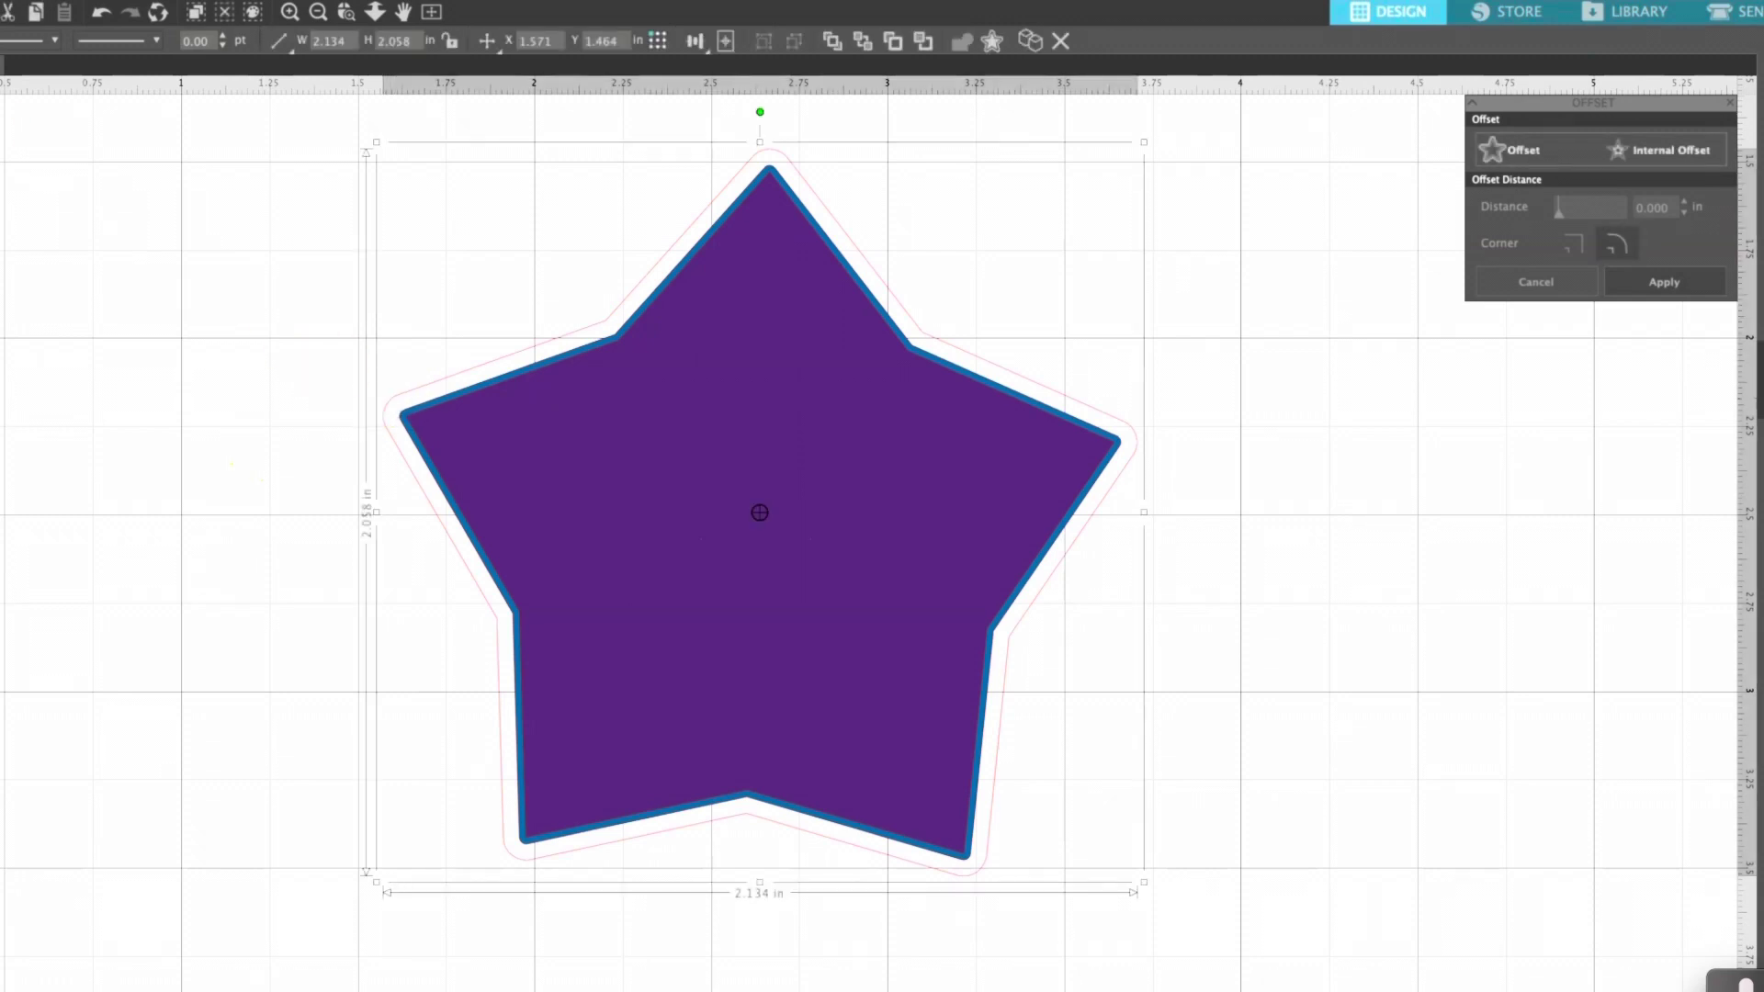
pyautogui.click(9, 40)
# Step: Colour the outer outline pink and add a 0.020 in offset ring
pyautogui.click(43, 85)
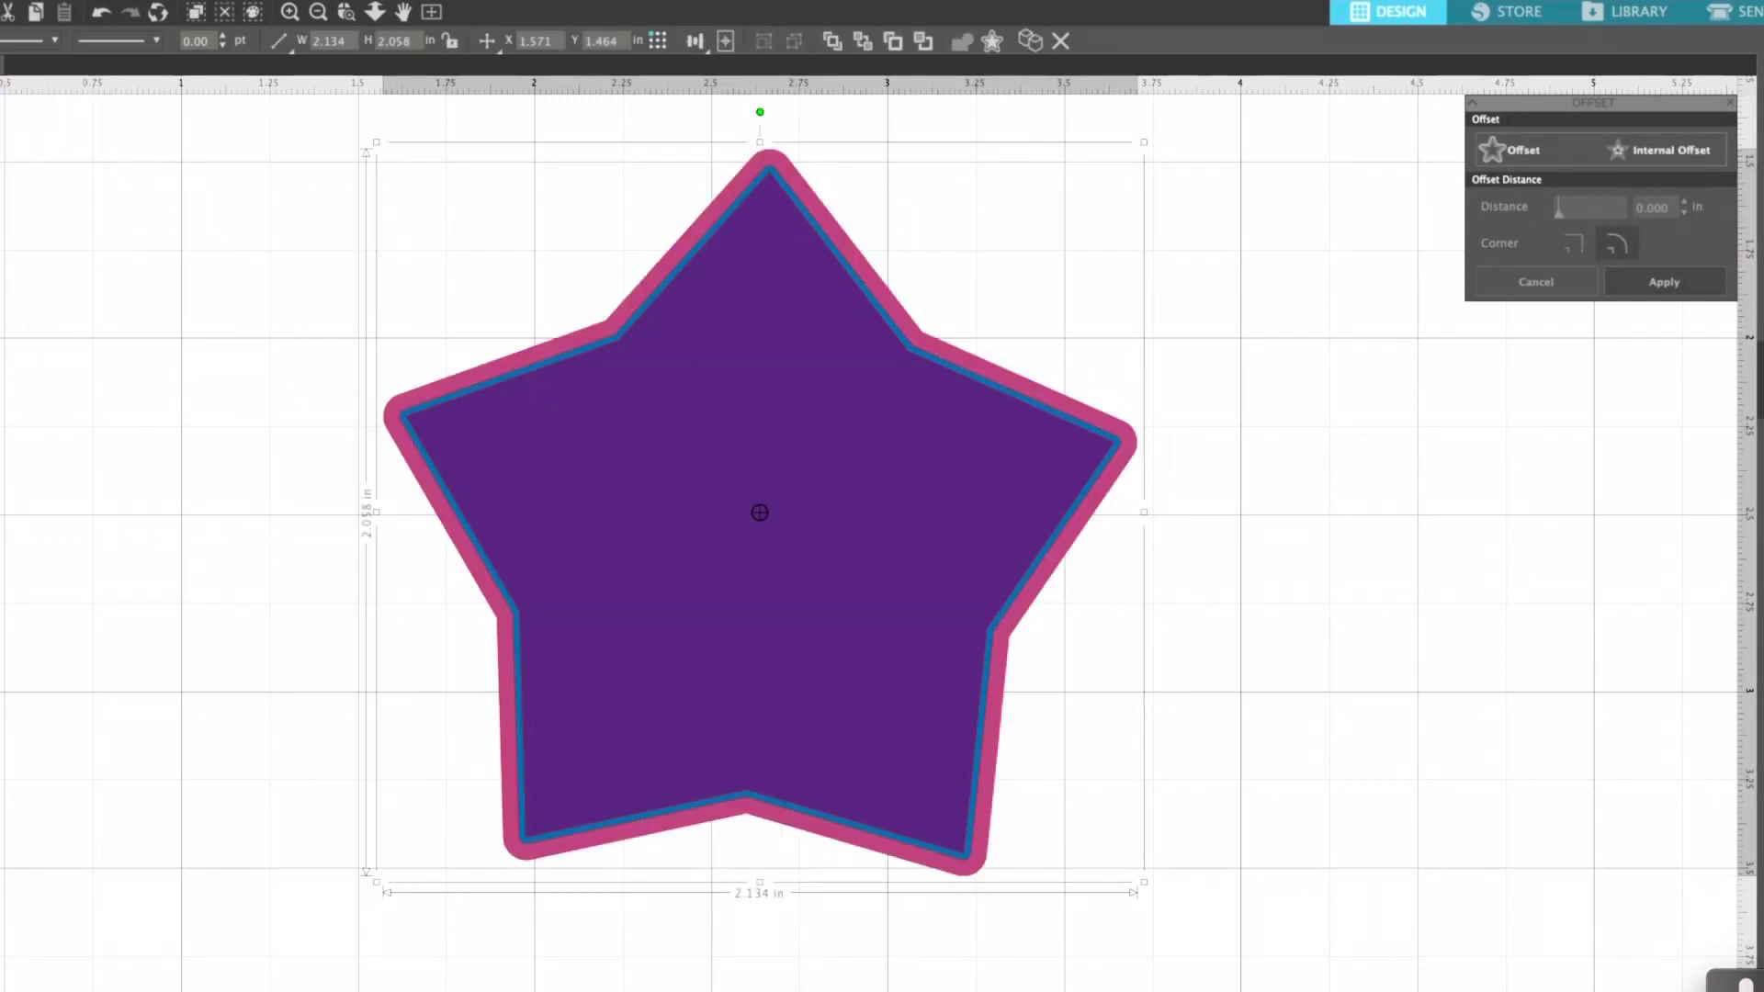
pyautogui.click(1502, 150)
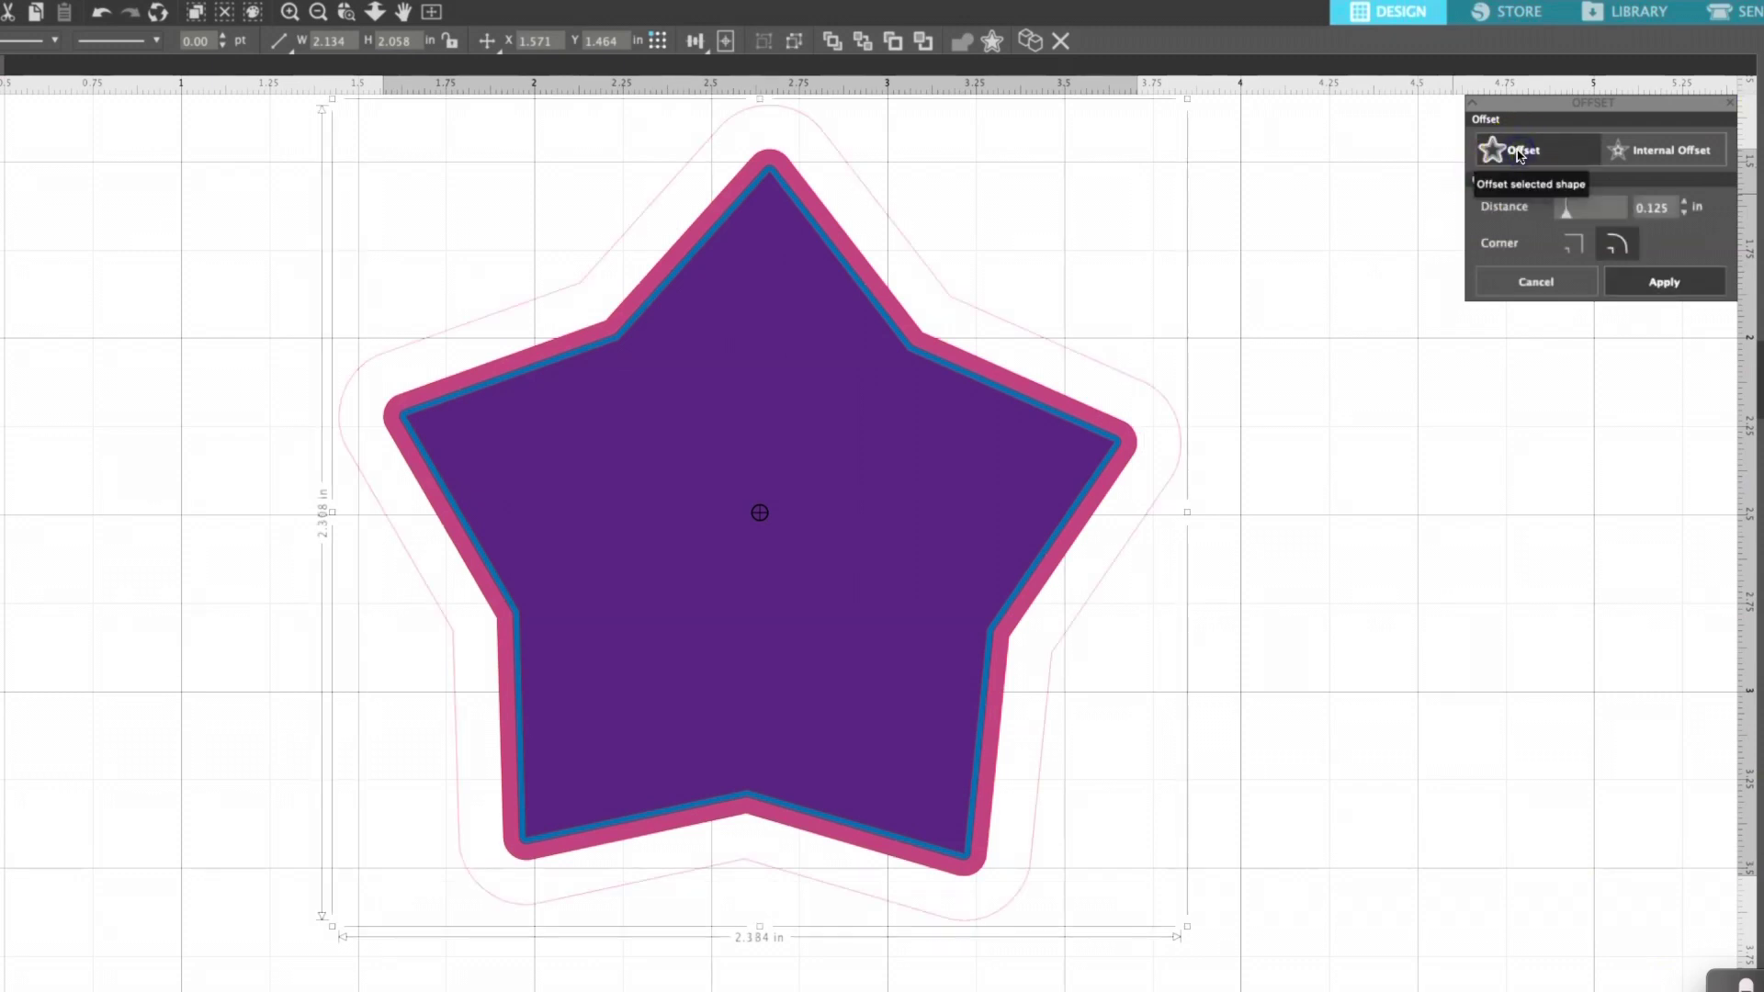
pyautogui.click(1684, 214)
pyautogui.click(1684, 214)
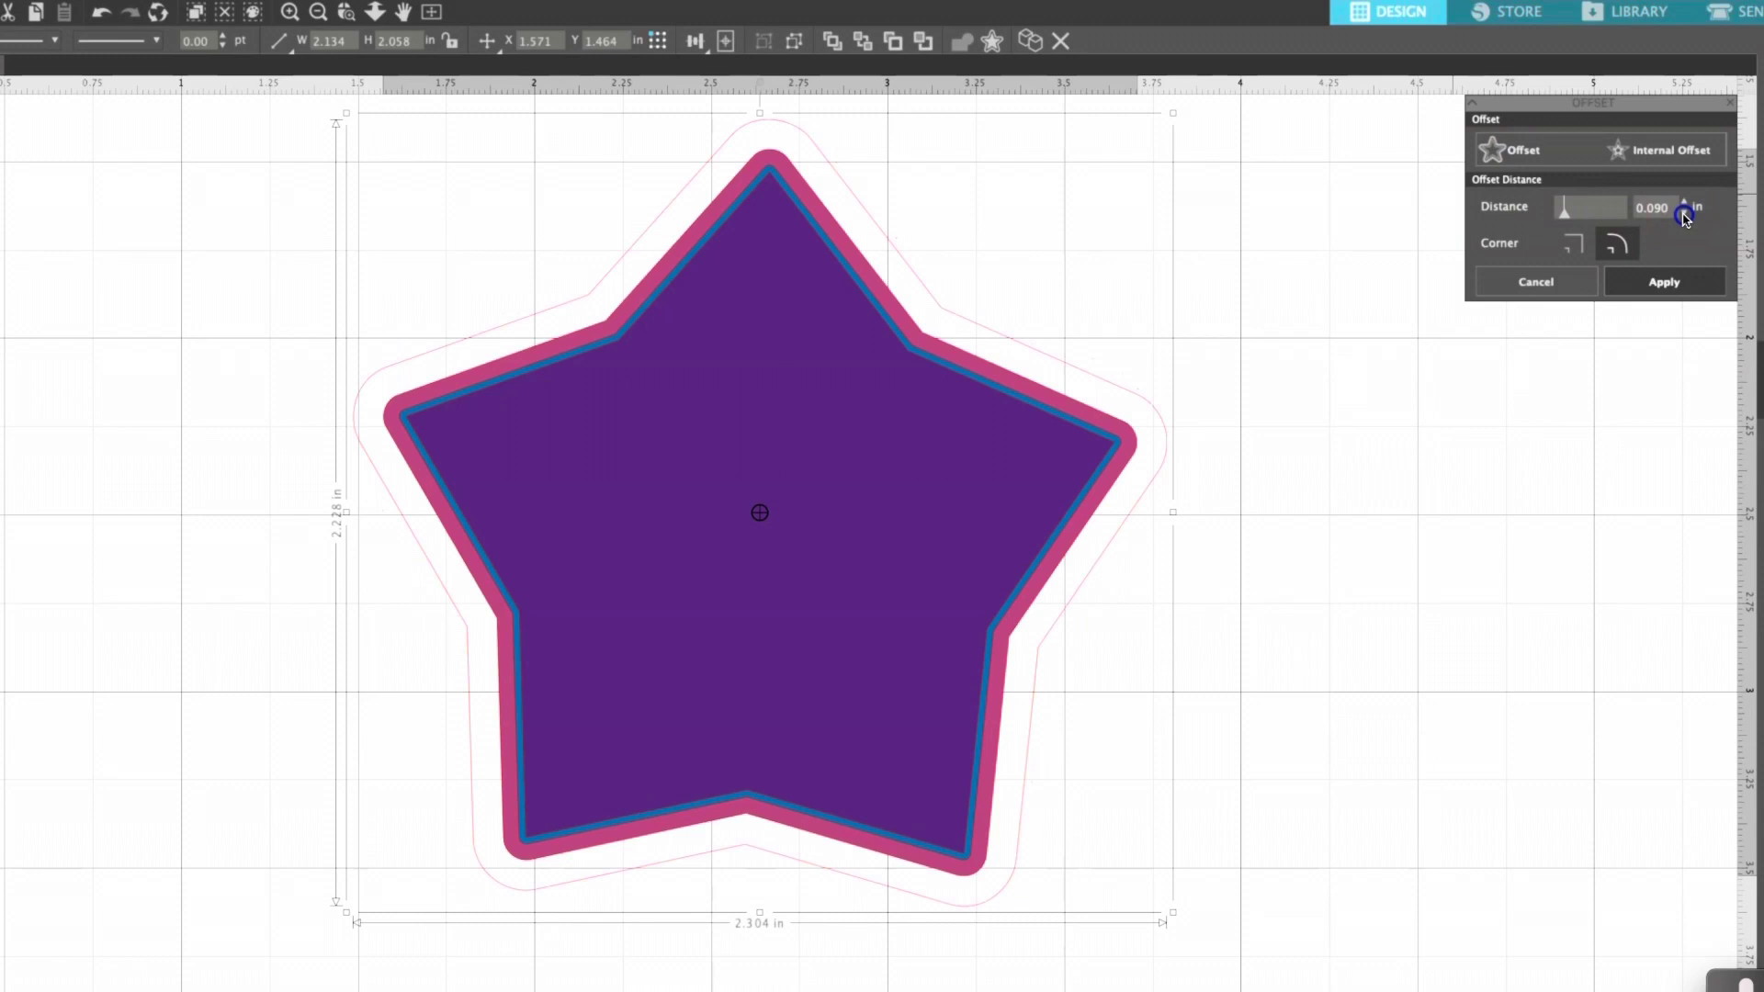
pyautogui.click(1659, 299)
pyautogui.click(1659, 300)
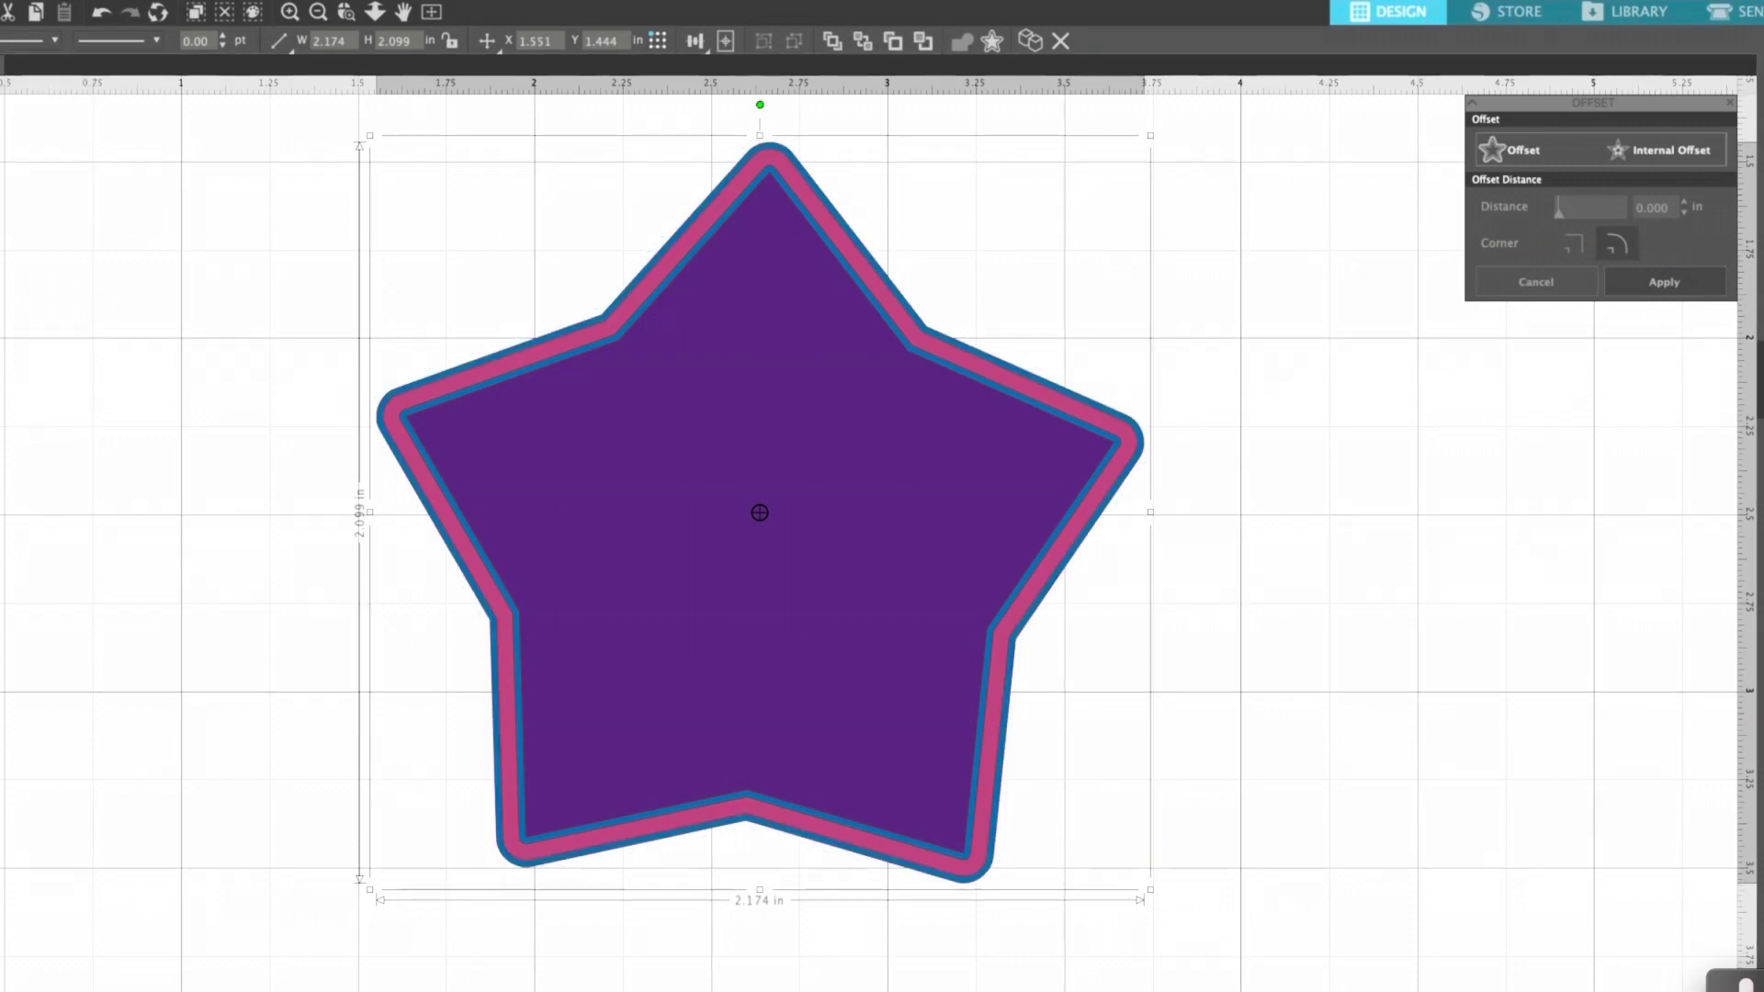
# Step: Set up another offset ring with the distance adjusted to 0.045 in
pyautogui.click(1555, 153)
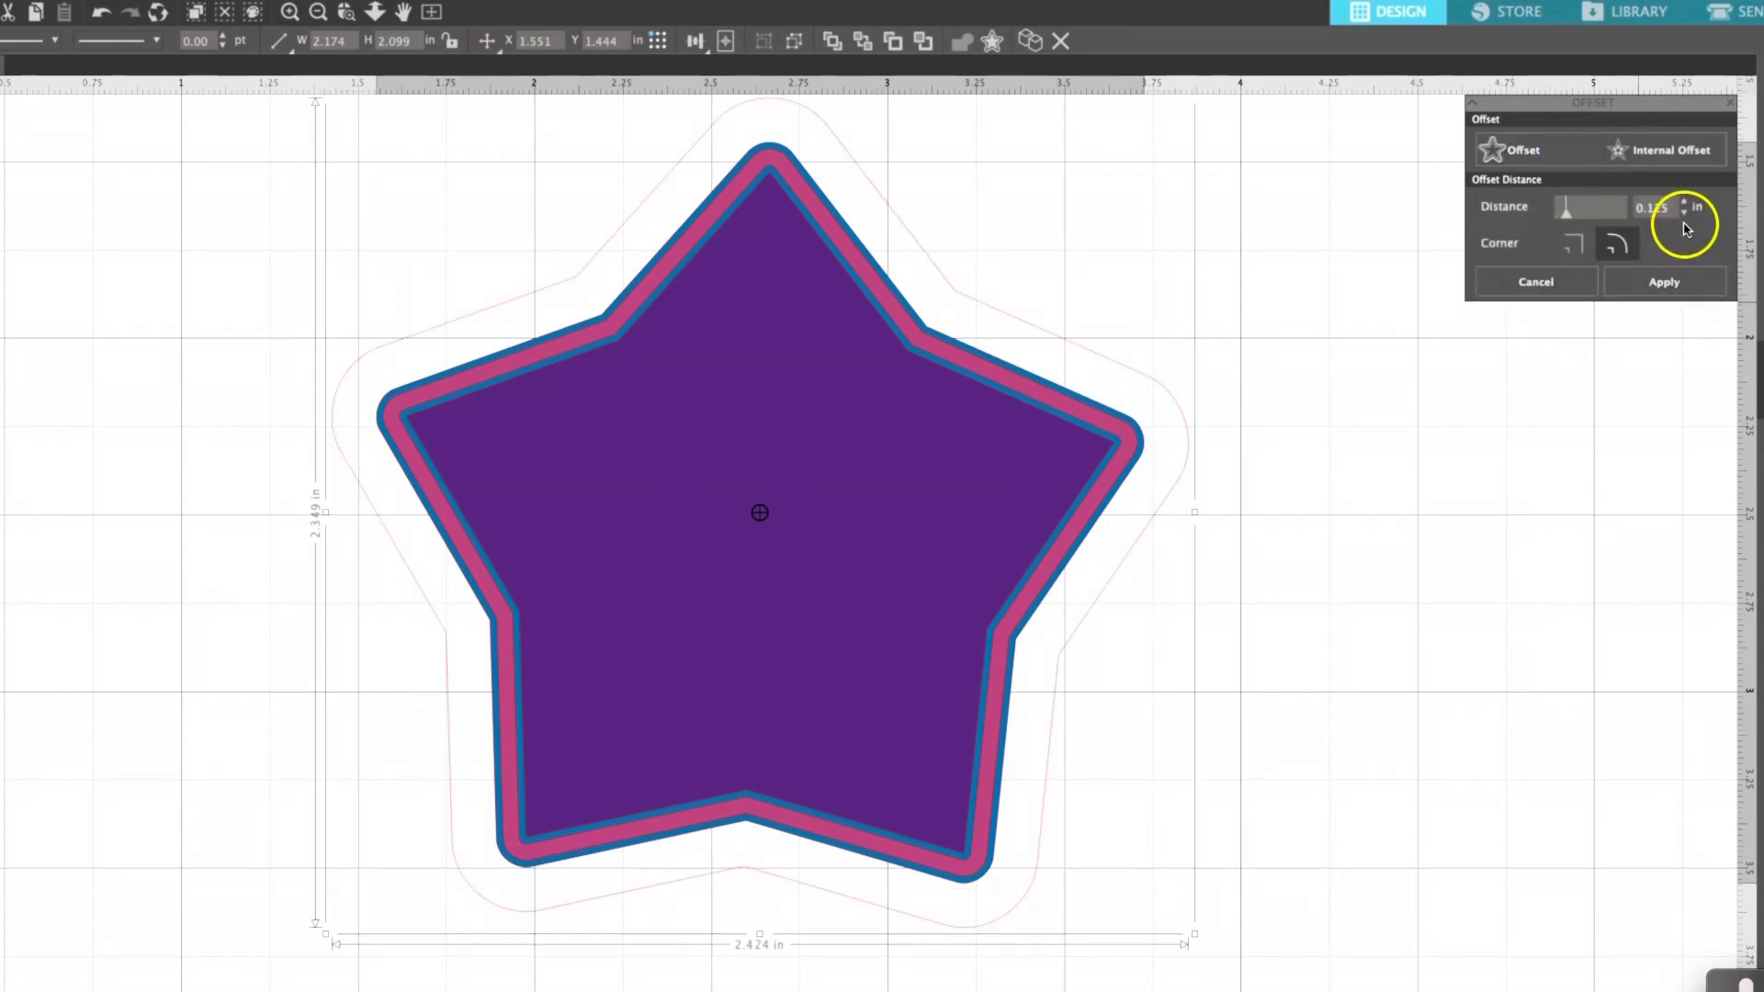
pyautogui.click(1683, 214)
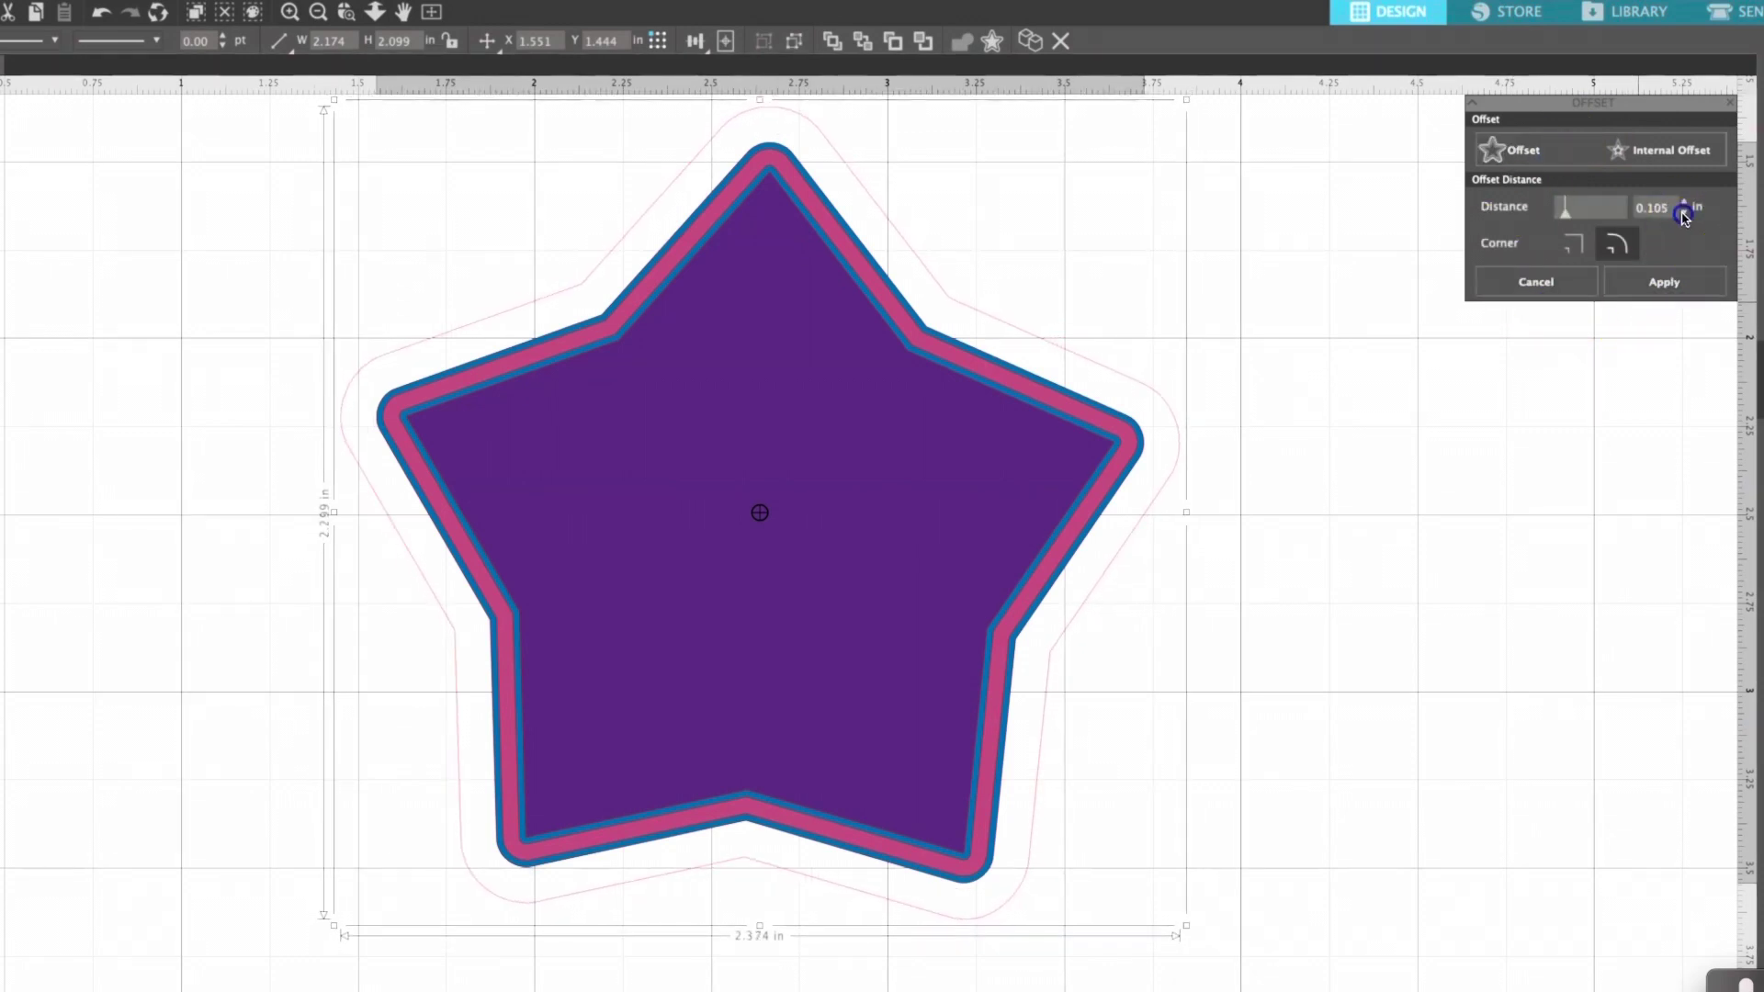
pyautogui.click(1684, 214)
pyautogui.click(1684, 214)
pyautogui.click(1683, 214)
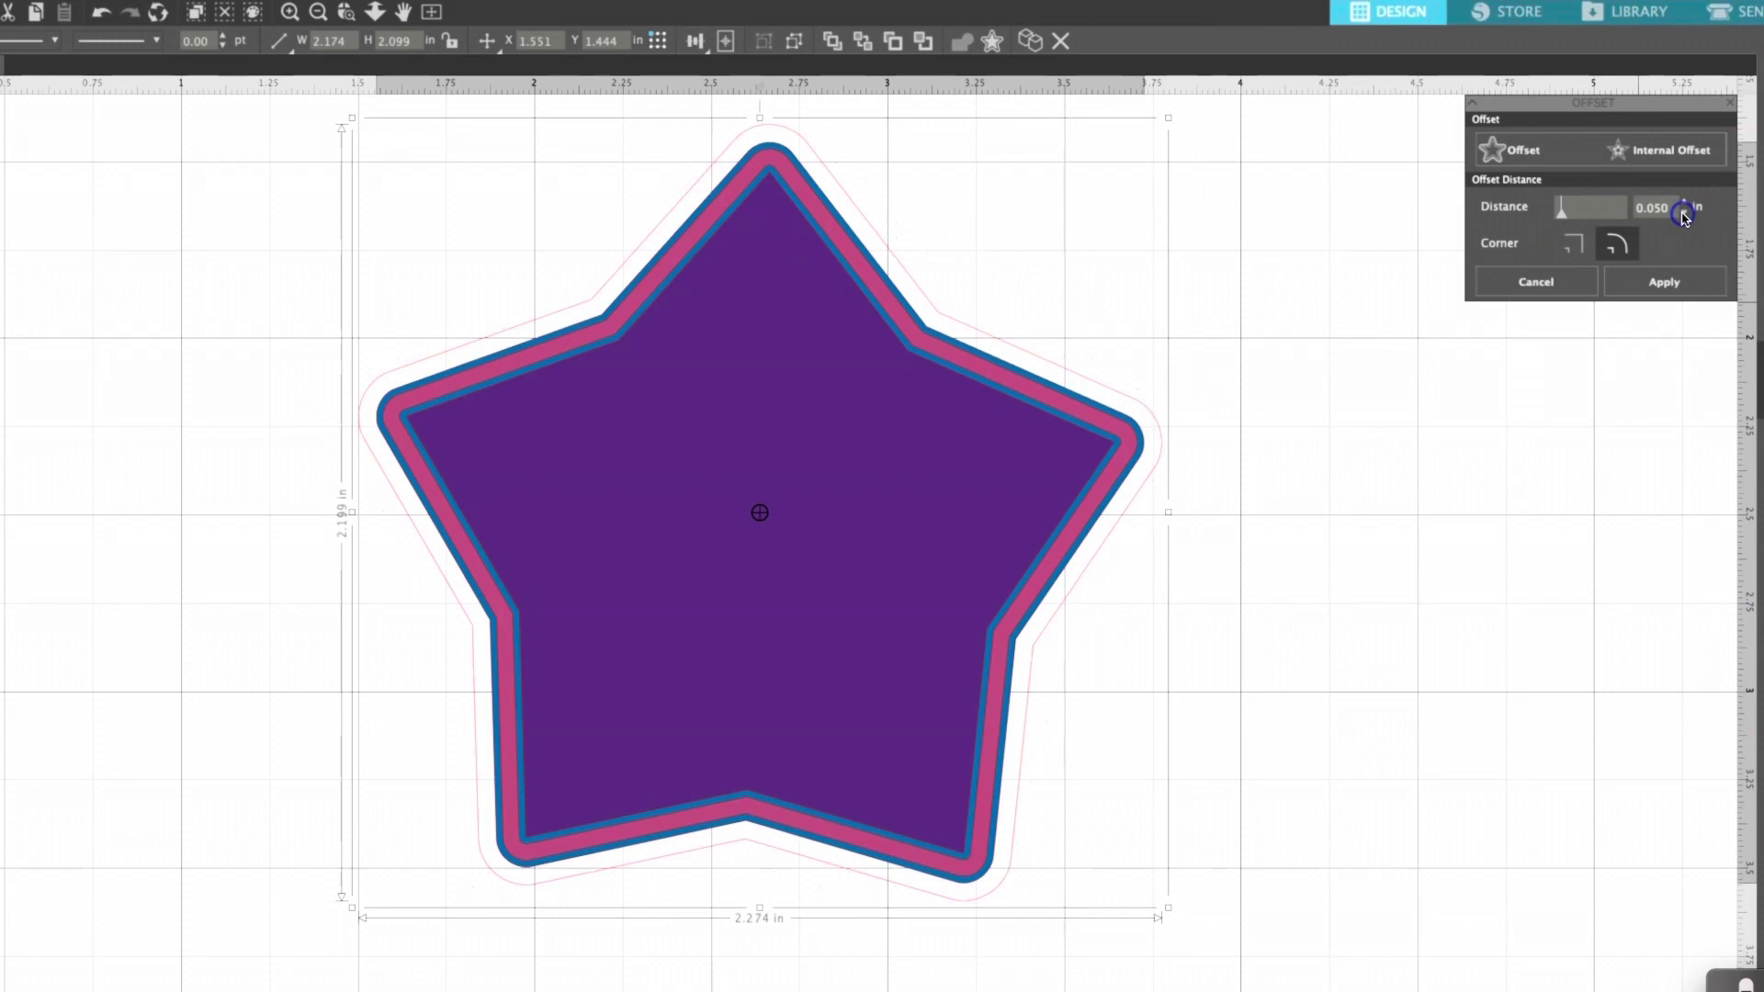
pyautogui.click(1684, 214)
pyautogui.click(1684, 214)
pyautogui.click(1683, 201)
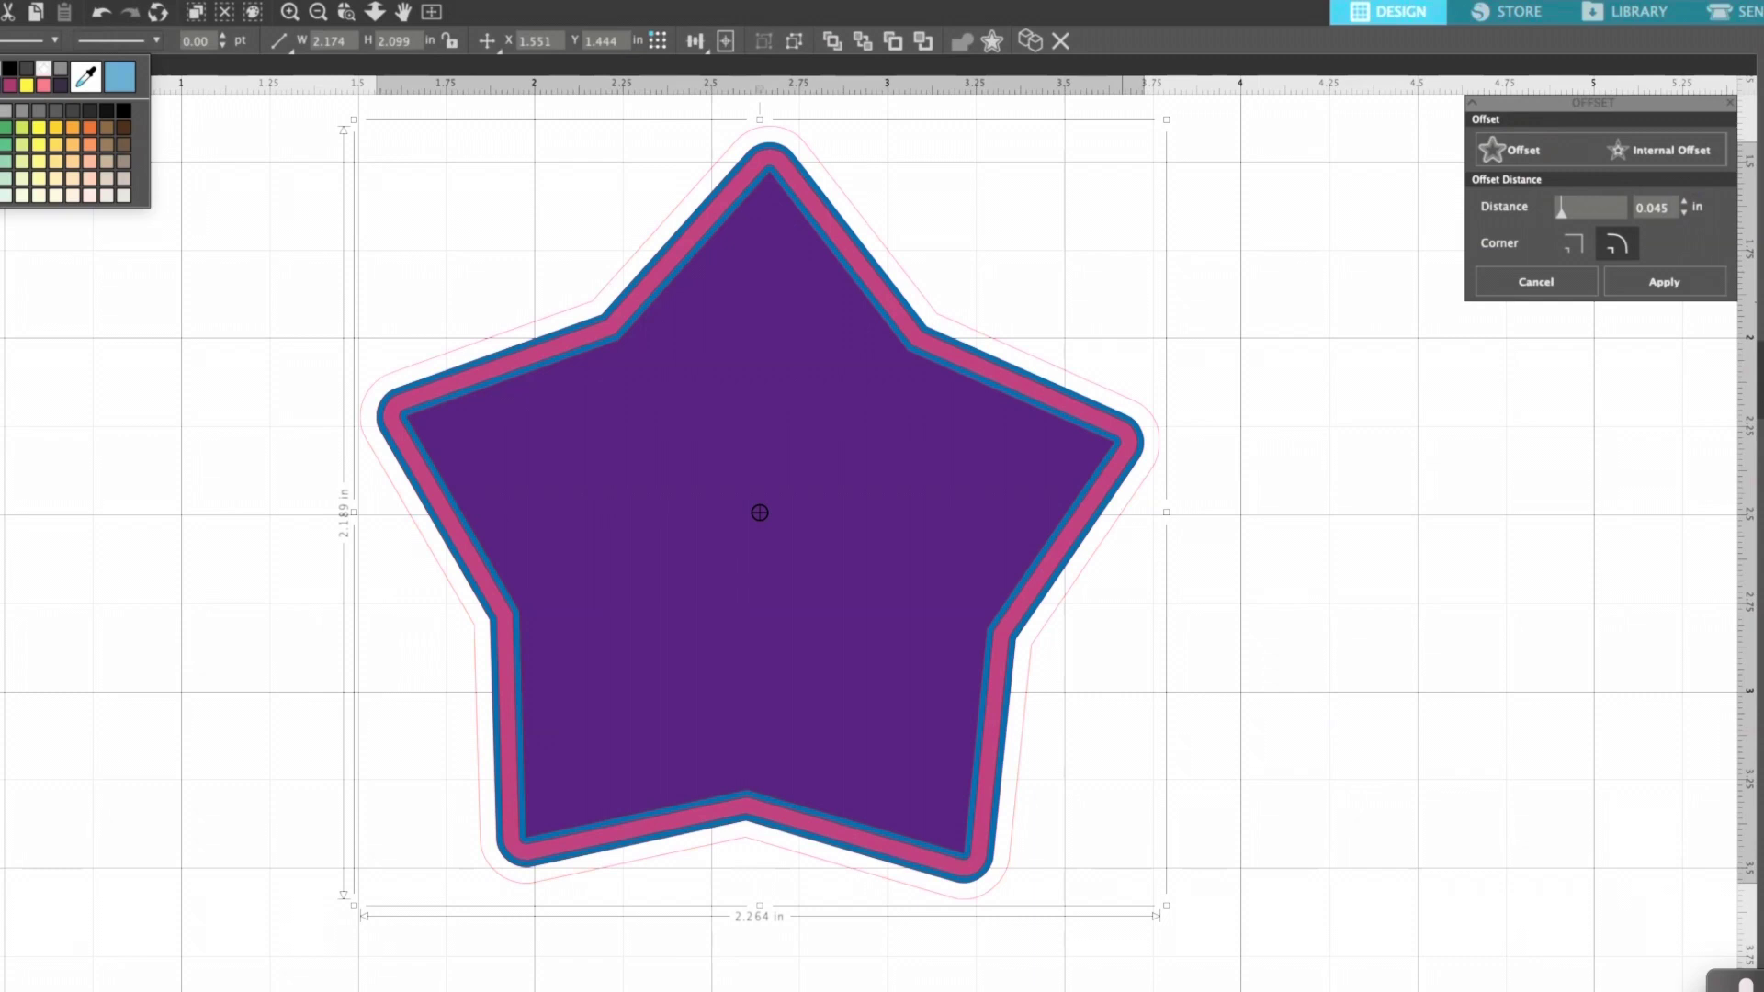
# Step: Add another 0.020 in offset ring and colour it blue
pyautogui.click(1536, 149)
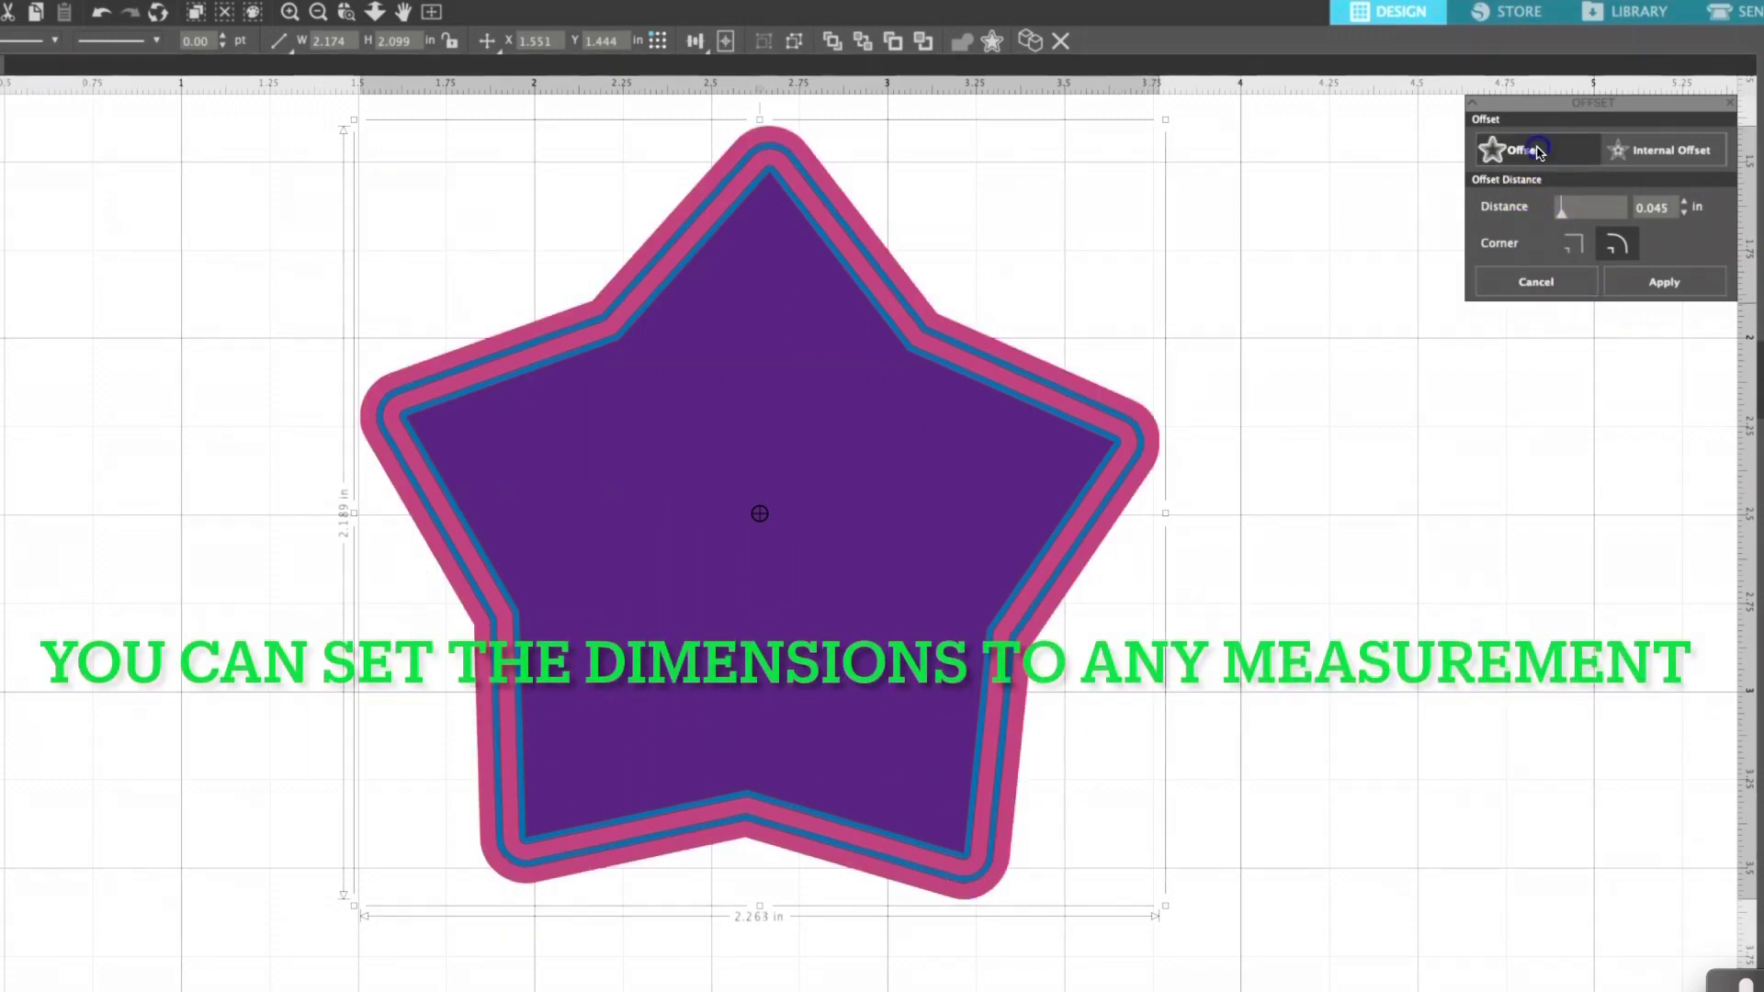
pyautogui.click(1682, 207)
pyautogui.scroll(-5, 1685, 213)
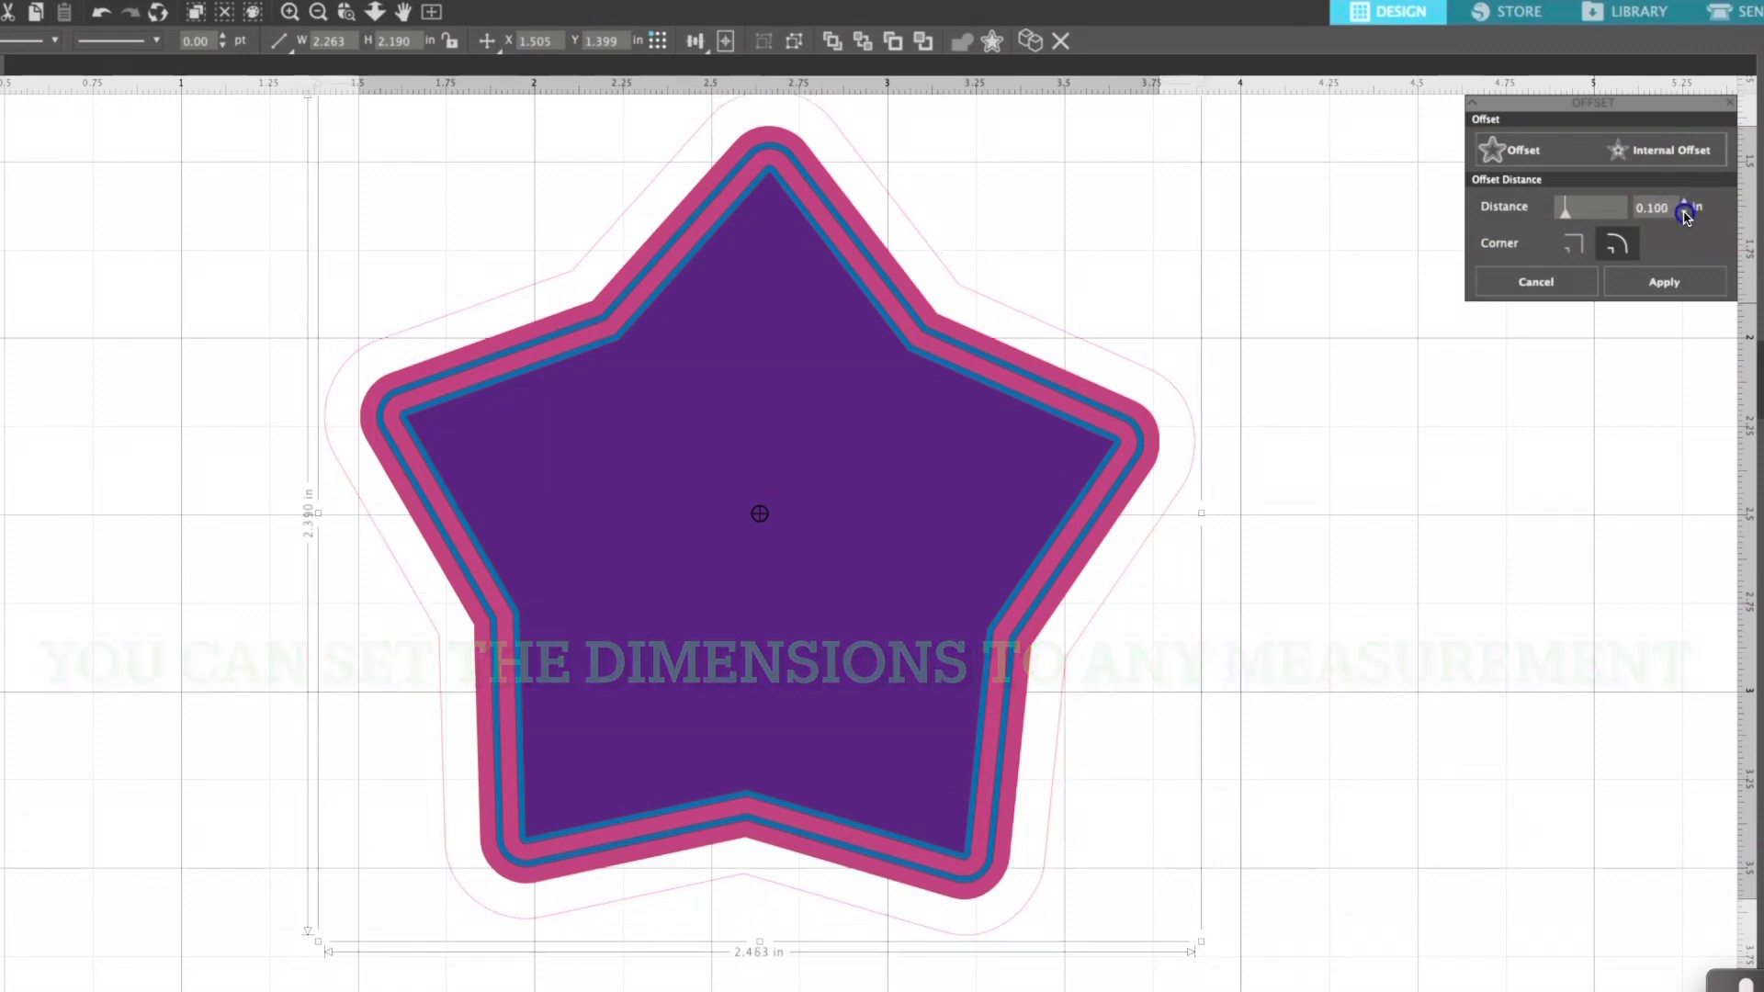
pyautogui.scroll(-7, 1685, 213)
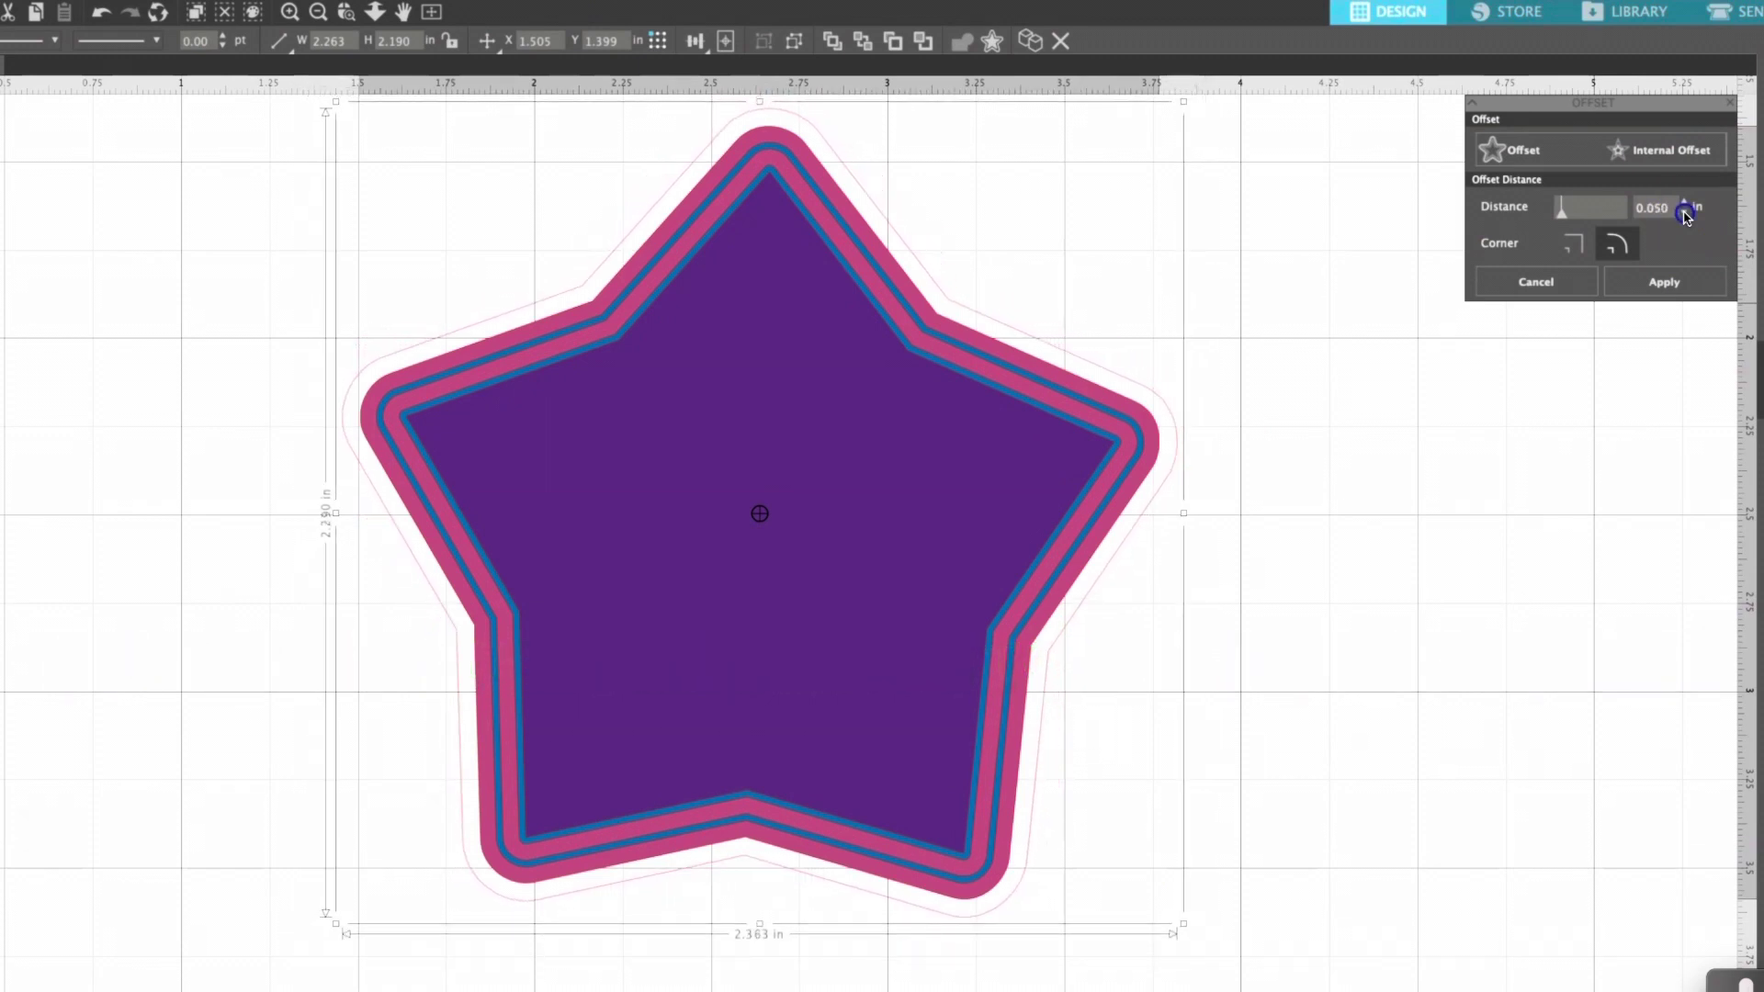
pyautogui.click(1686, 214)
pyautogui.click(1685, 214)
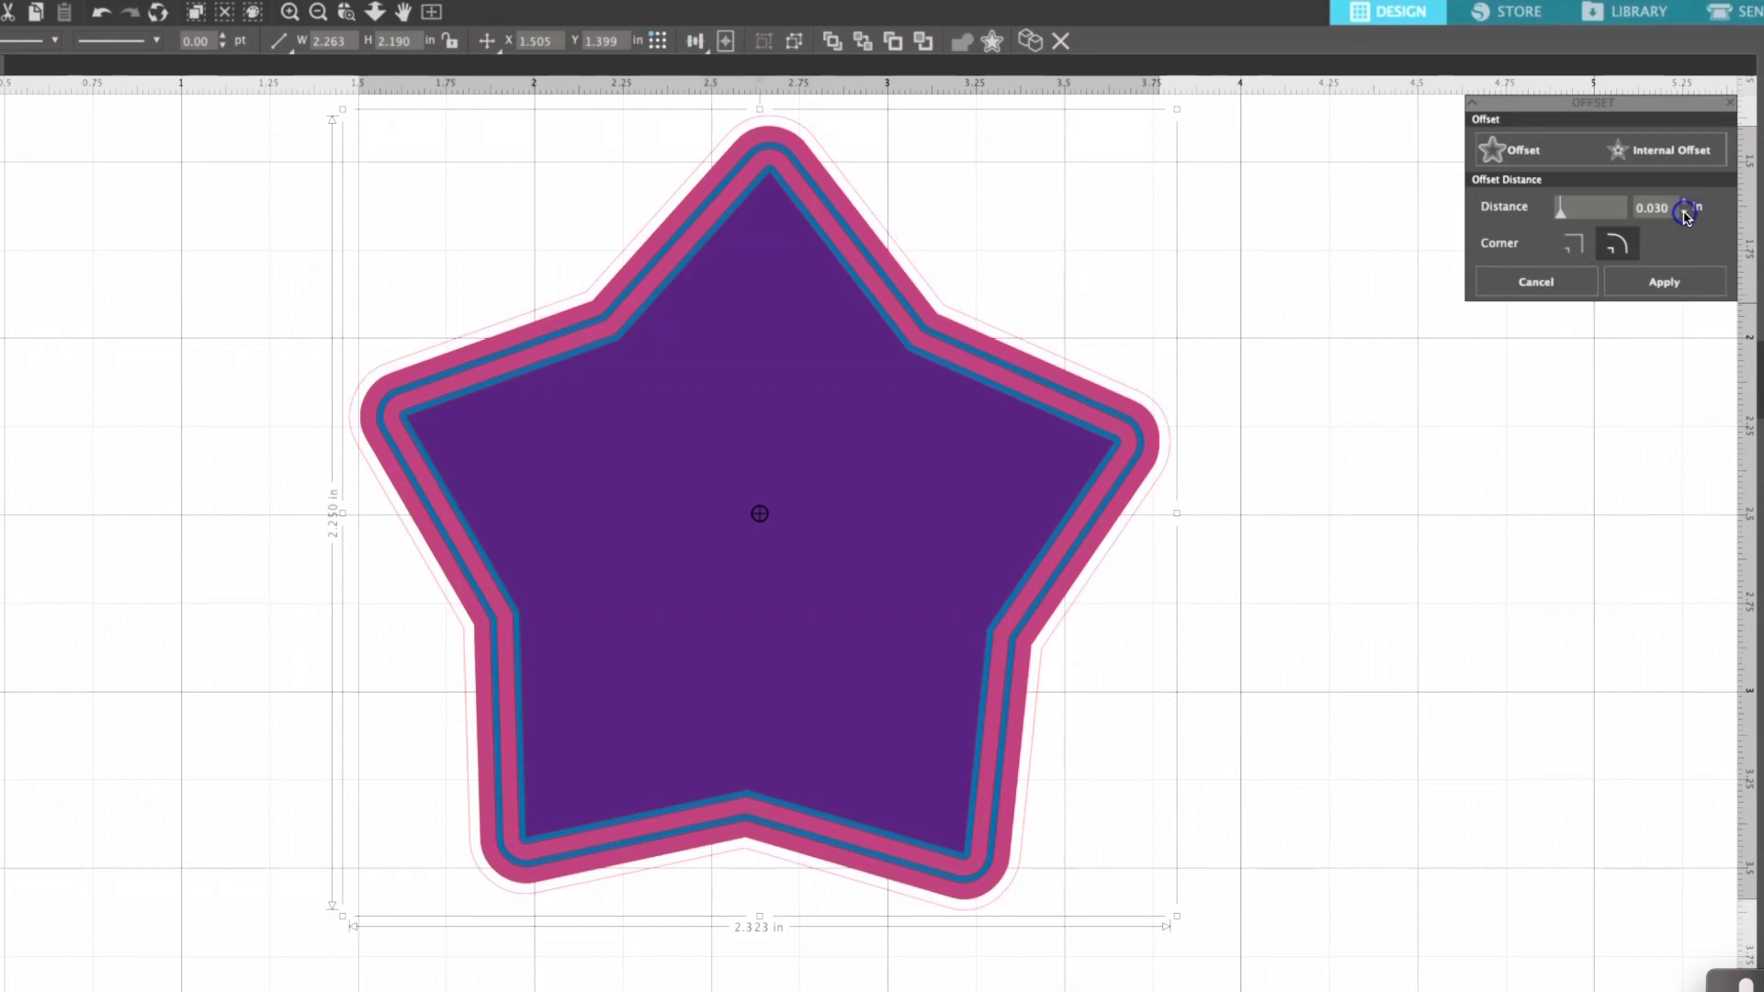
pyautogui.click(1686, 214)
pyautogui.click(1685, 214)
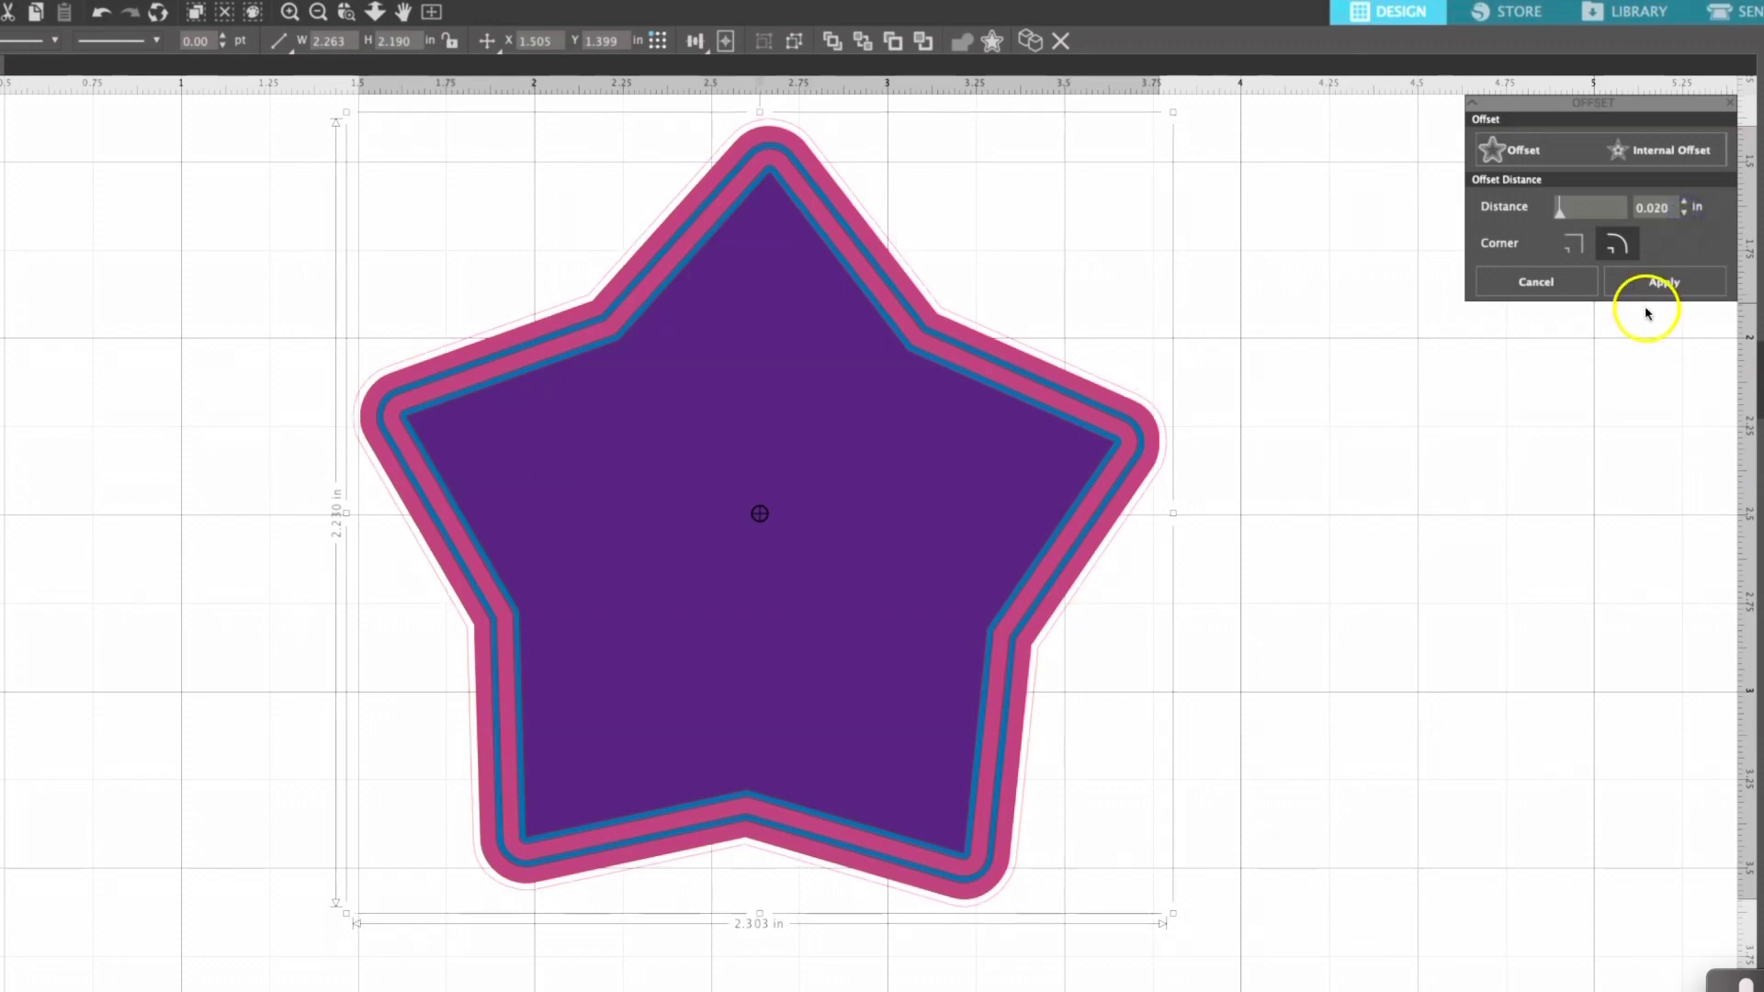
pyautogui.click(1665, 281)
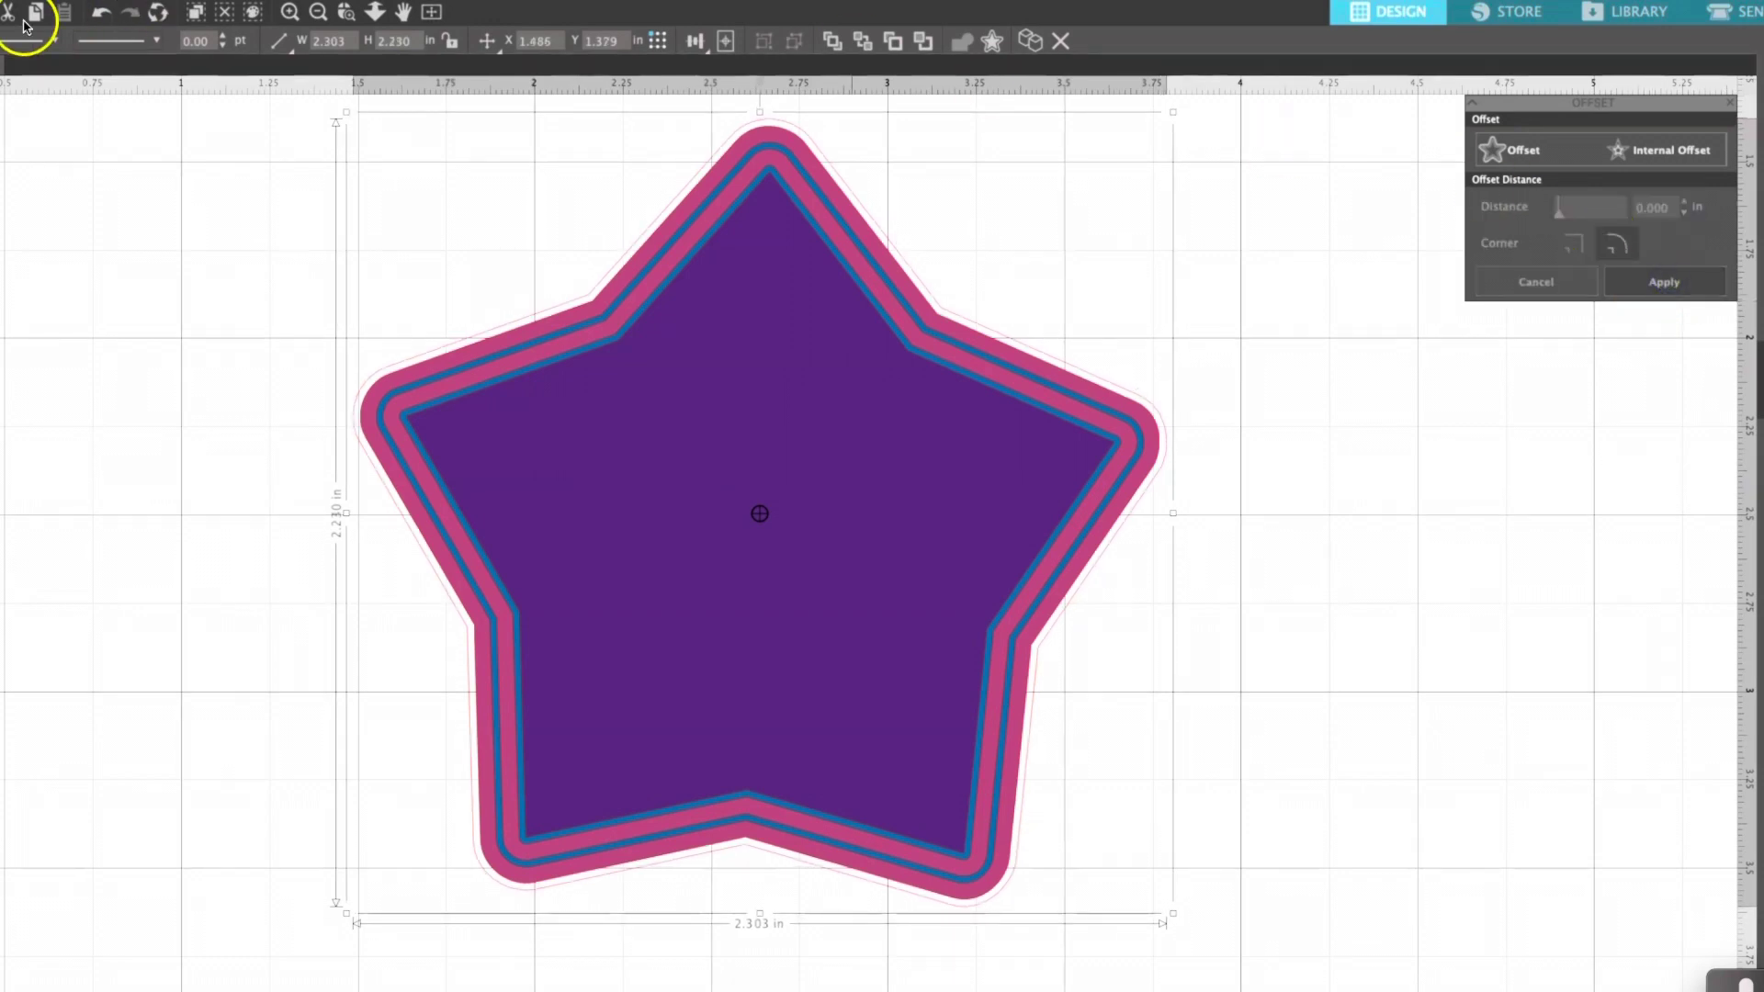
pyautogui.click(40, 66)
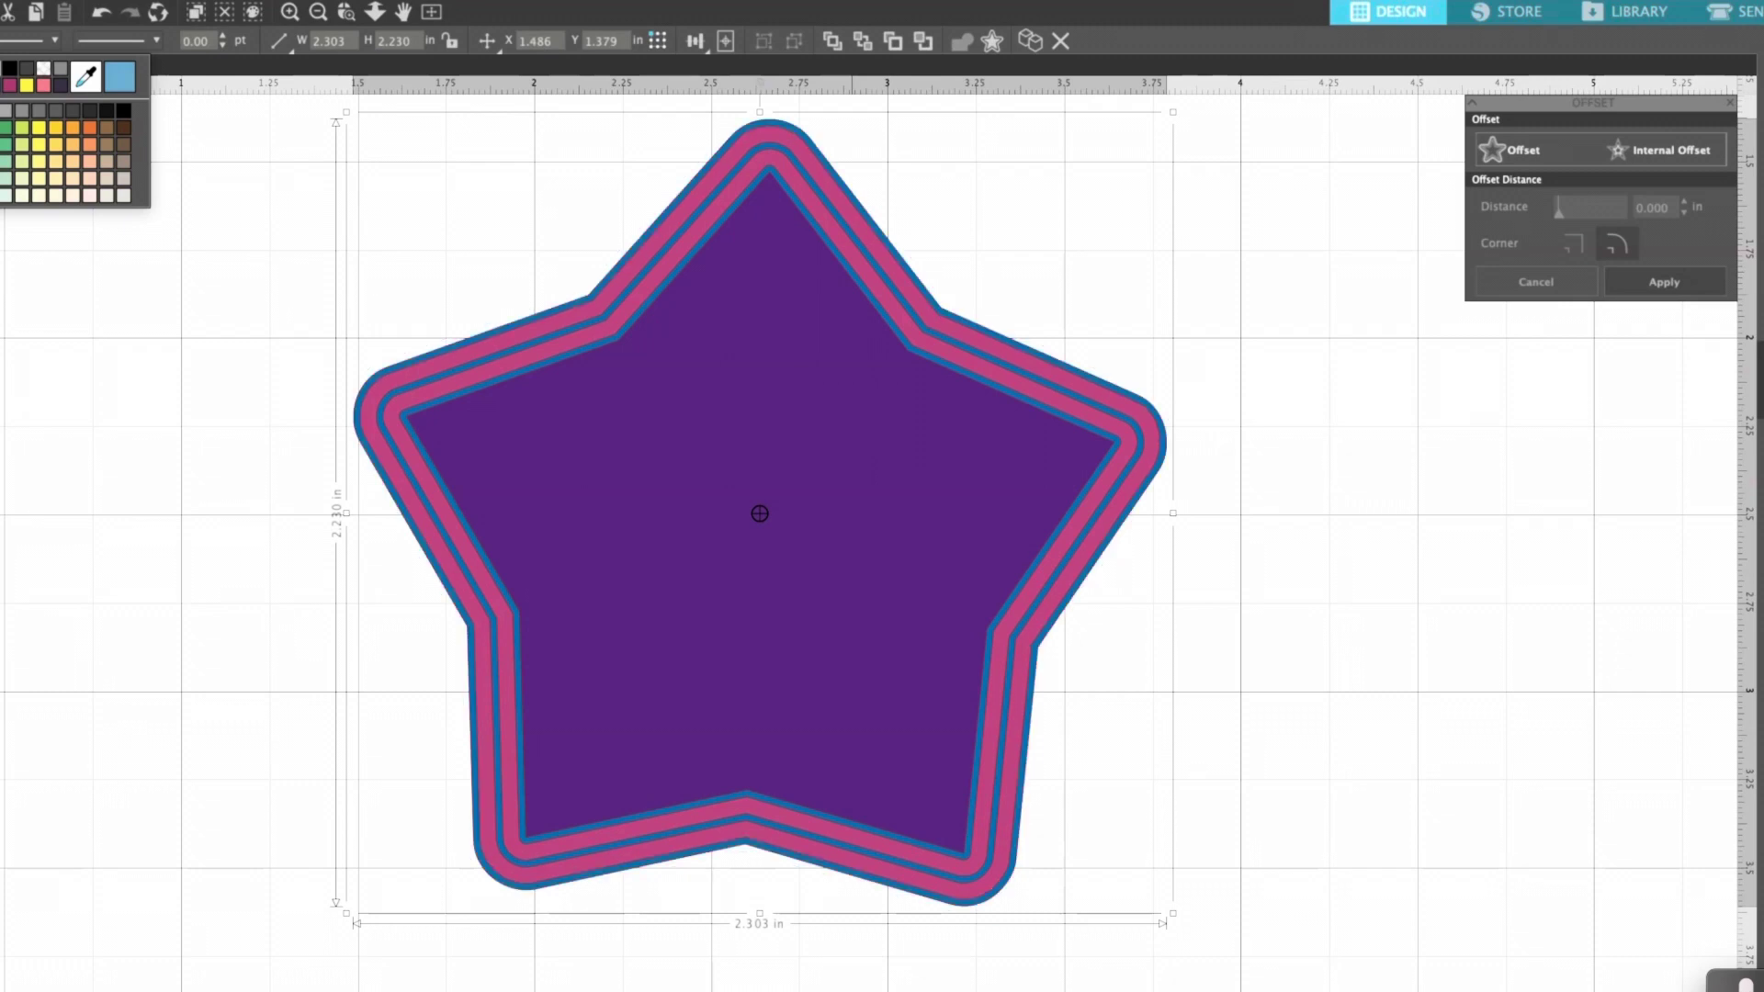
# Step: Add a 0.070 in offset ring around the outermost outline
pyautogui.click(1490, 161)
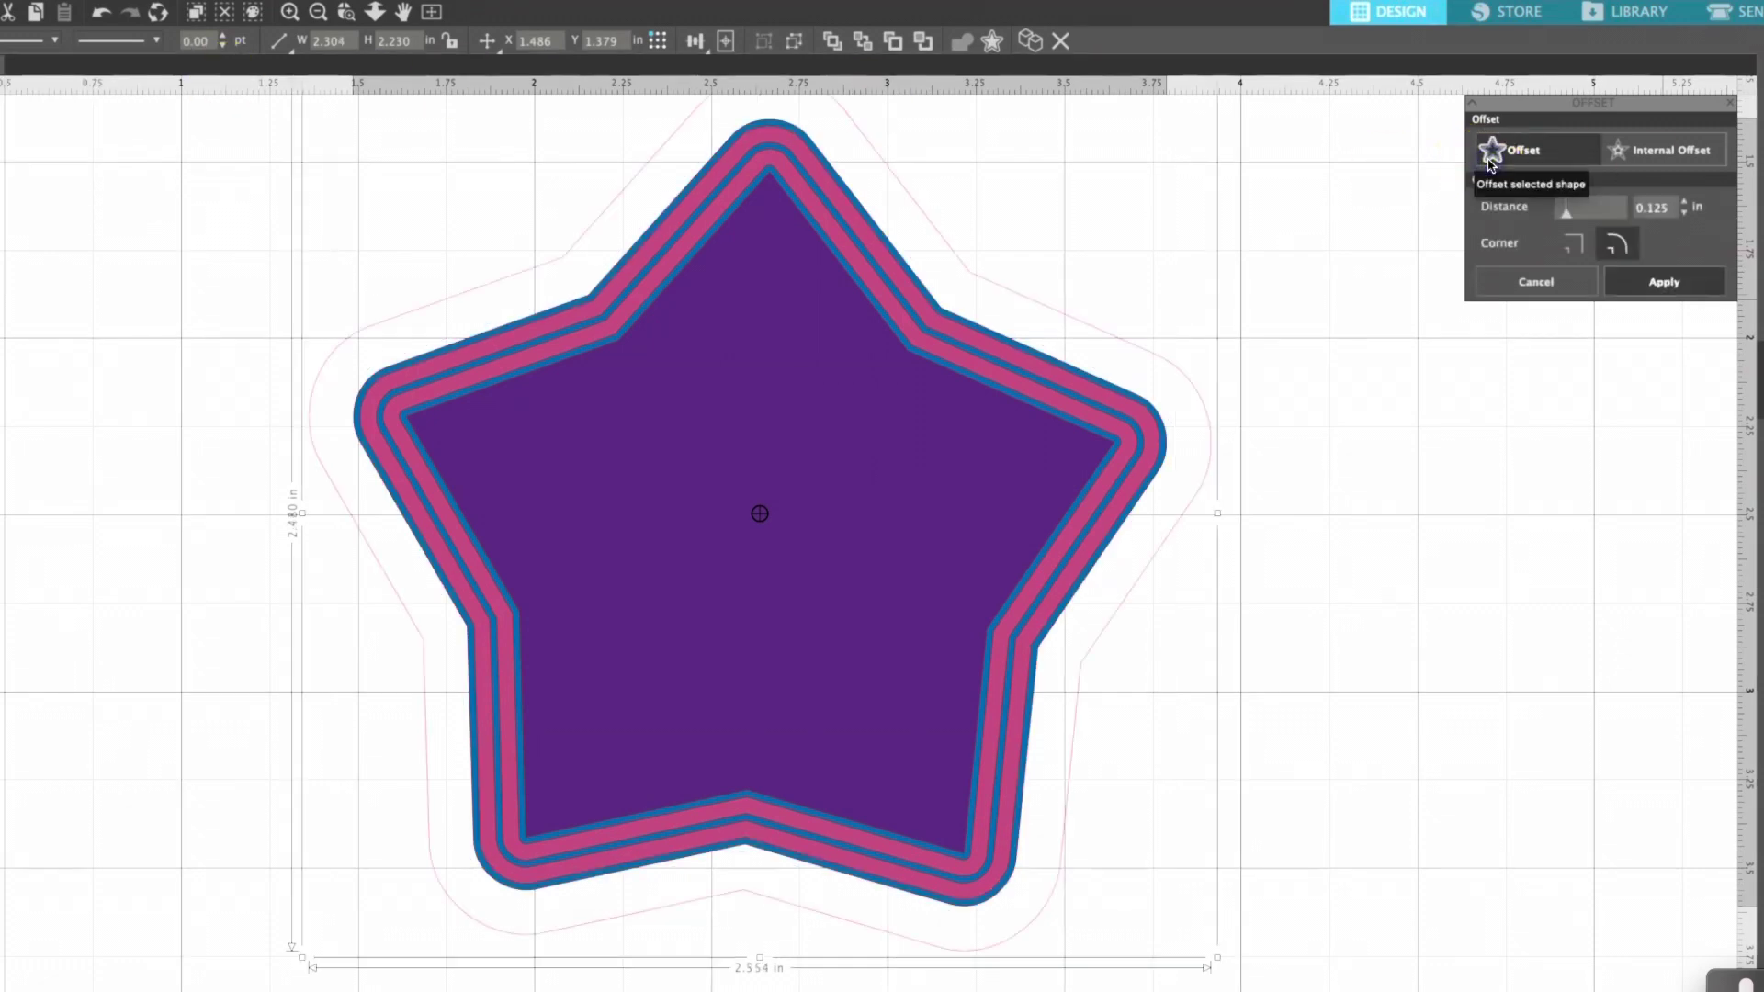
pyautogui.moveTo(1686, 217); pyautogui.dragTo(1686, 217)
pyautogui.click(1686, 216)
pyautogui.click(1687, 216)
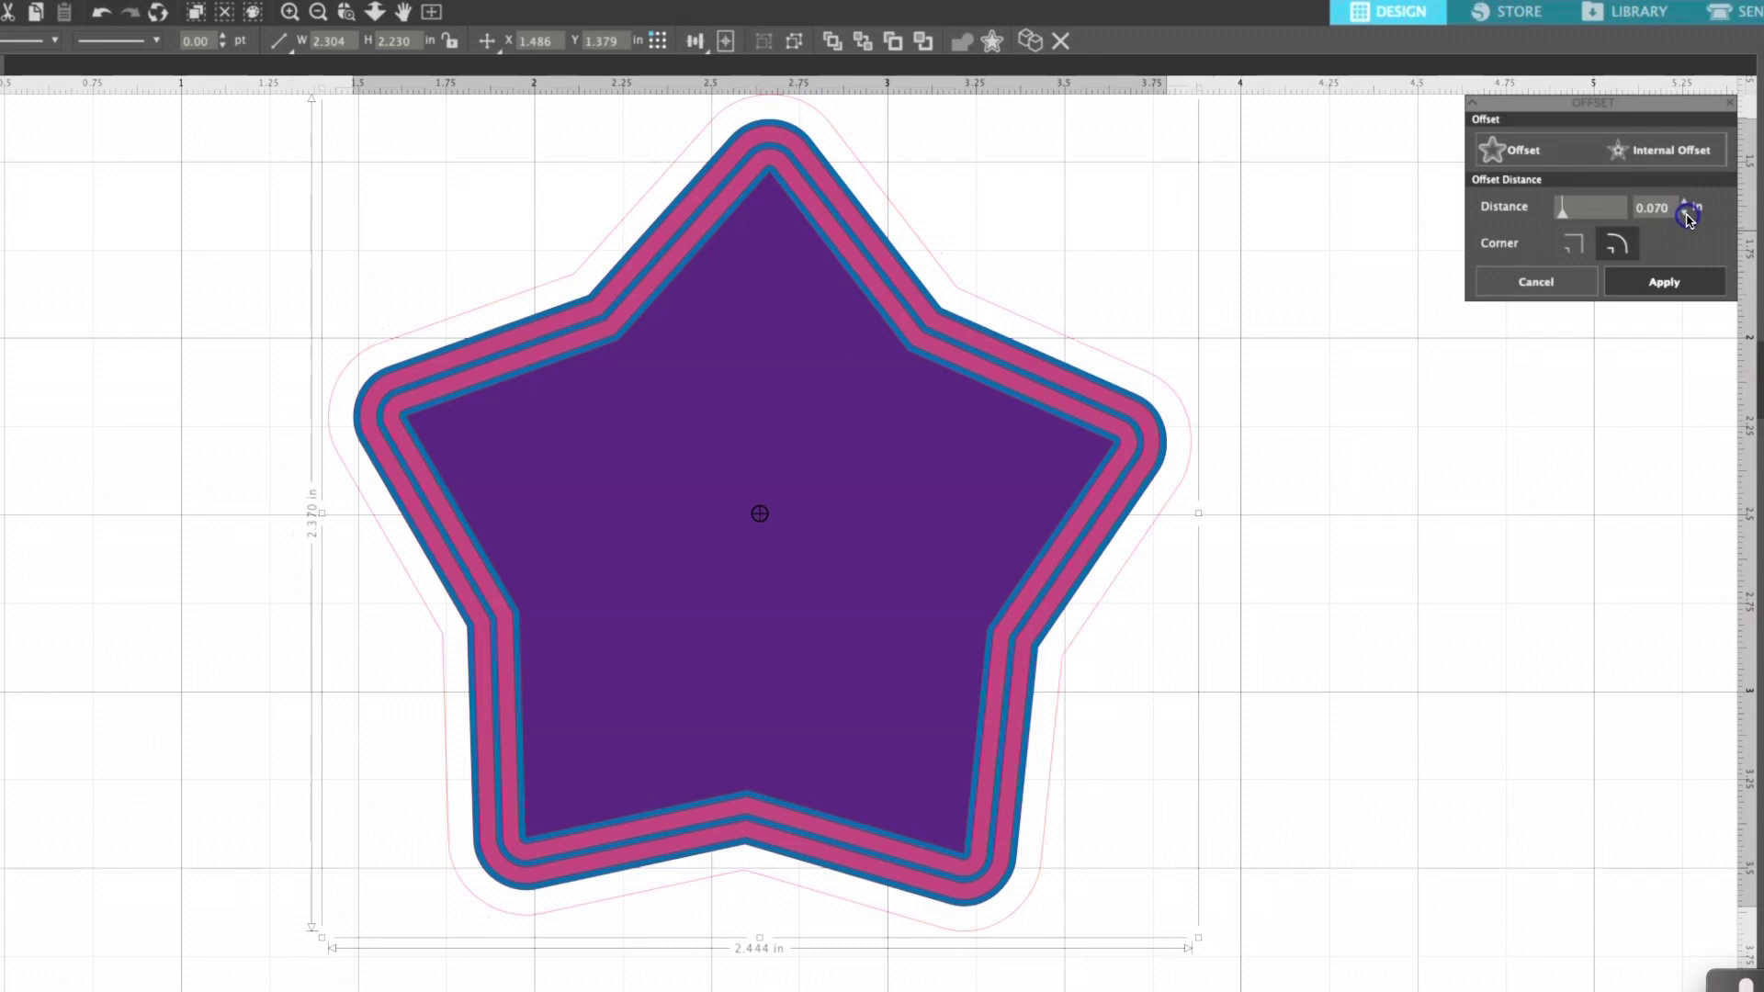
pyautogui.click(1663, 282)
pyautogui.click(647, 789)
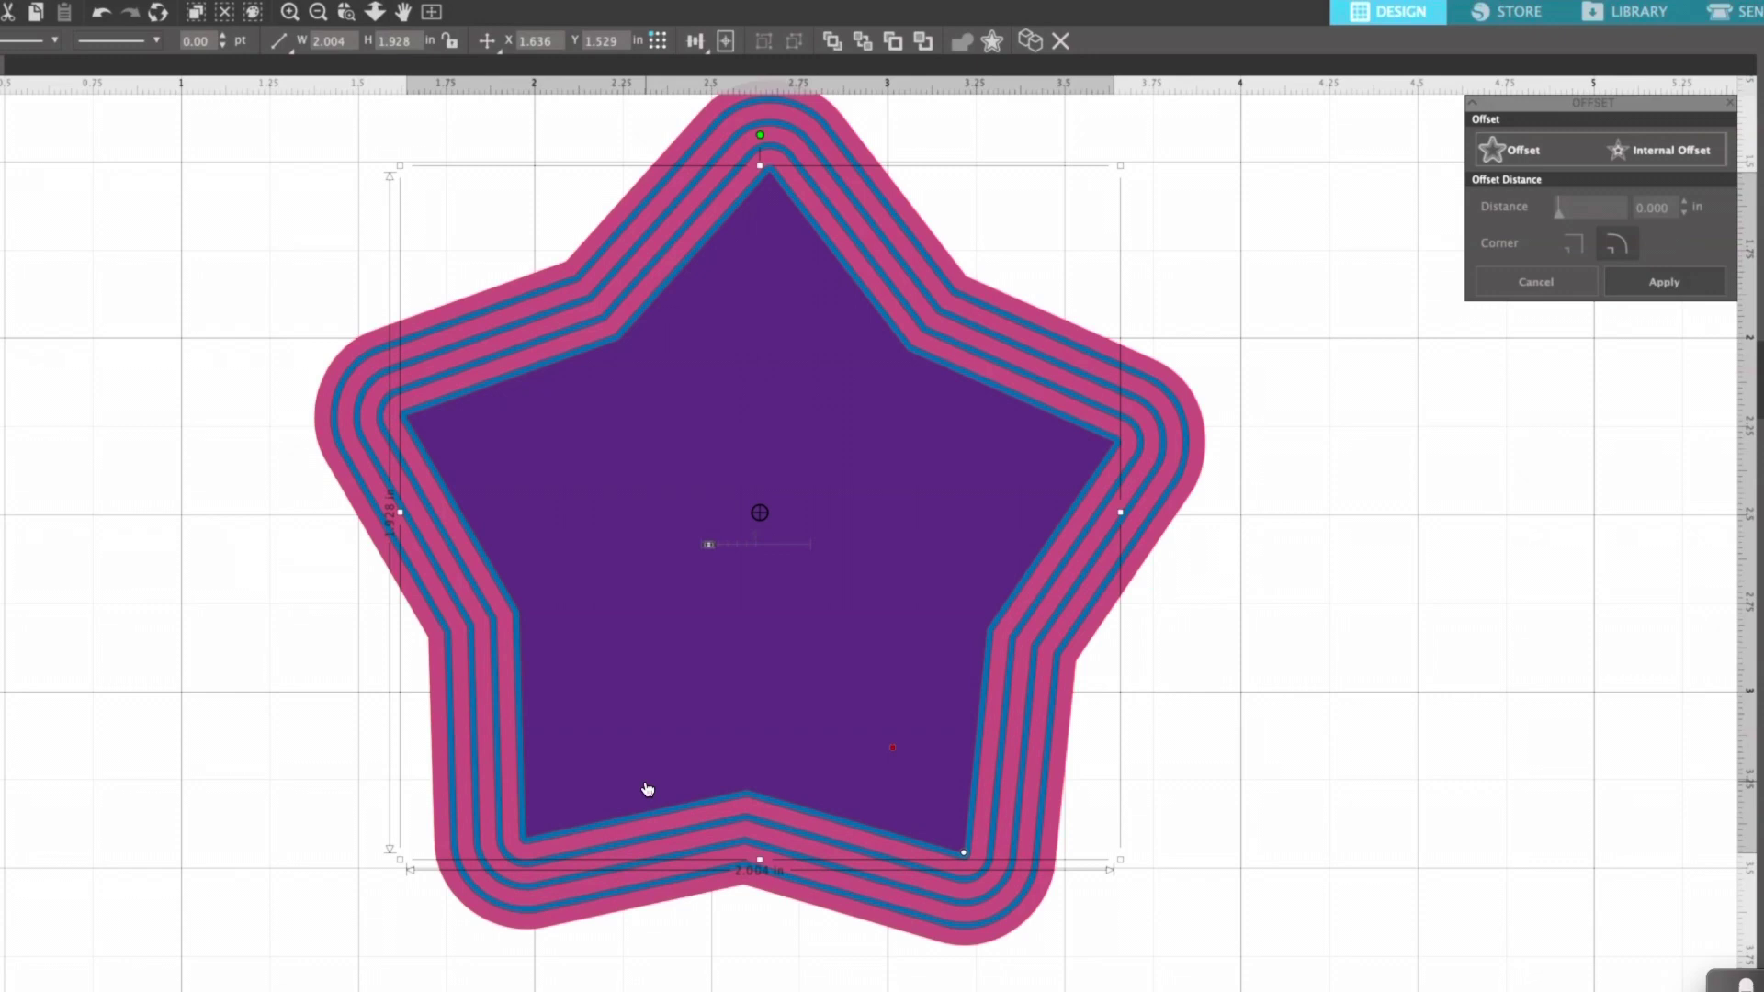
# Step: Zoom out and move the whole 2.521 x 2.450 in star design on the mat
pyautogui.click(1304, 748)
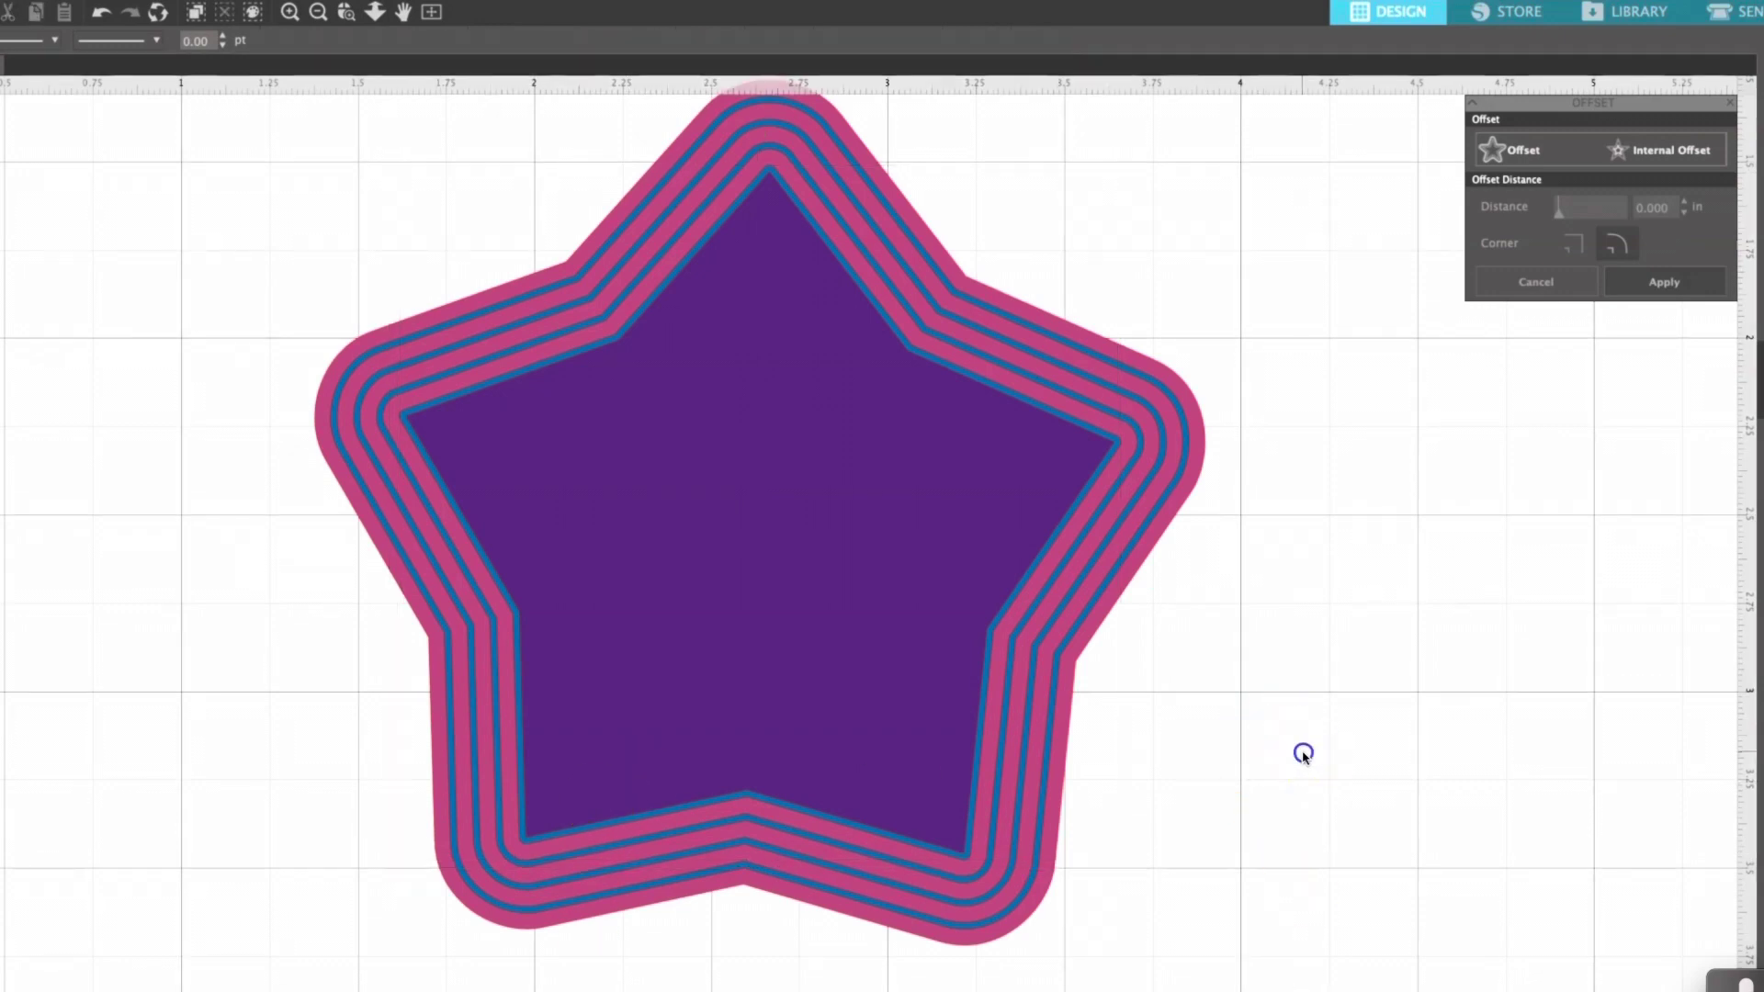
pyautogui.click(318, 12)
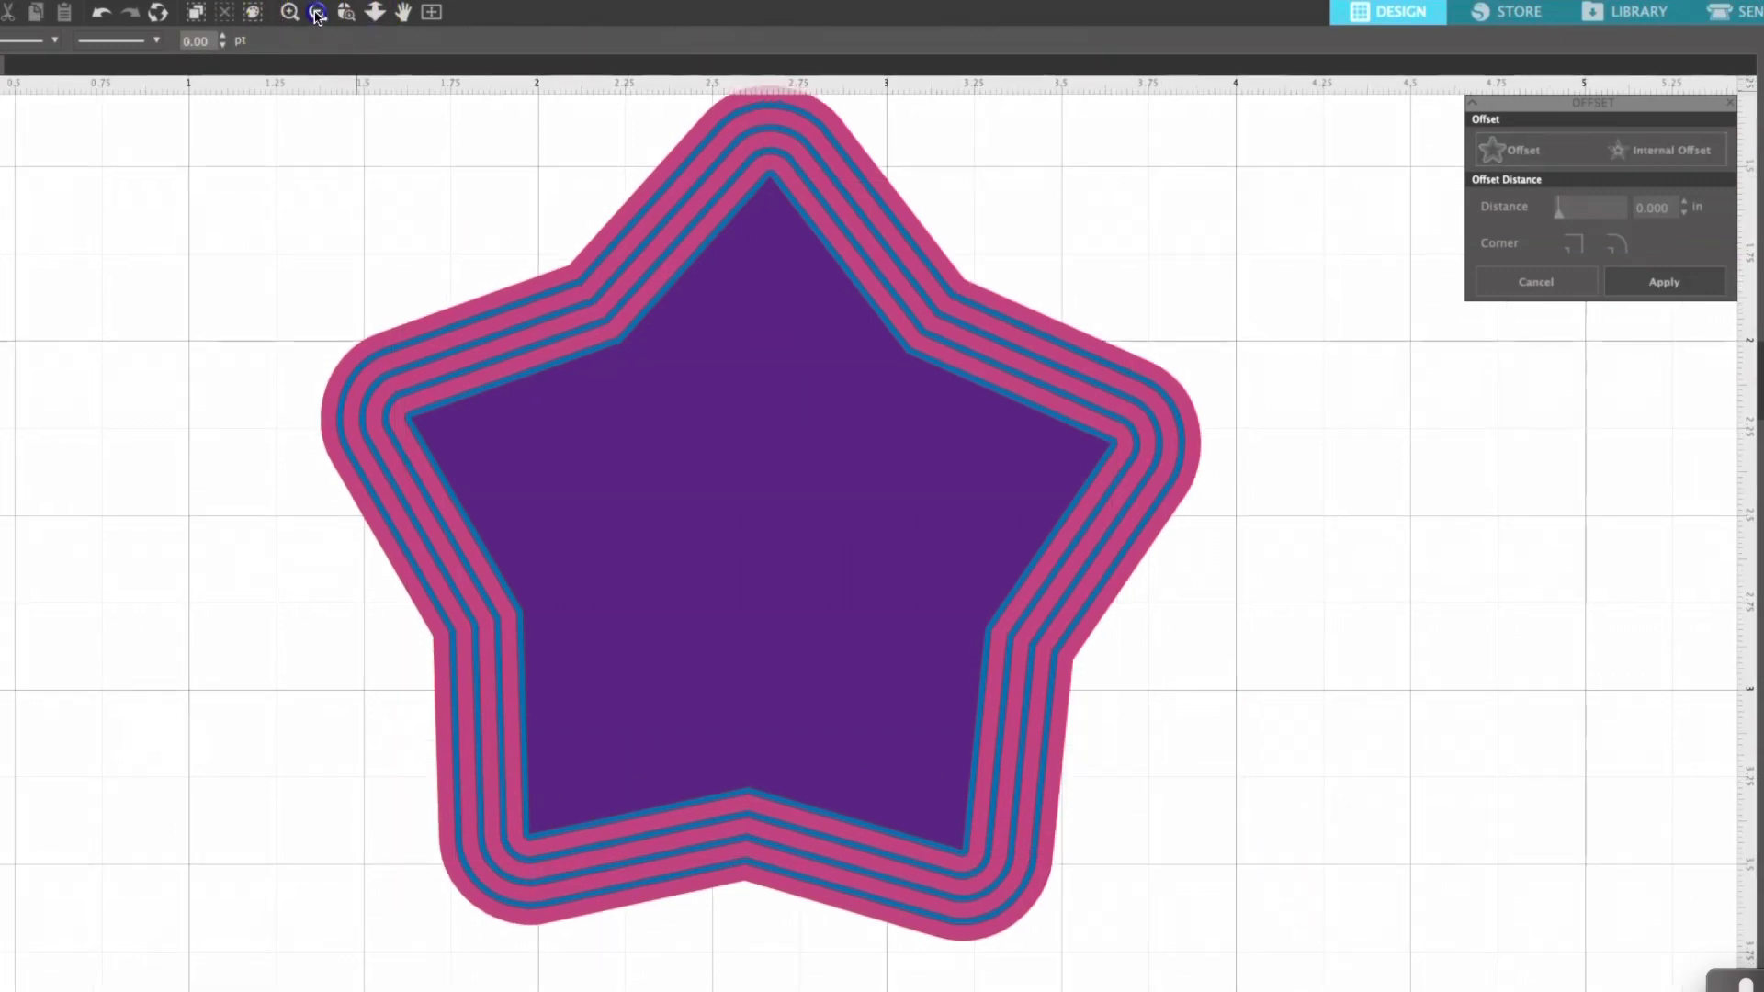
pyautogui.click(318, 12)
pyautogui.moveTo(634, 397); pyautogui.dragTo(986, 707)
pyautogui.moveTo(819, 505); pyautogui.dragTo(881, 545)
# Step: Select the star design and its concentric ring outlines
pyautogui.moveTo(421, 11)
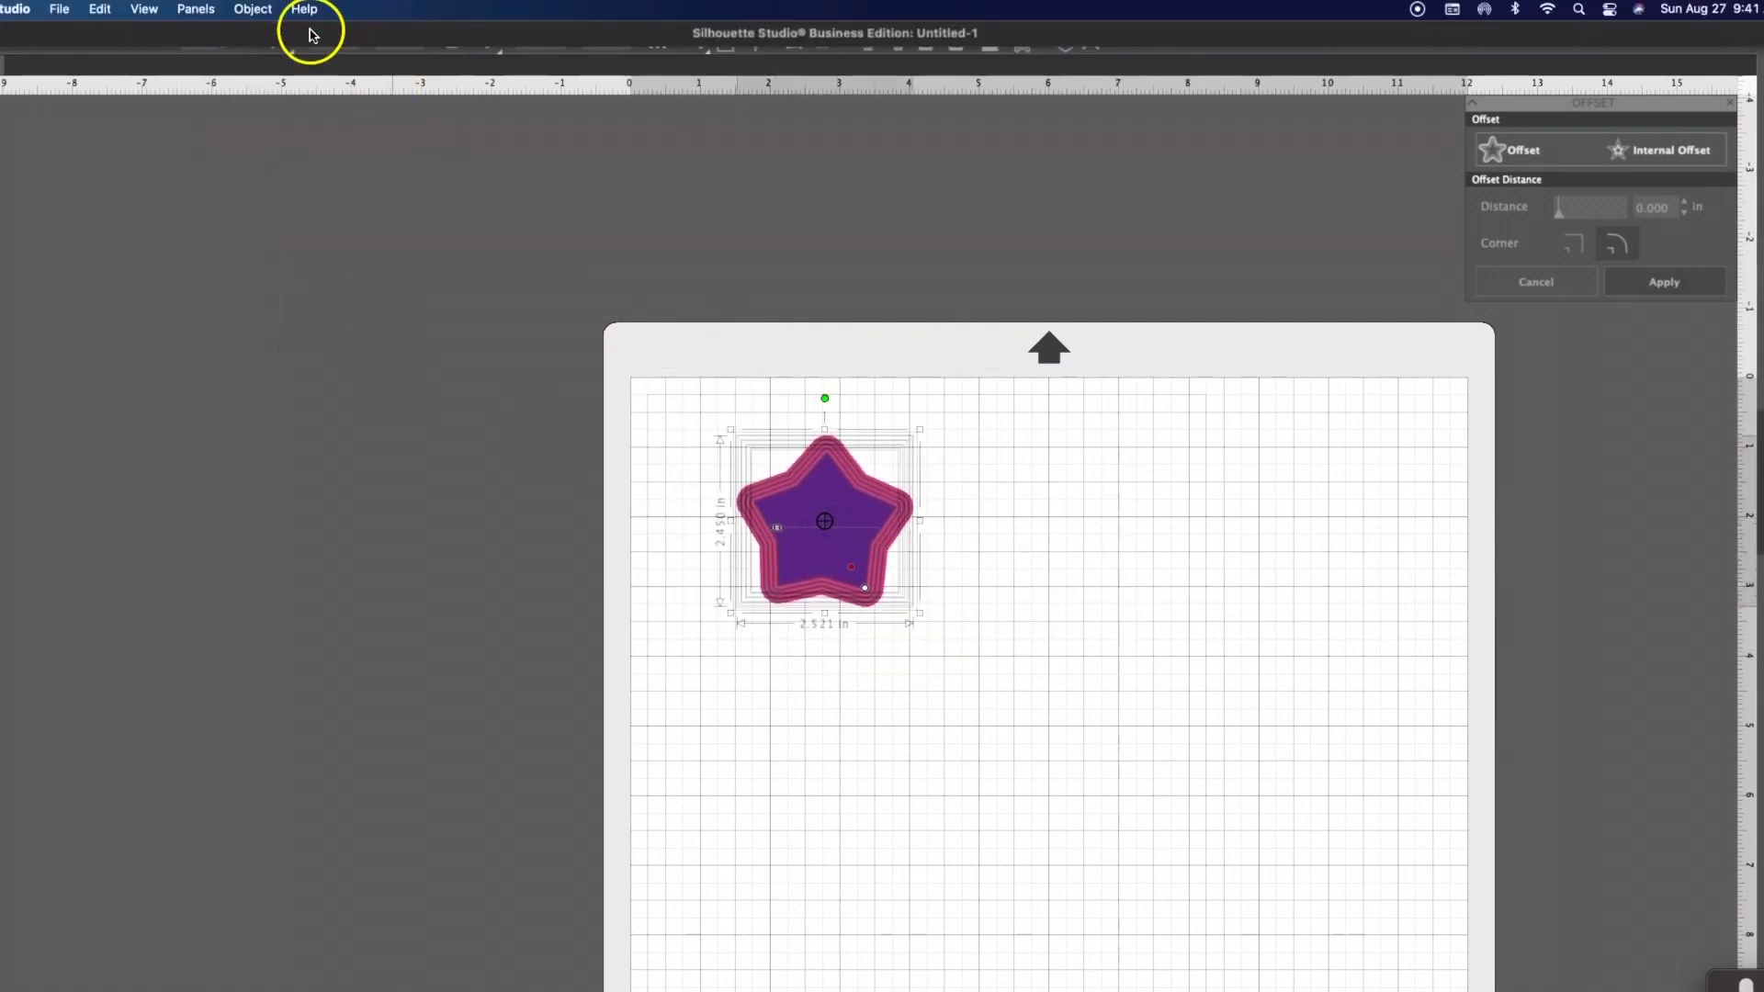
pyautogui.click(382, 173)
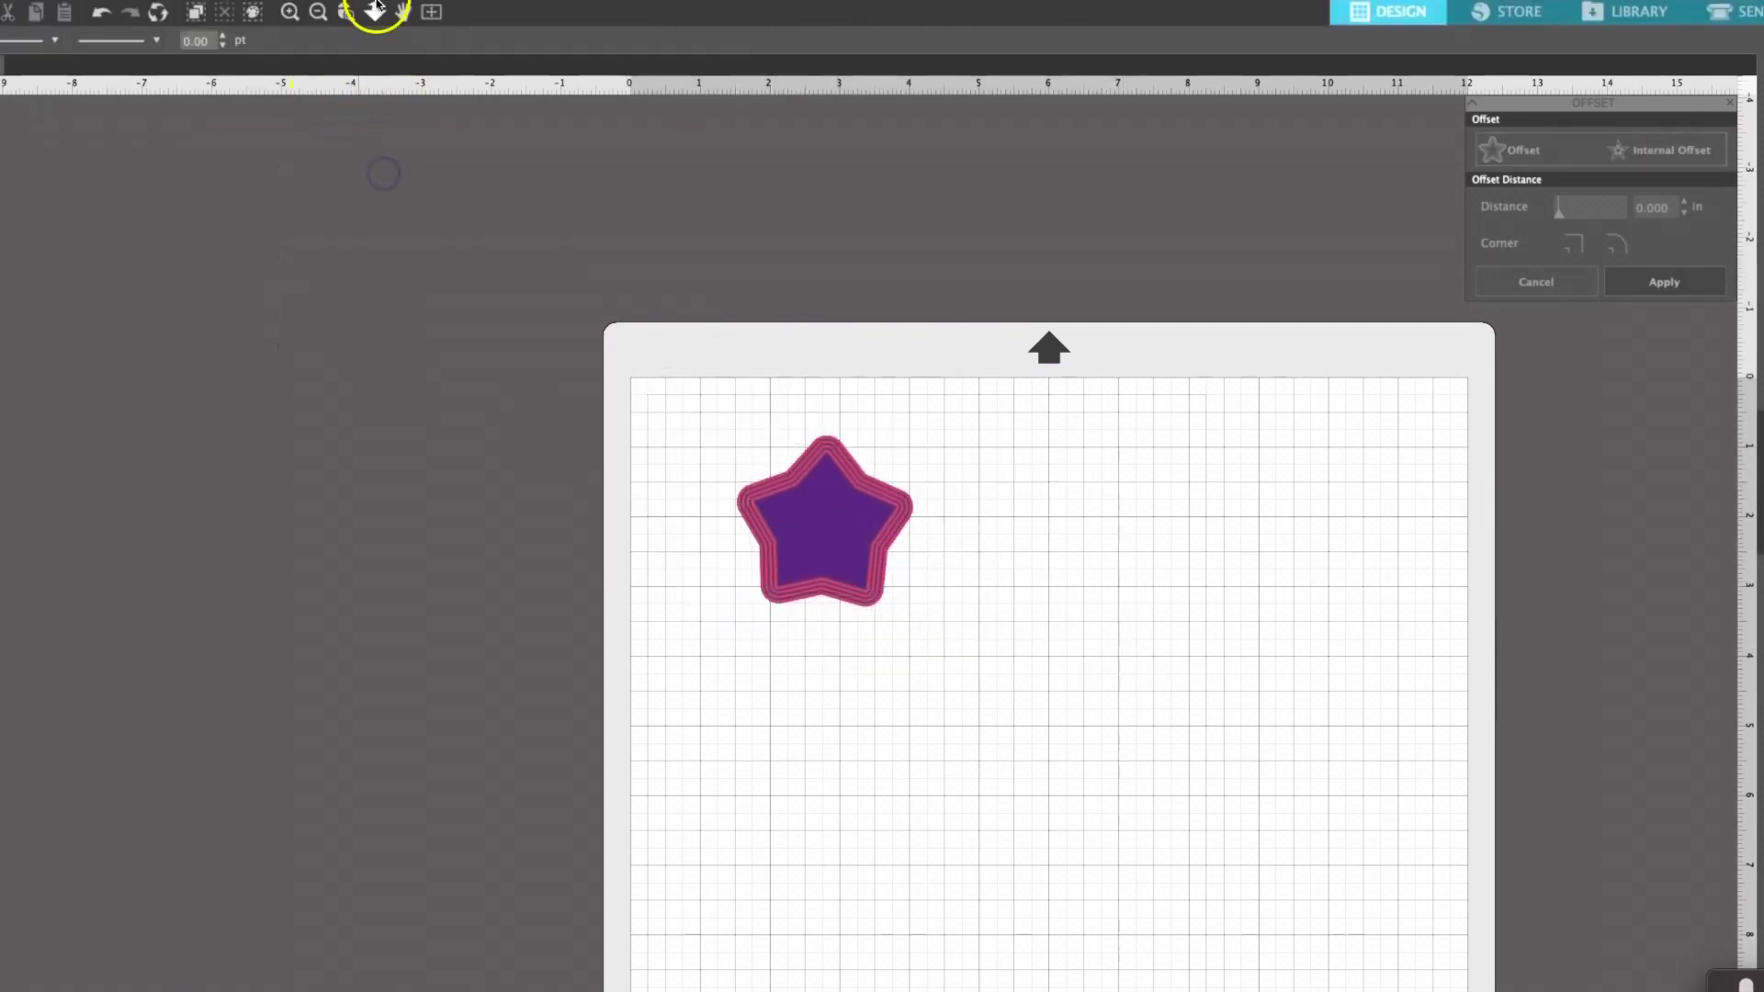
pyautogui.click(778, 520)
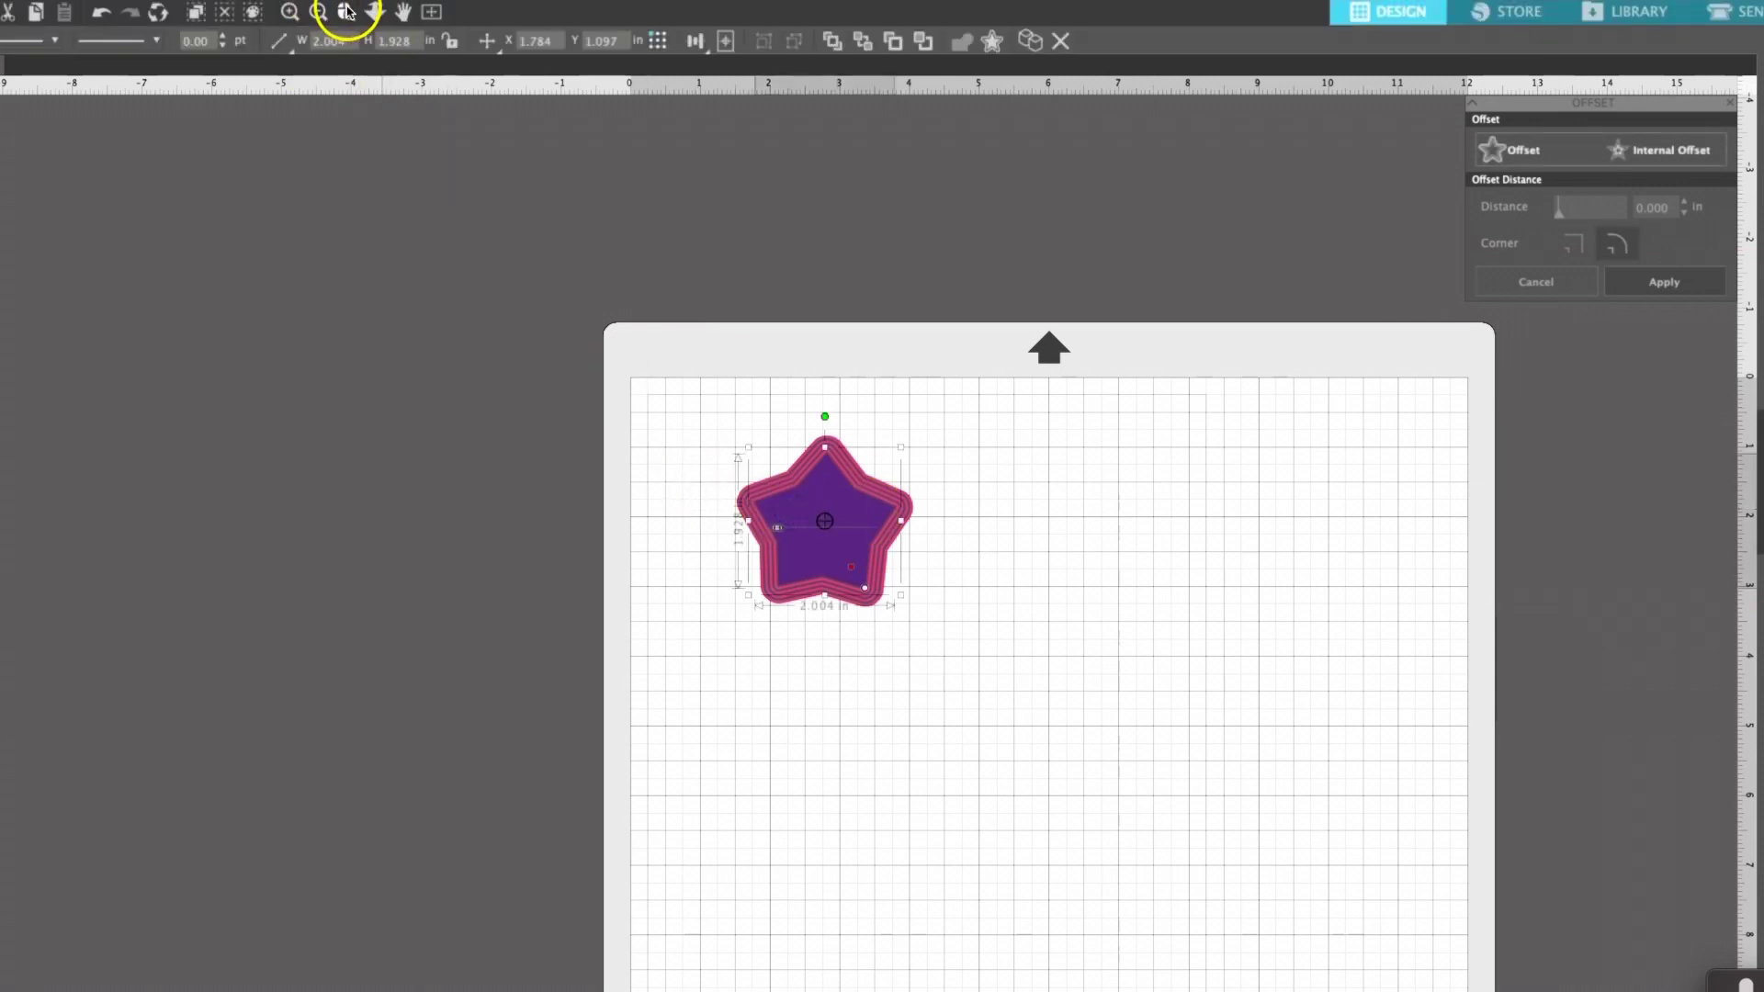
pyautogui.scroll(5, 858, 504)
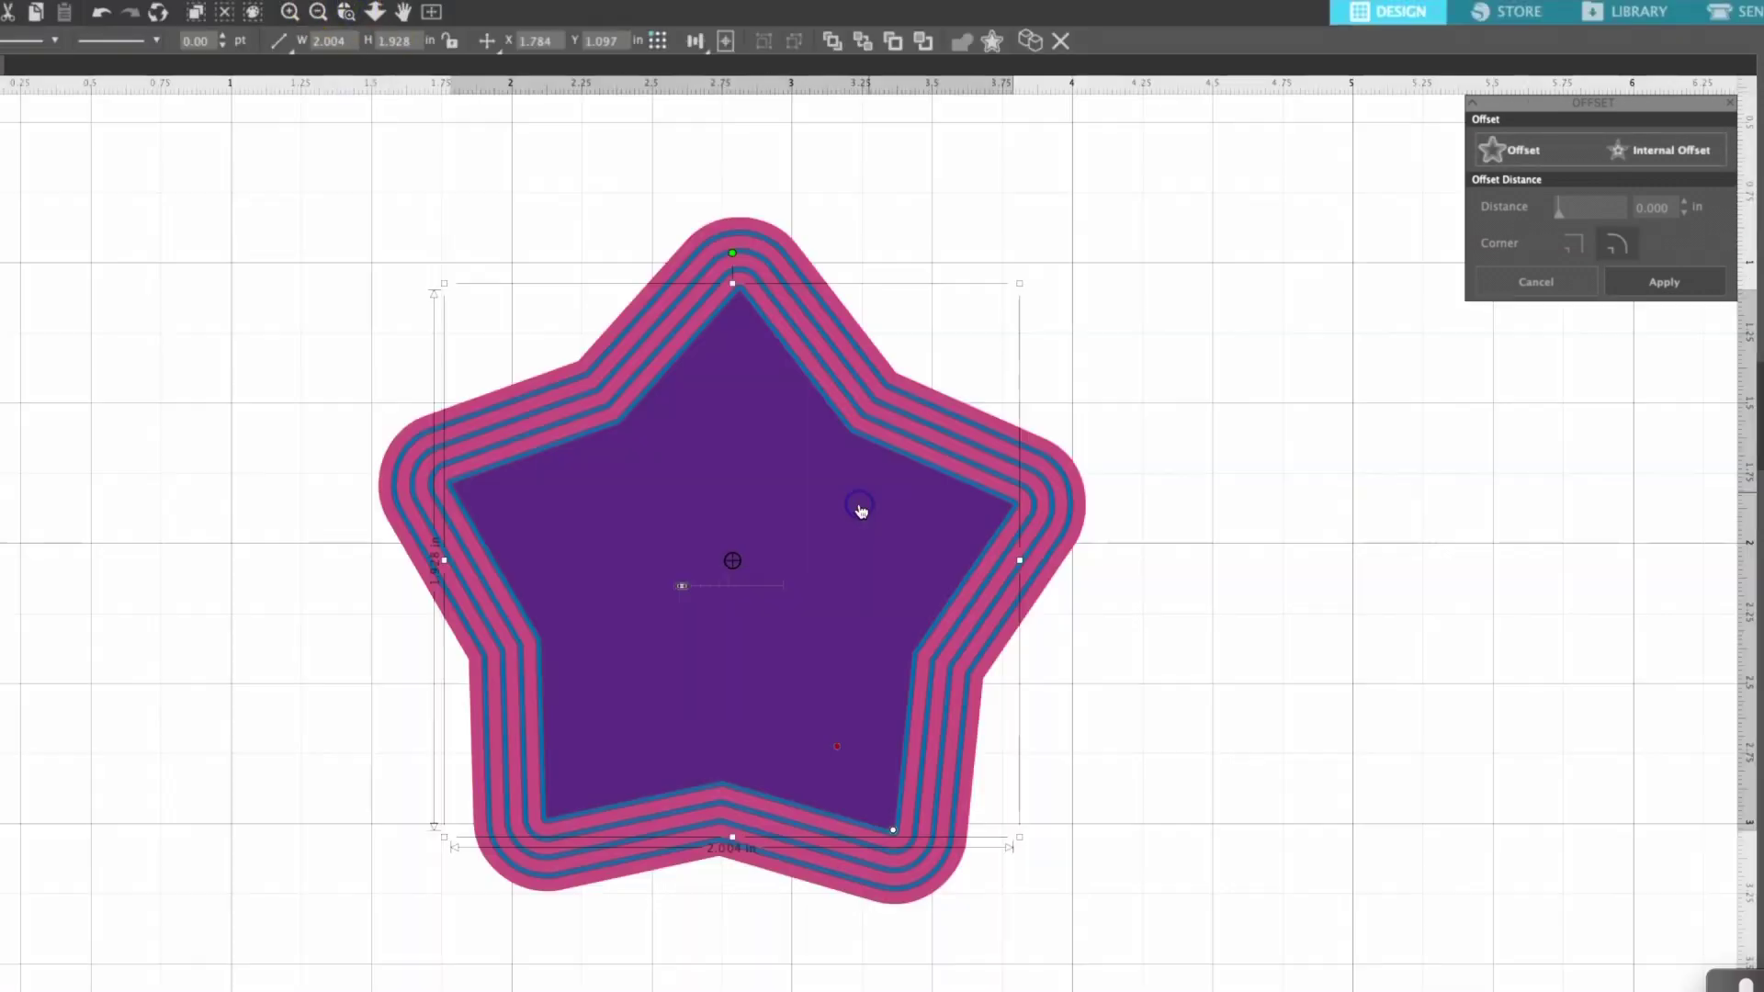
pyautogui.scroll(-2, 1295, 686)
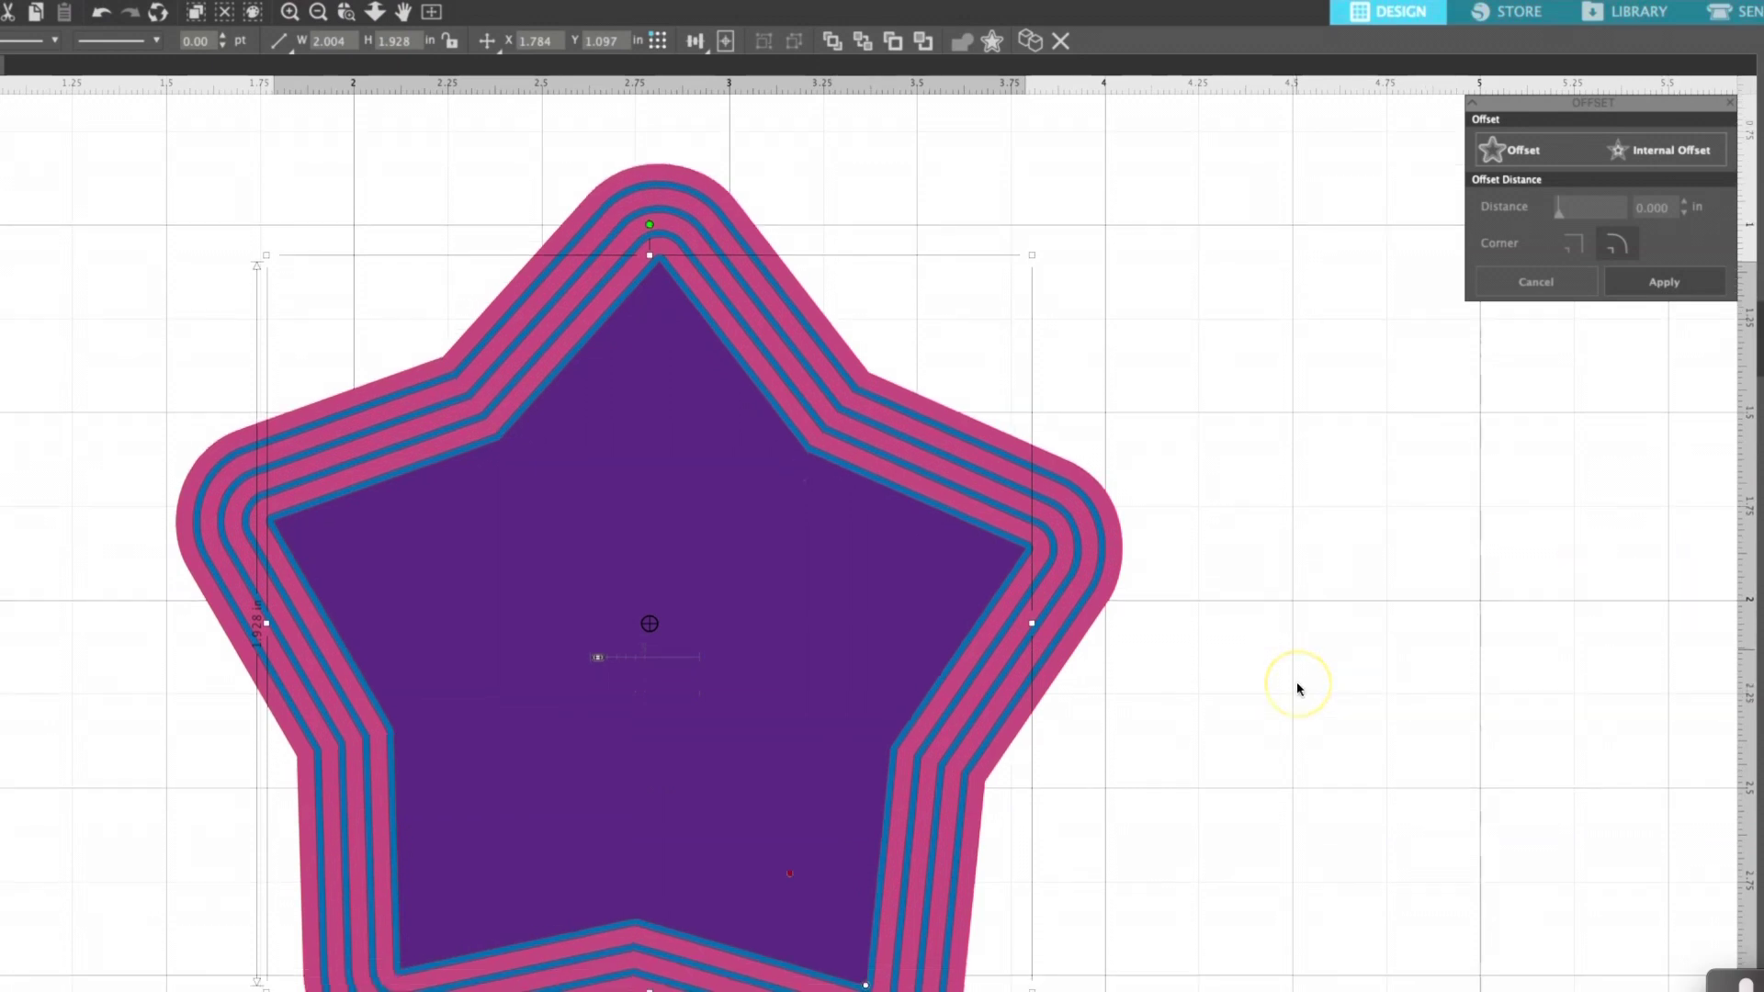
pyautogui.scroll(-2, 1297, 689)
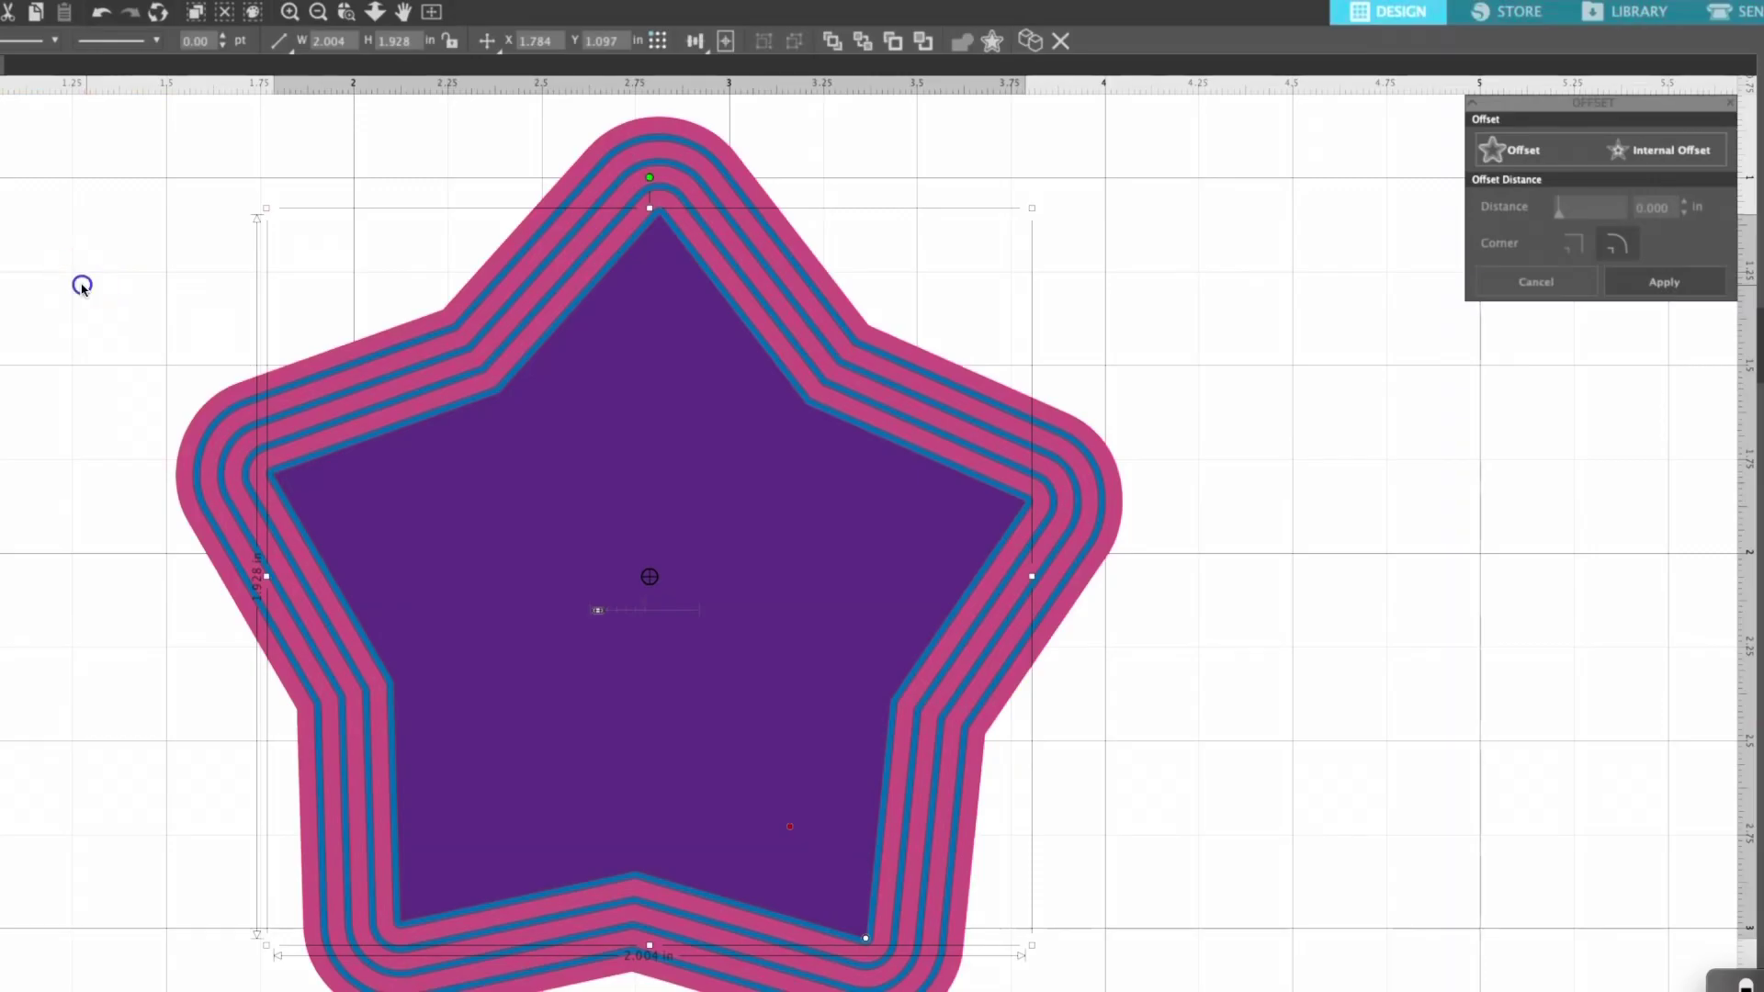
pyautogui.moveTo(81, 285); pyautogui.dragTo(1454, 815)
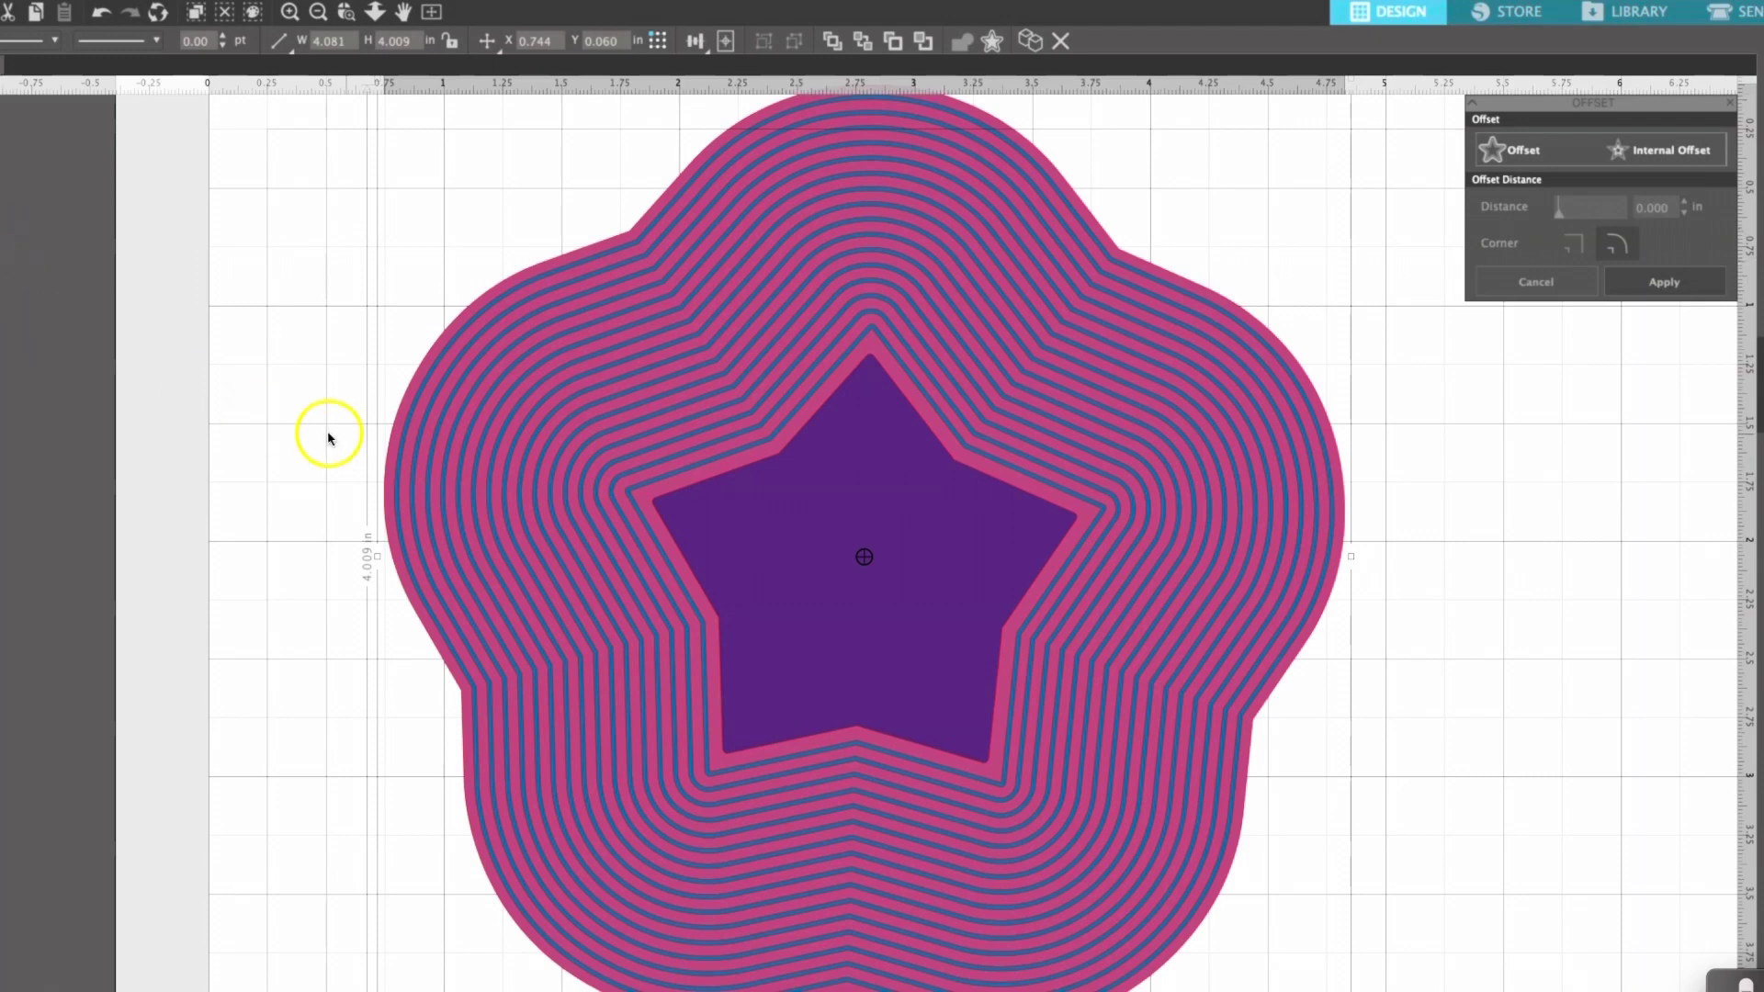
pyautogui.click(398, 187)
pyautogui.moveTo(397, 186); pyautogui.dragTo(481, 658)
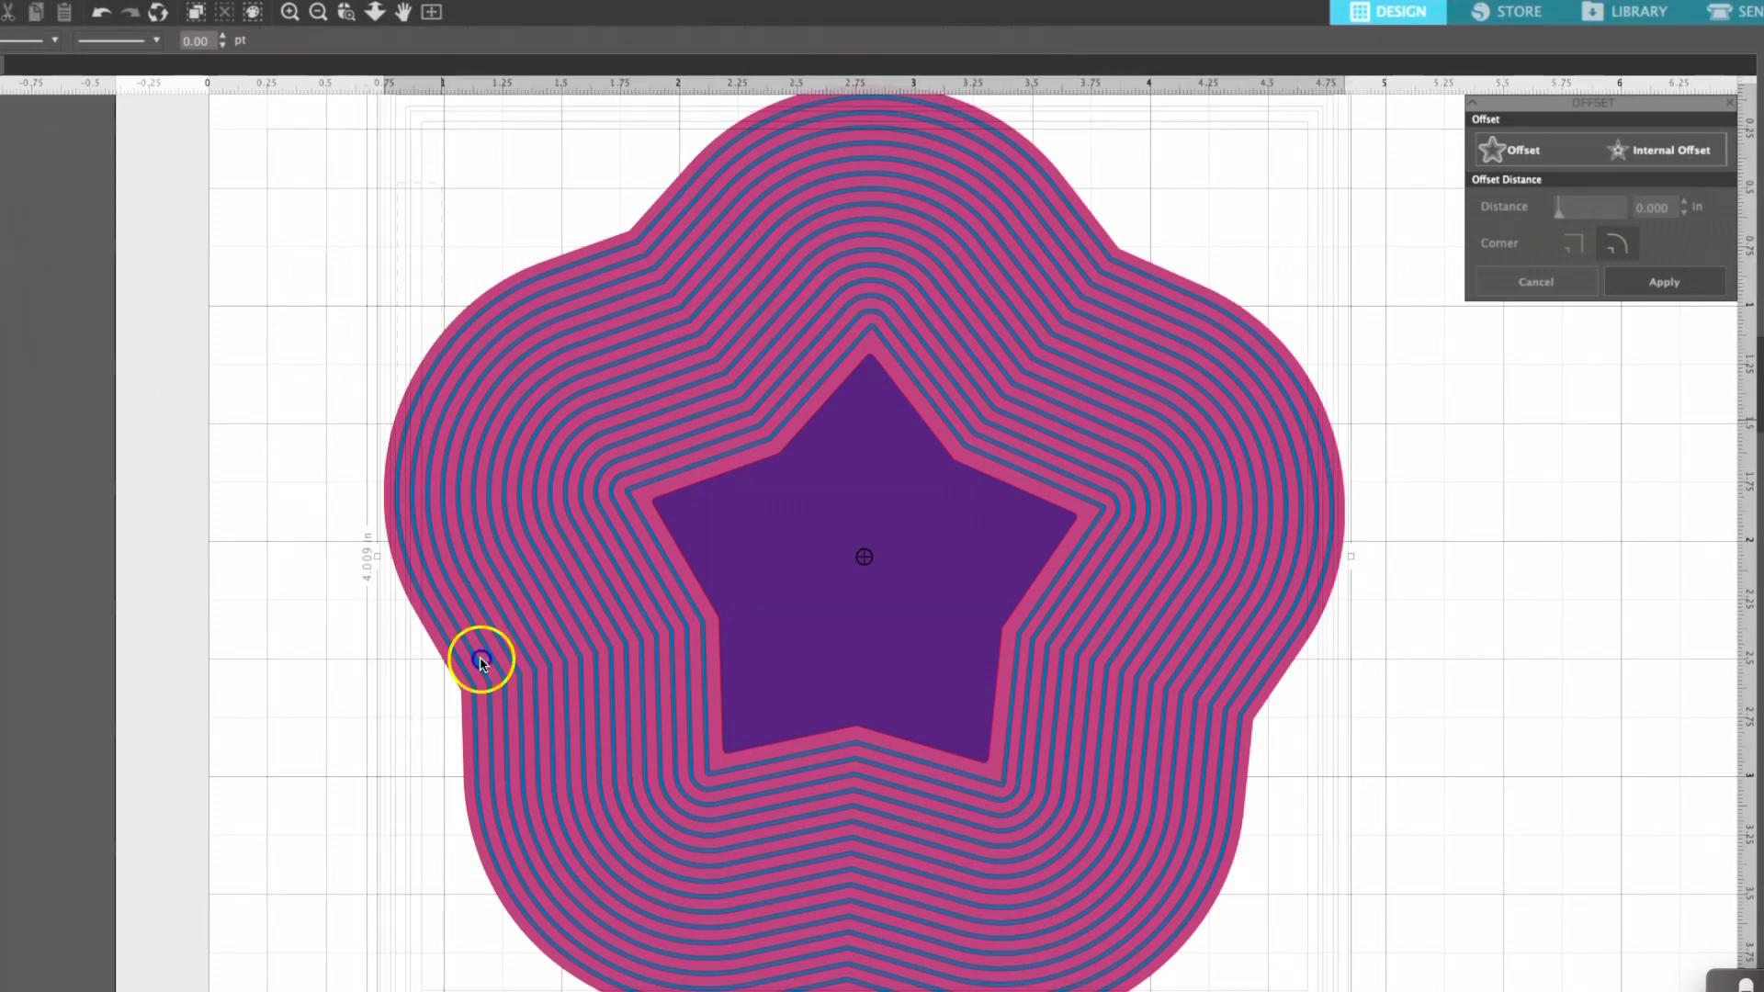
pyautogui.click(893, 916)
pyautogui.click(1120, 949)
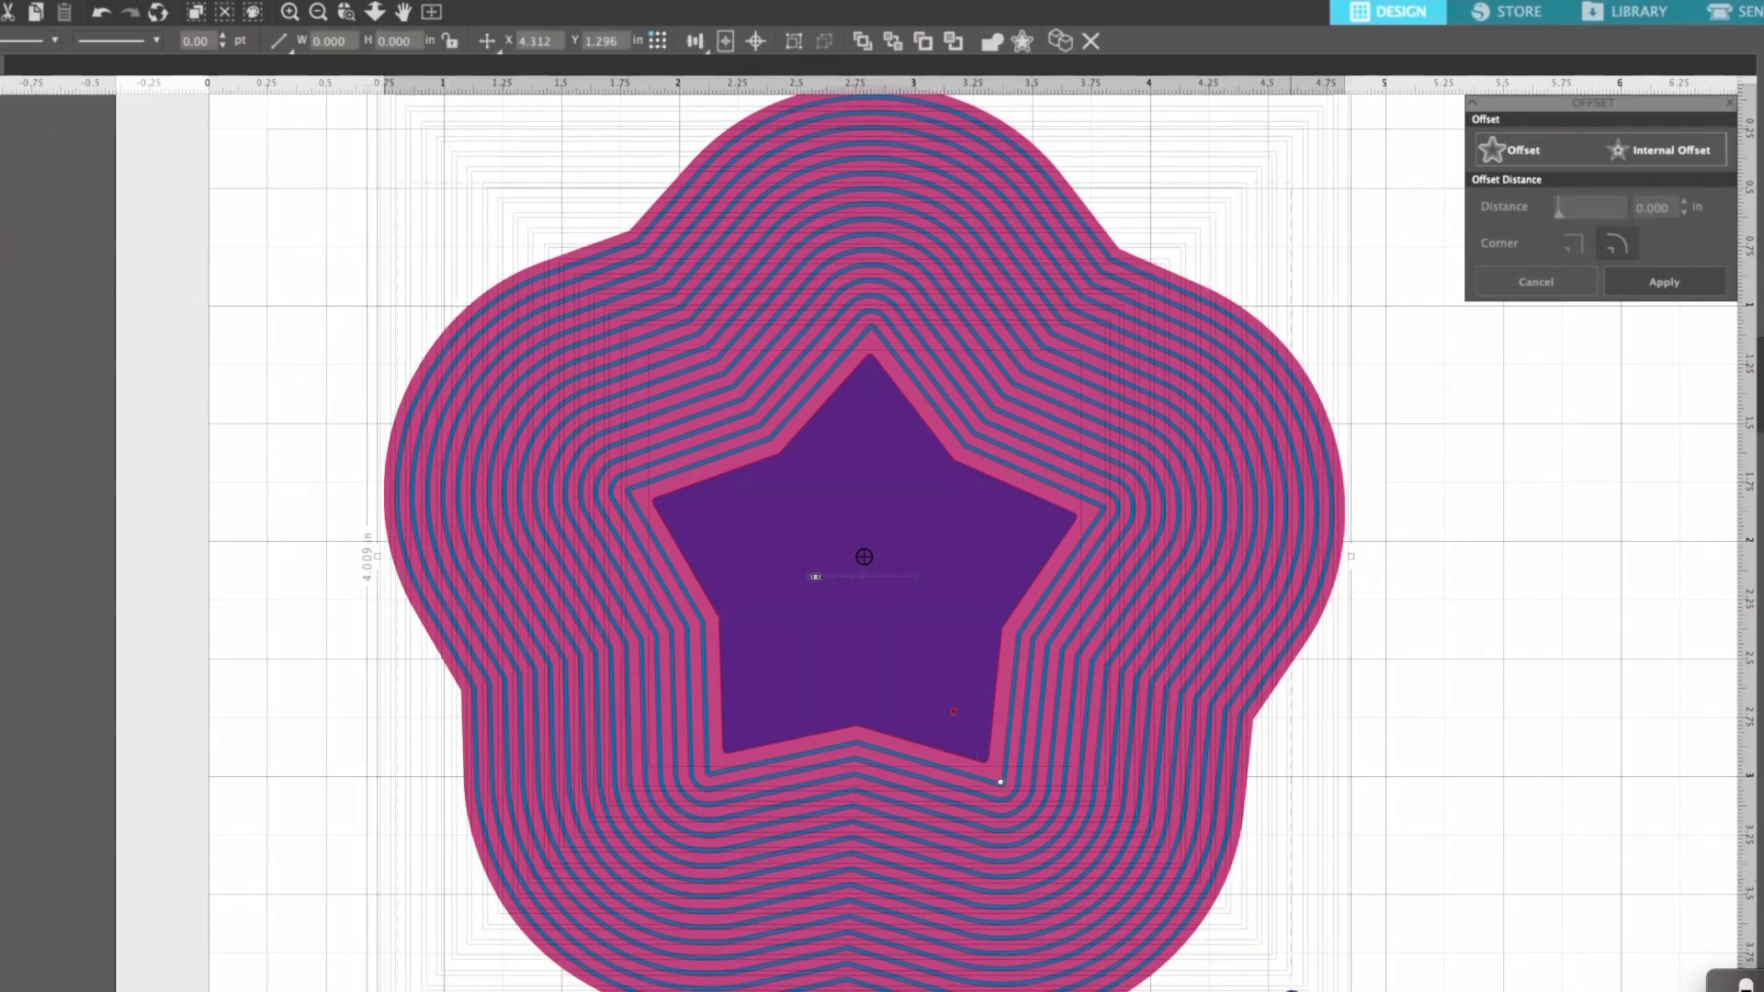
# Step: Deselect the ringed star and zoom out to show the entire cutting mat
pyautogui.click(204, 248)
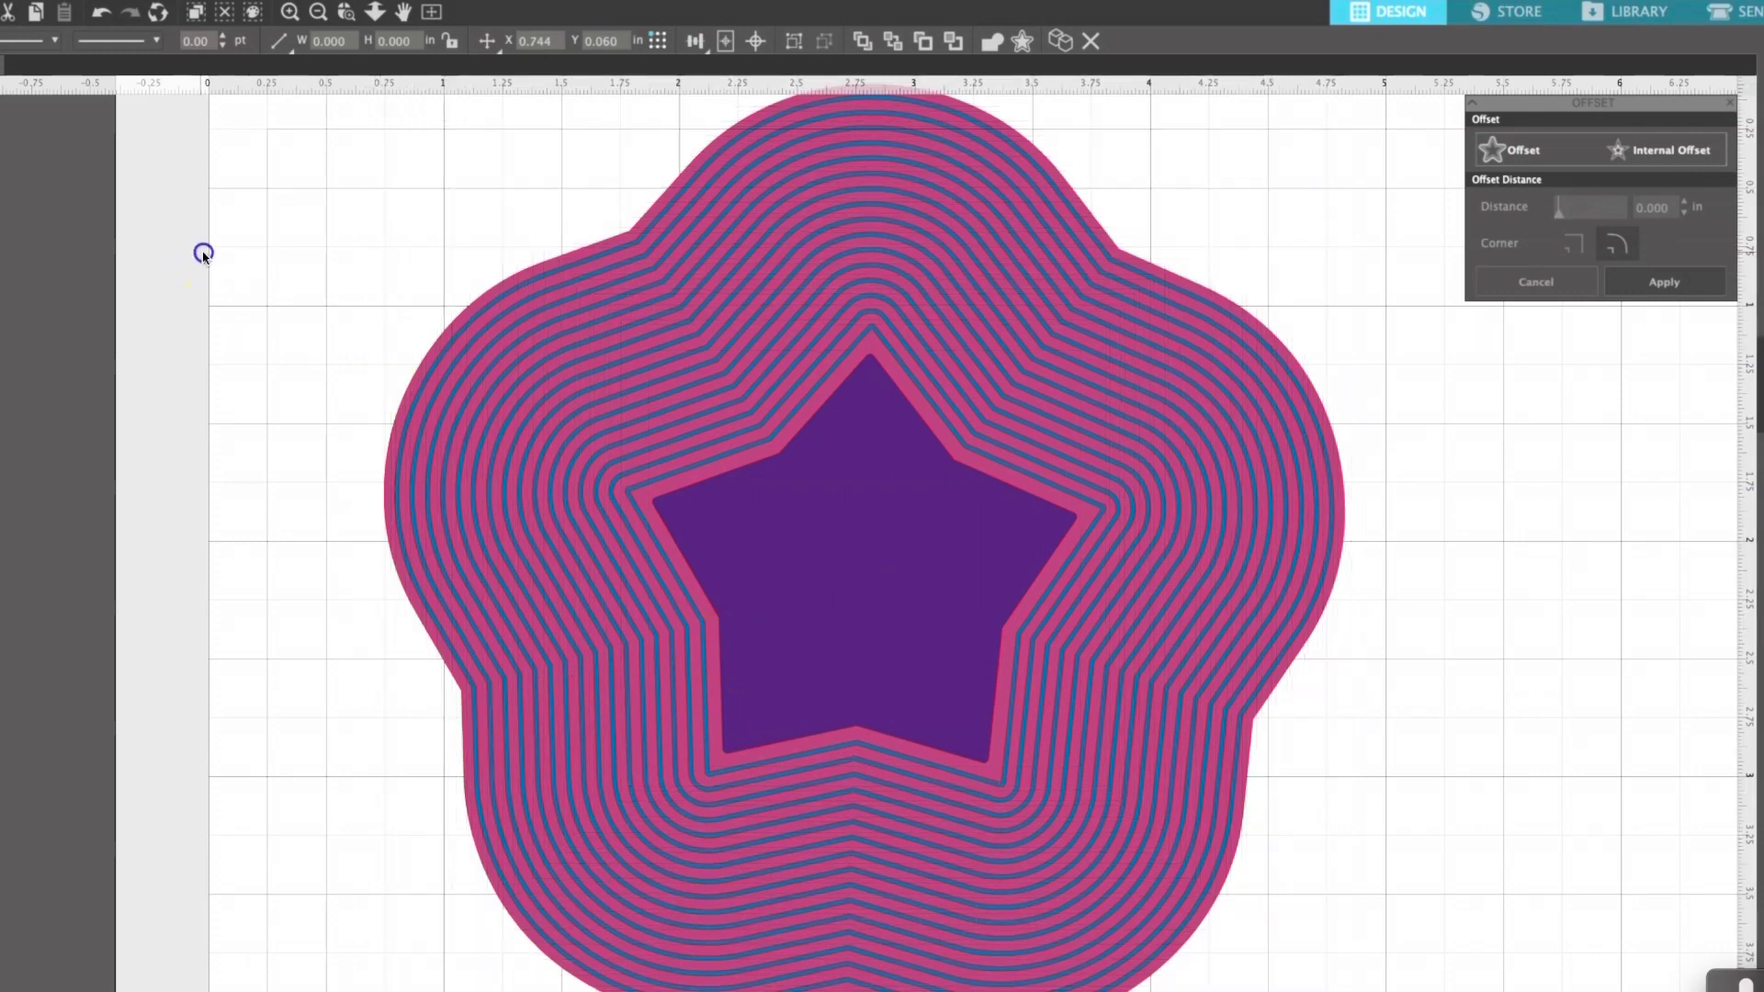
pyautogui.moveTo(281, 226); pyautogui.dragTo(1105, 748)
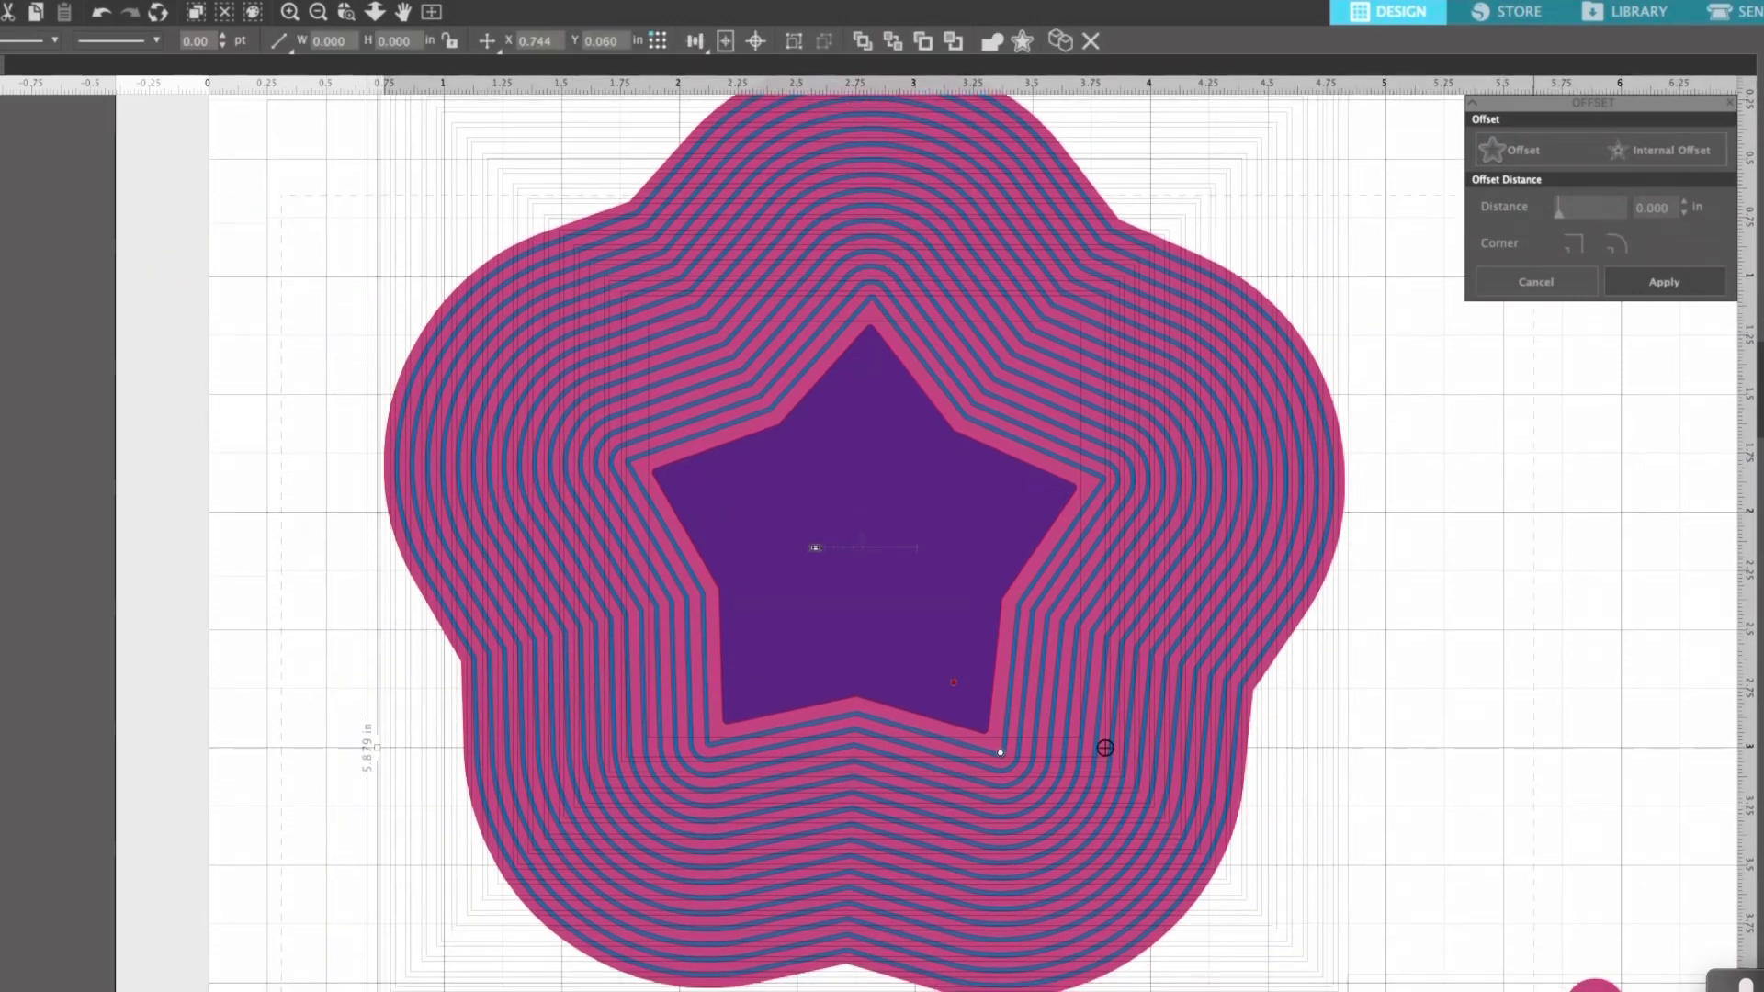
pyautogui.click(1527, 670)
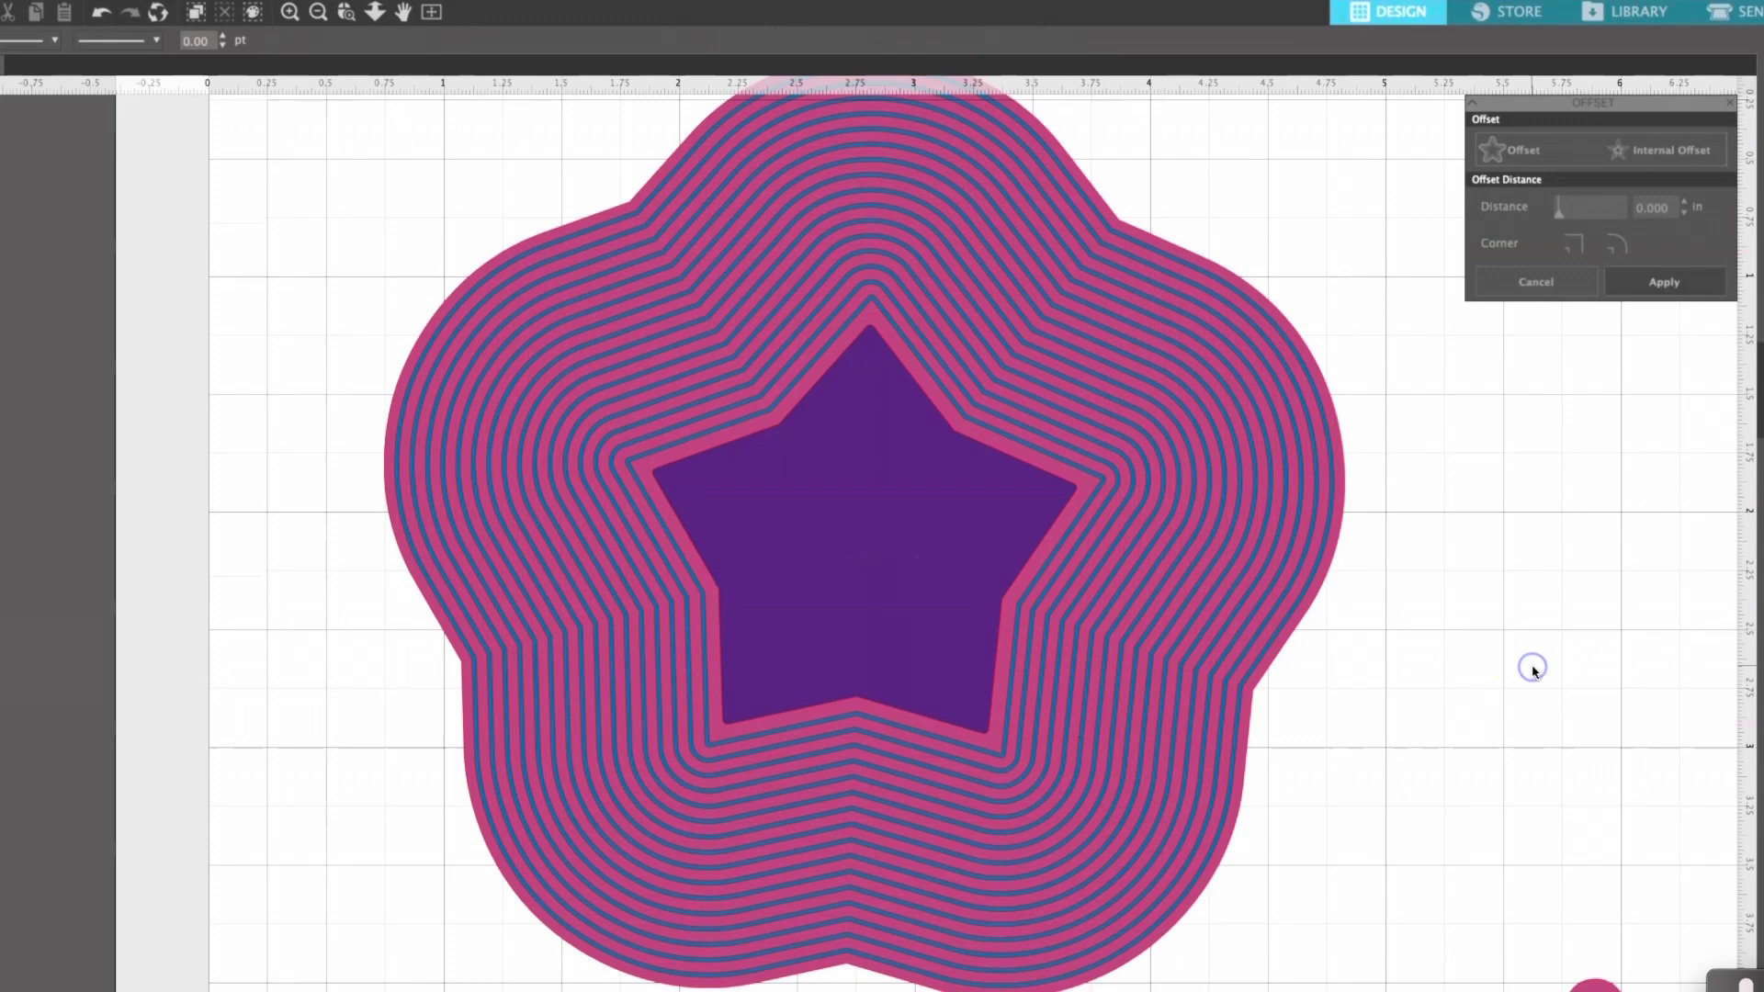
pyautogui.click(318, 11)
# Step: Draw a tall bar about 0.459 in wide and centre it vertically through the ringed star
pyautogui.press('Delete')
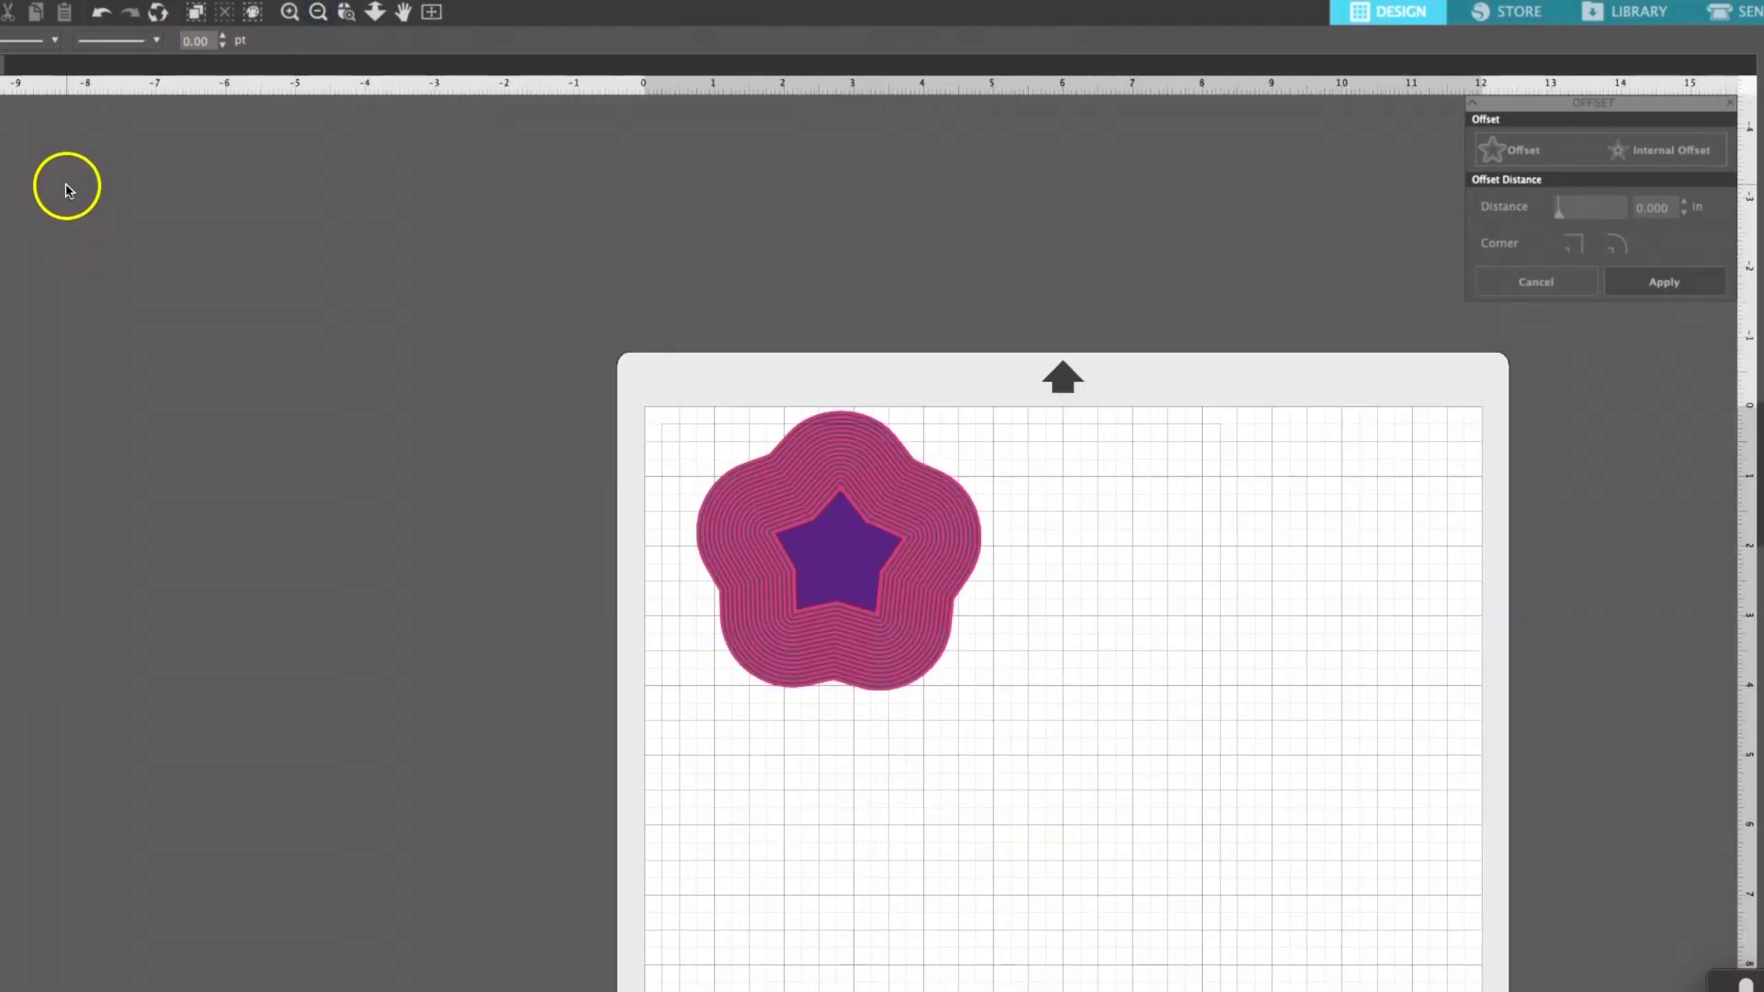
pyautogui.moveTo(63, 185)
pyautogui.mouseDown()
pyautogui.moveTo(78, 538)
pyautogui.moveTo(129, 539)
pyautogui.moveTo(104, 542)
pyautogui.mouseUp()
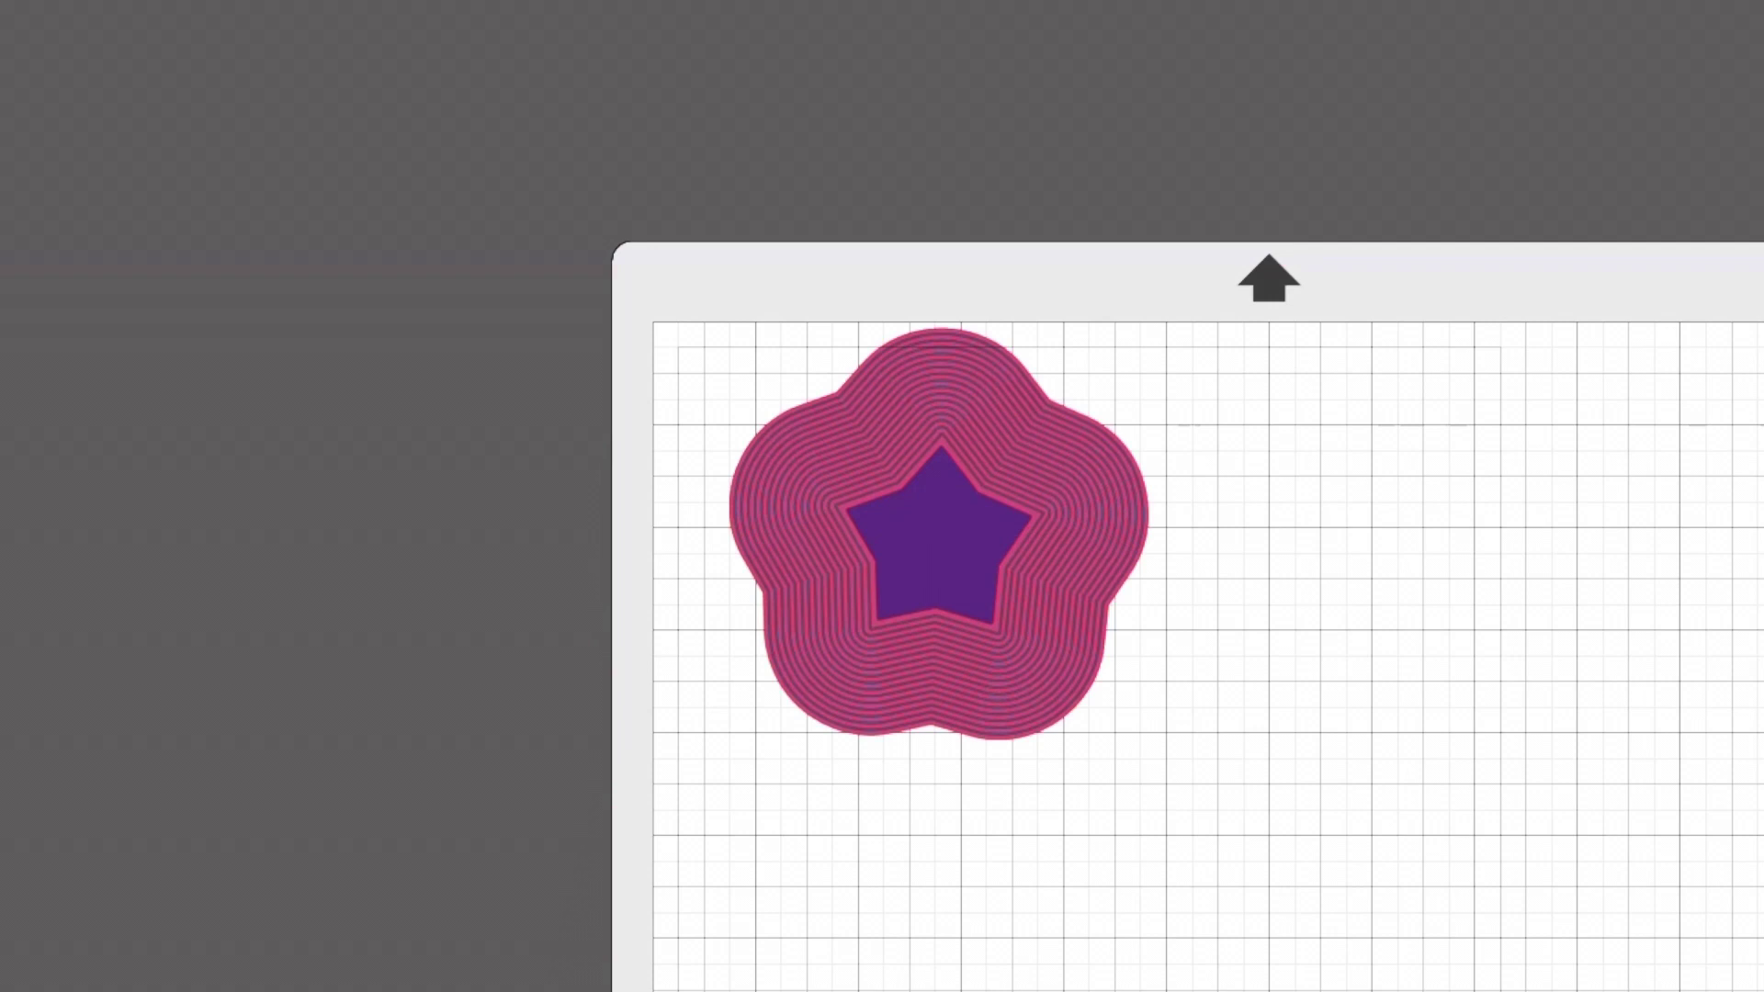
pyautogui.moveTo(249, 485); pyautogui.dragTo(945, 292)
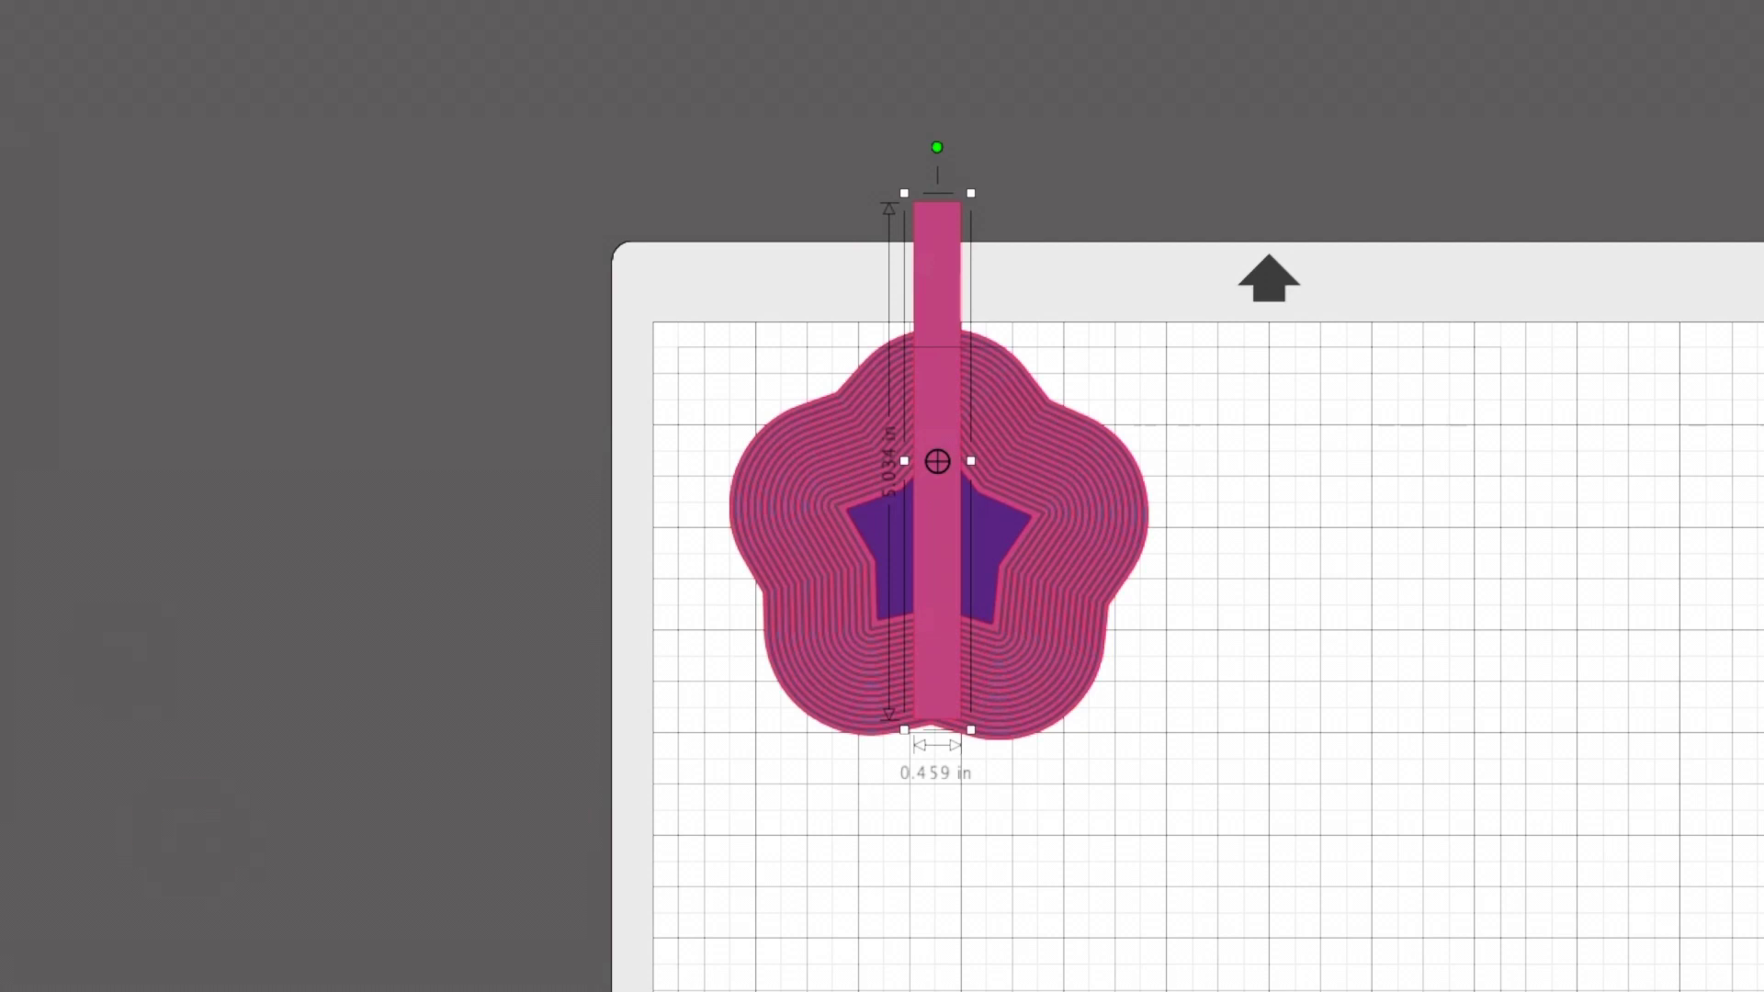
pyautogui.scroll(3, 922, 552)
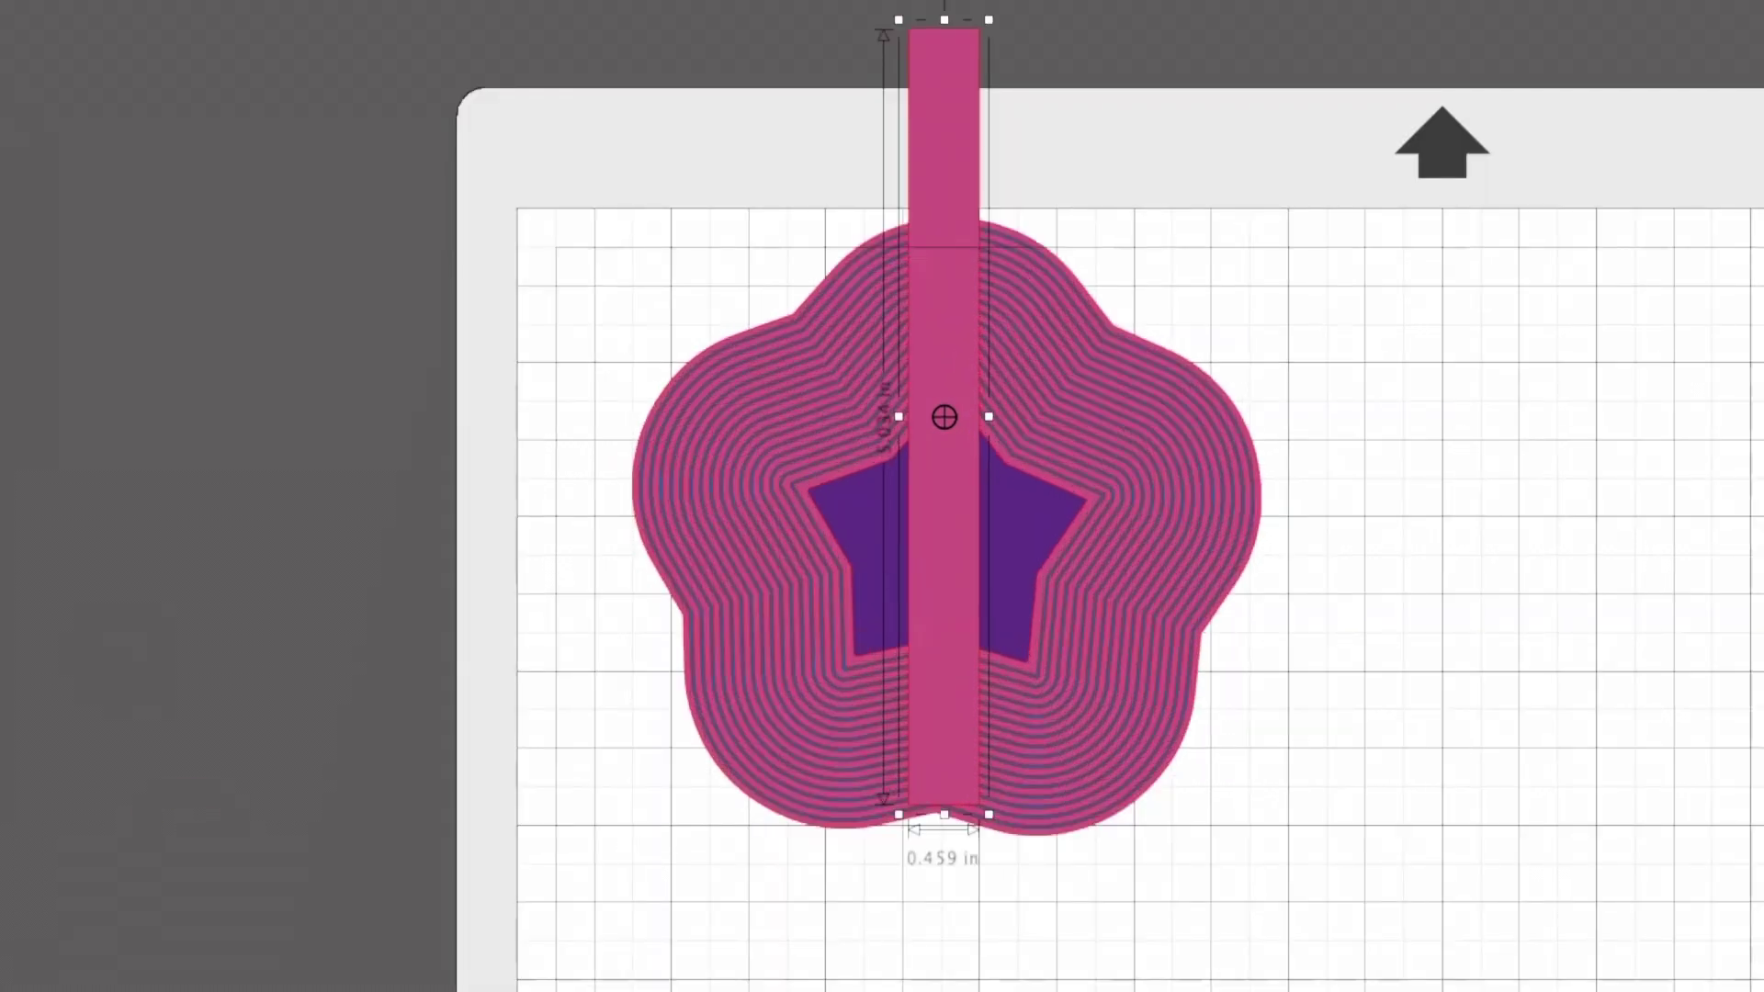
pyautogui.scroll(3, 924, 551)
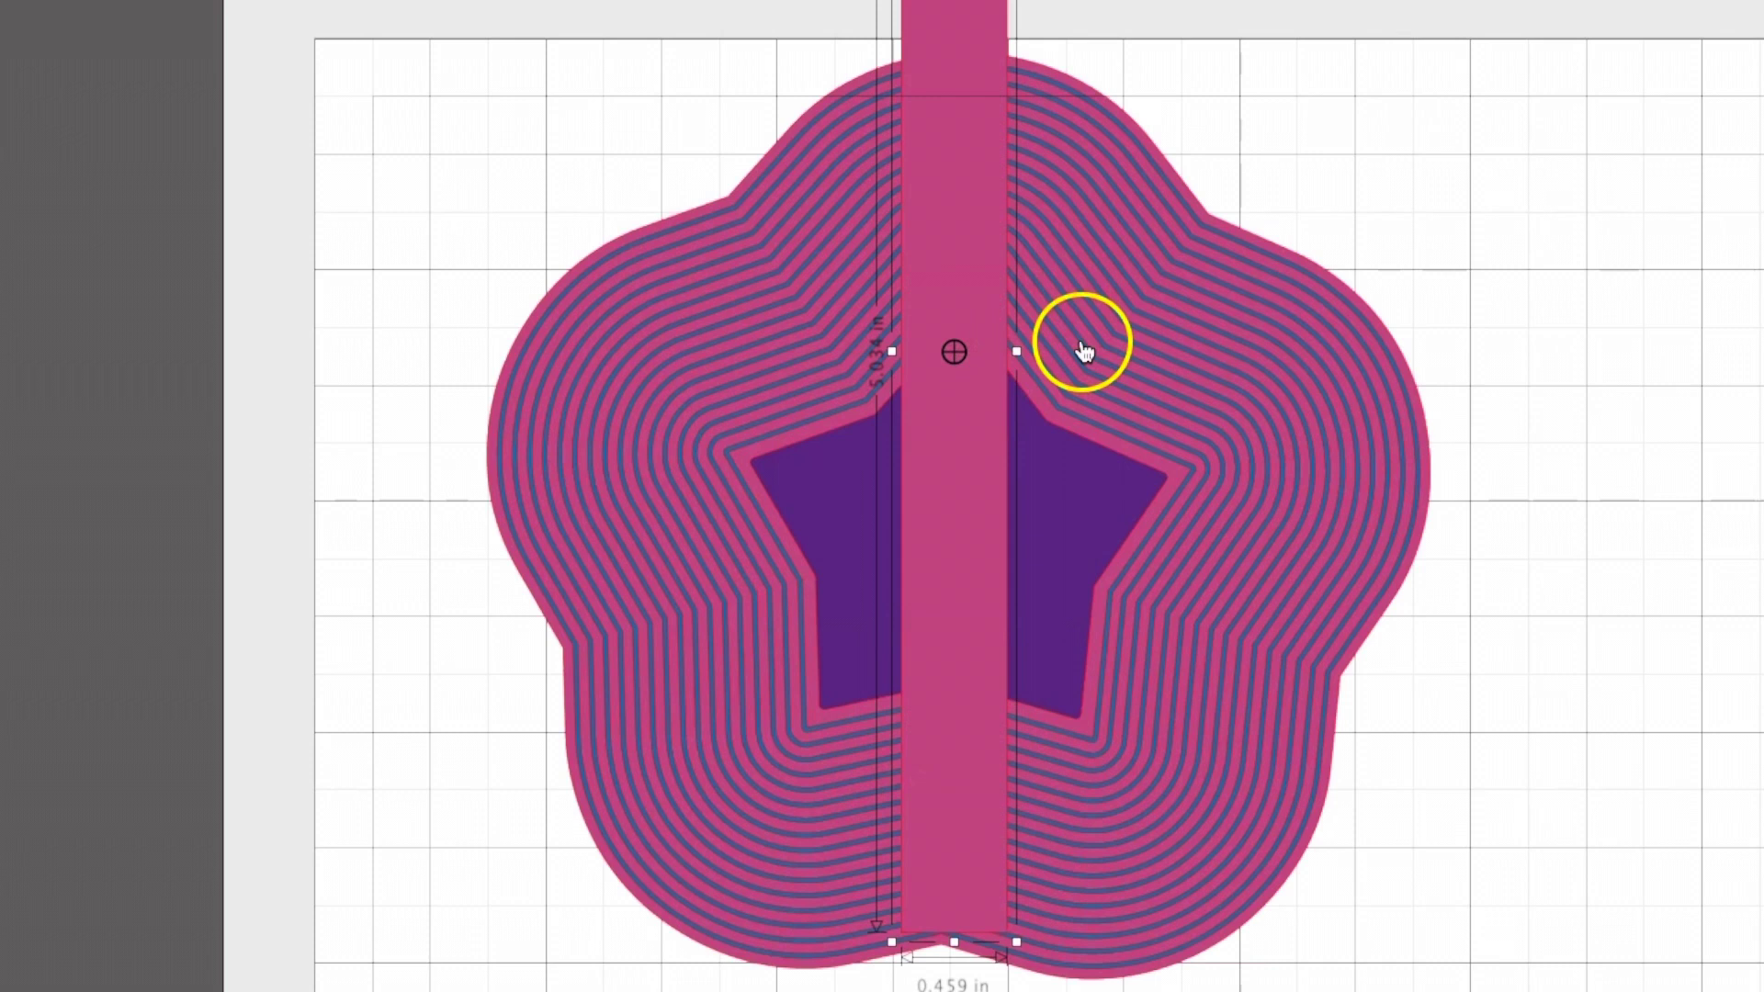
pyautogui.moveTo(1015, 351); pyautogui.dragTo(998, 354)
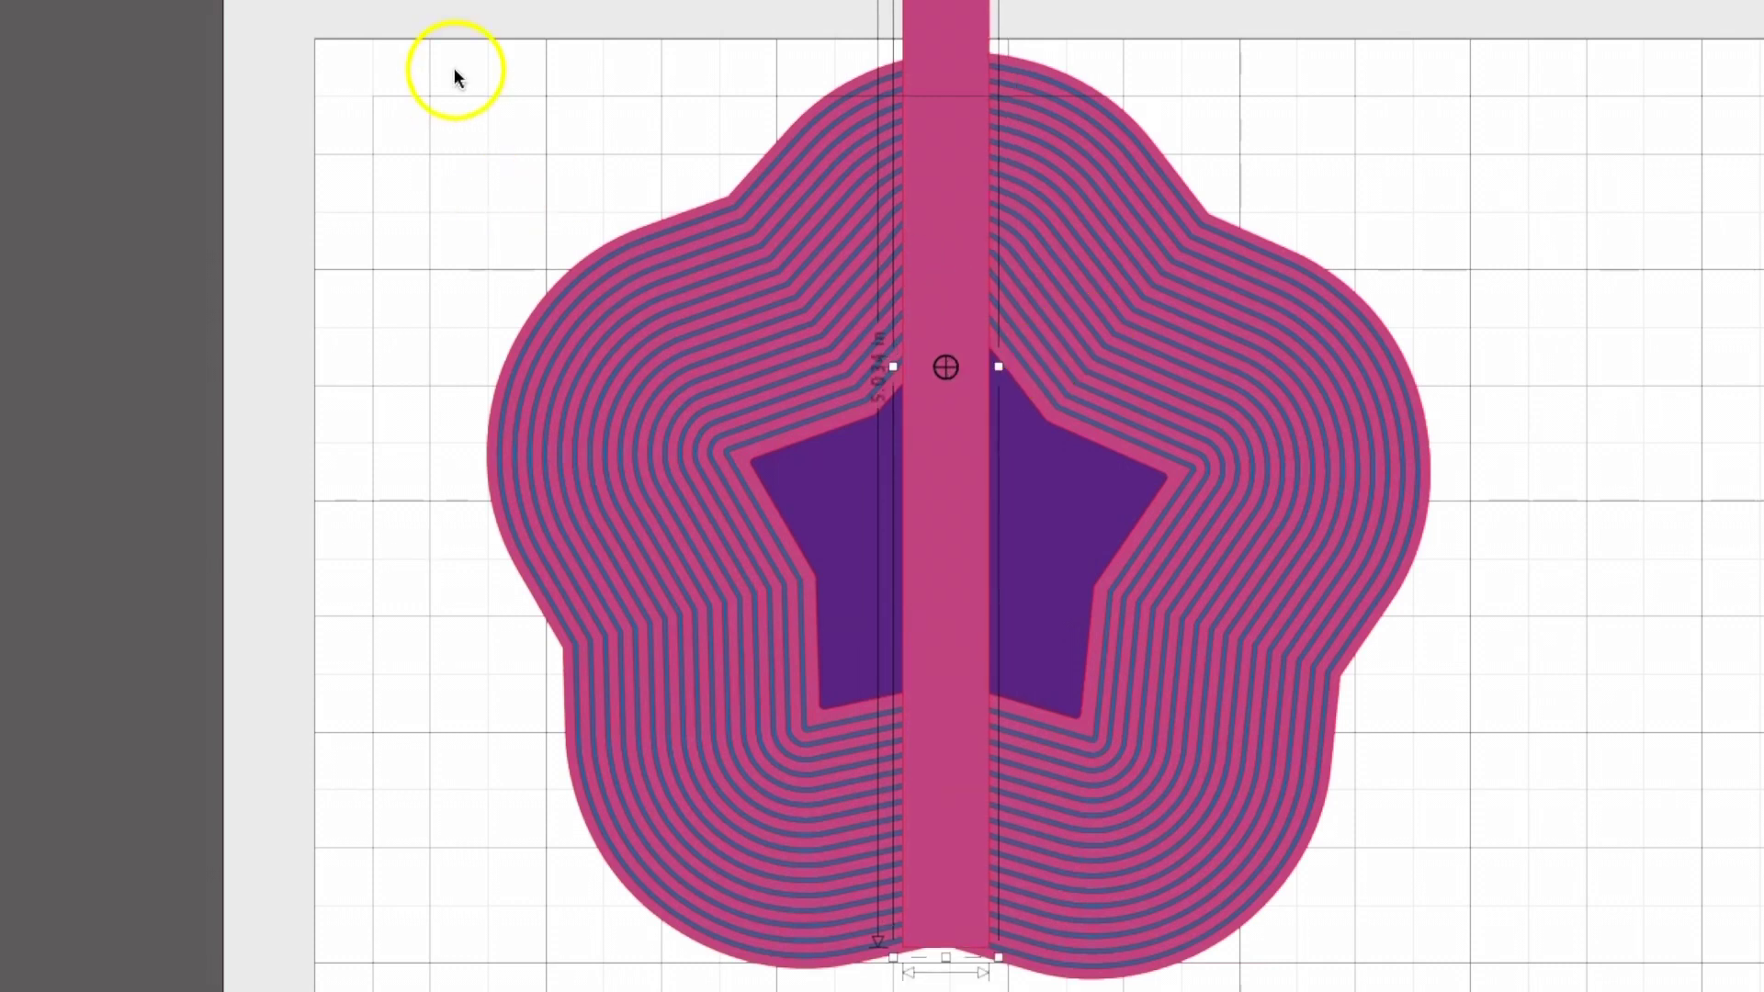
pyautogui.click(365, 28)
# Step: Select every object on the canvas with Ctrl+A
pyautogui.hotkey('ctrl', 'a')
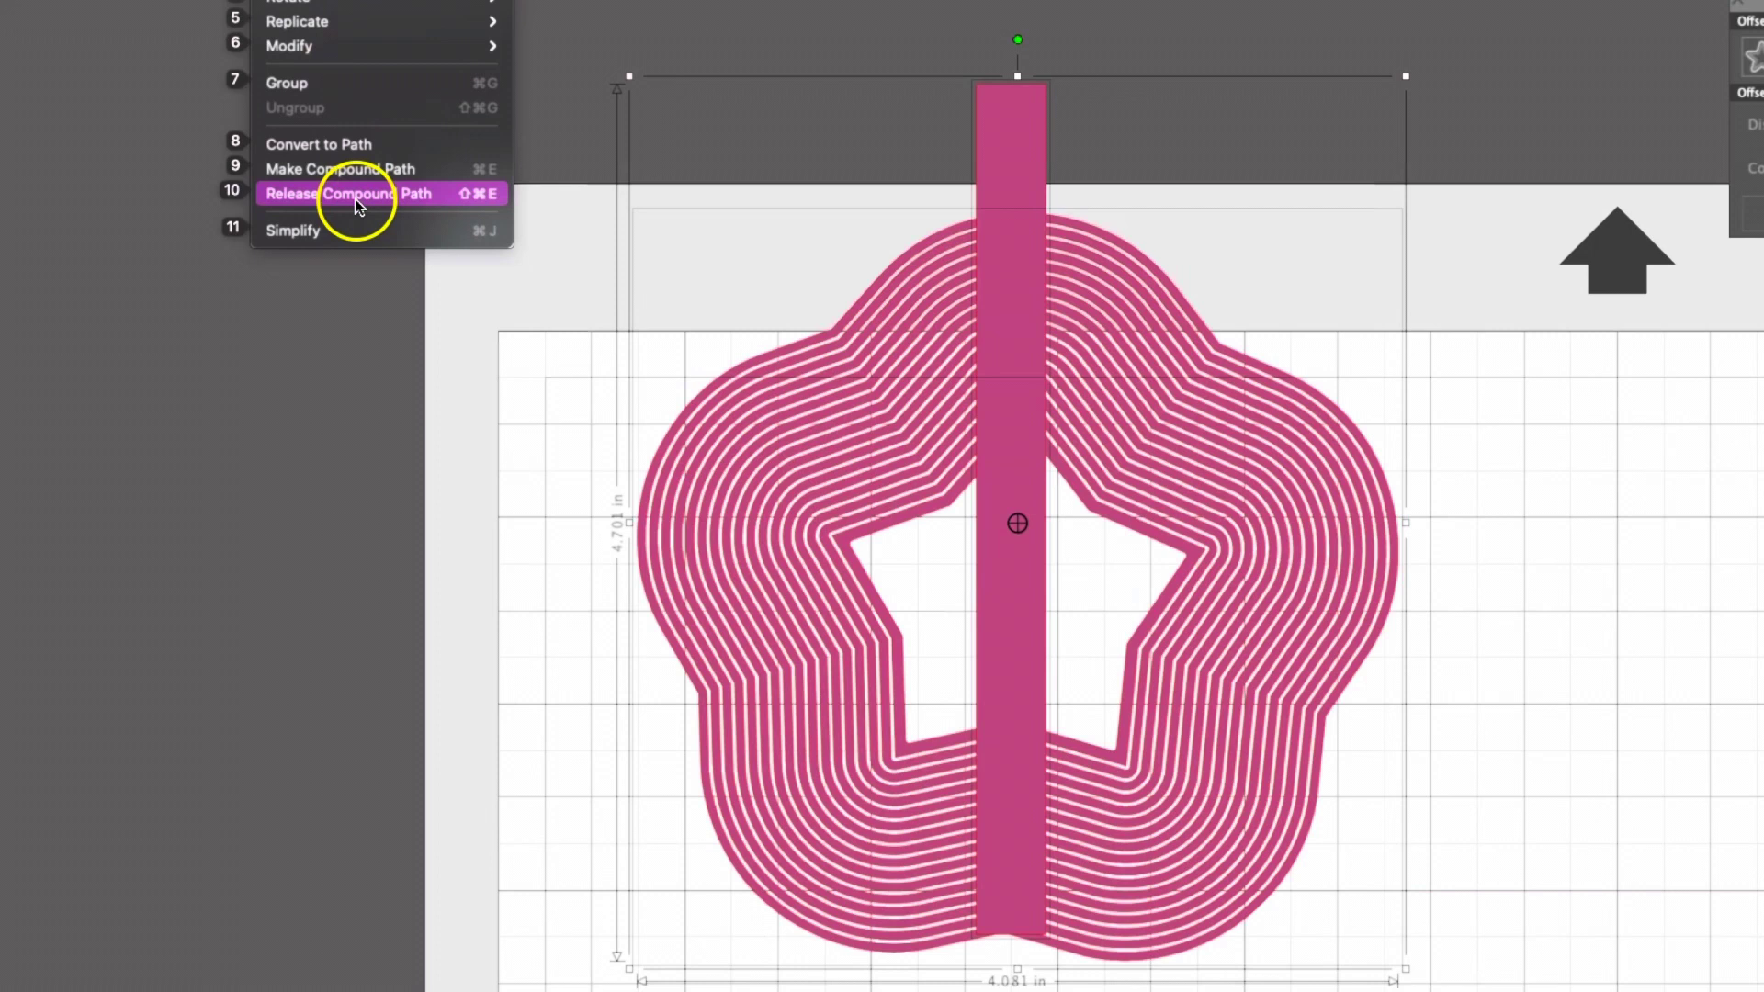
pyautogui.moveTo(323, 5)
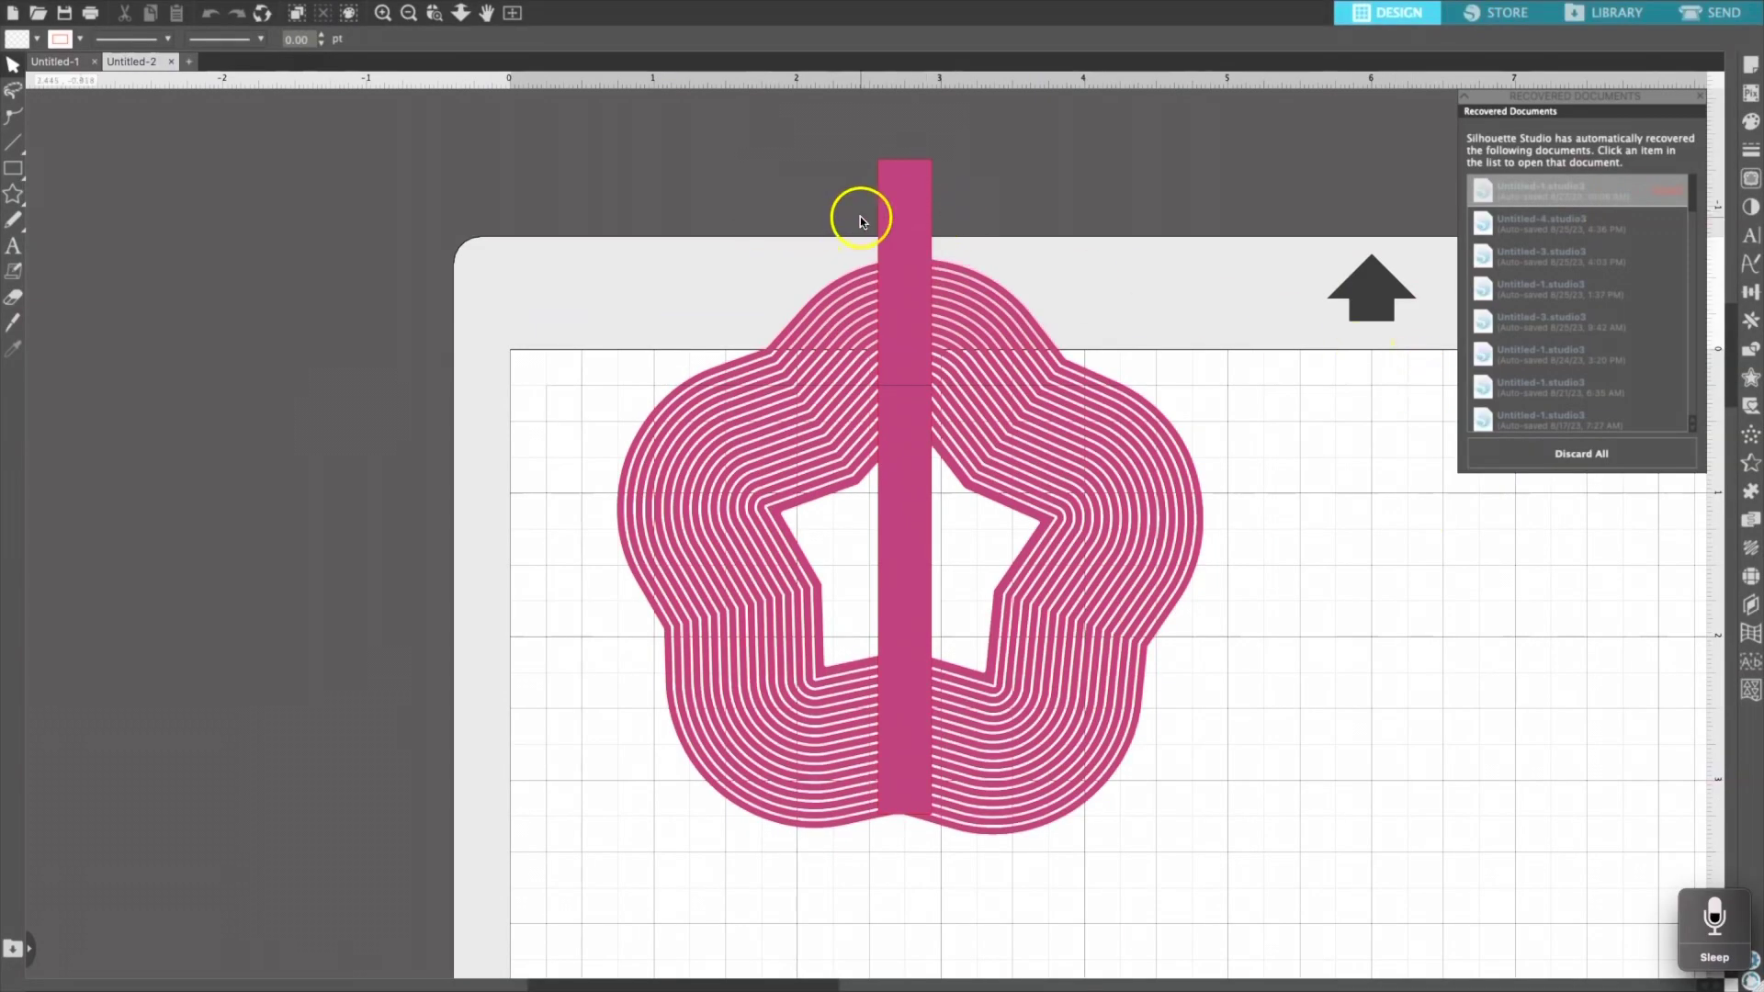
# Step: Undo the bar's accidental move and slim it to about 0.141 in wide
pyautogui.moveTo(900, 211)
pyautogui.mouseDown()
pyautogui.moveTo(763, 249)
pyautogui.moveTo(873, 221)
pyautogui.mouseUp()
pyautogui.click(846, 212)
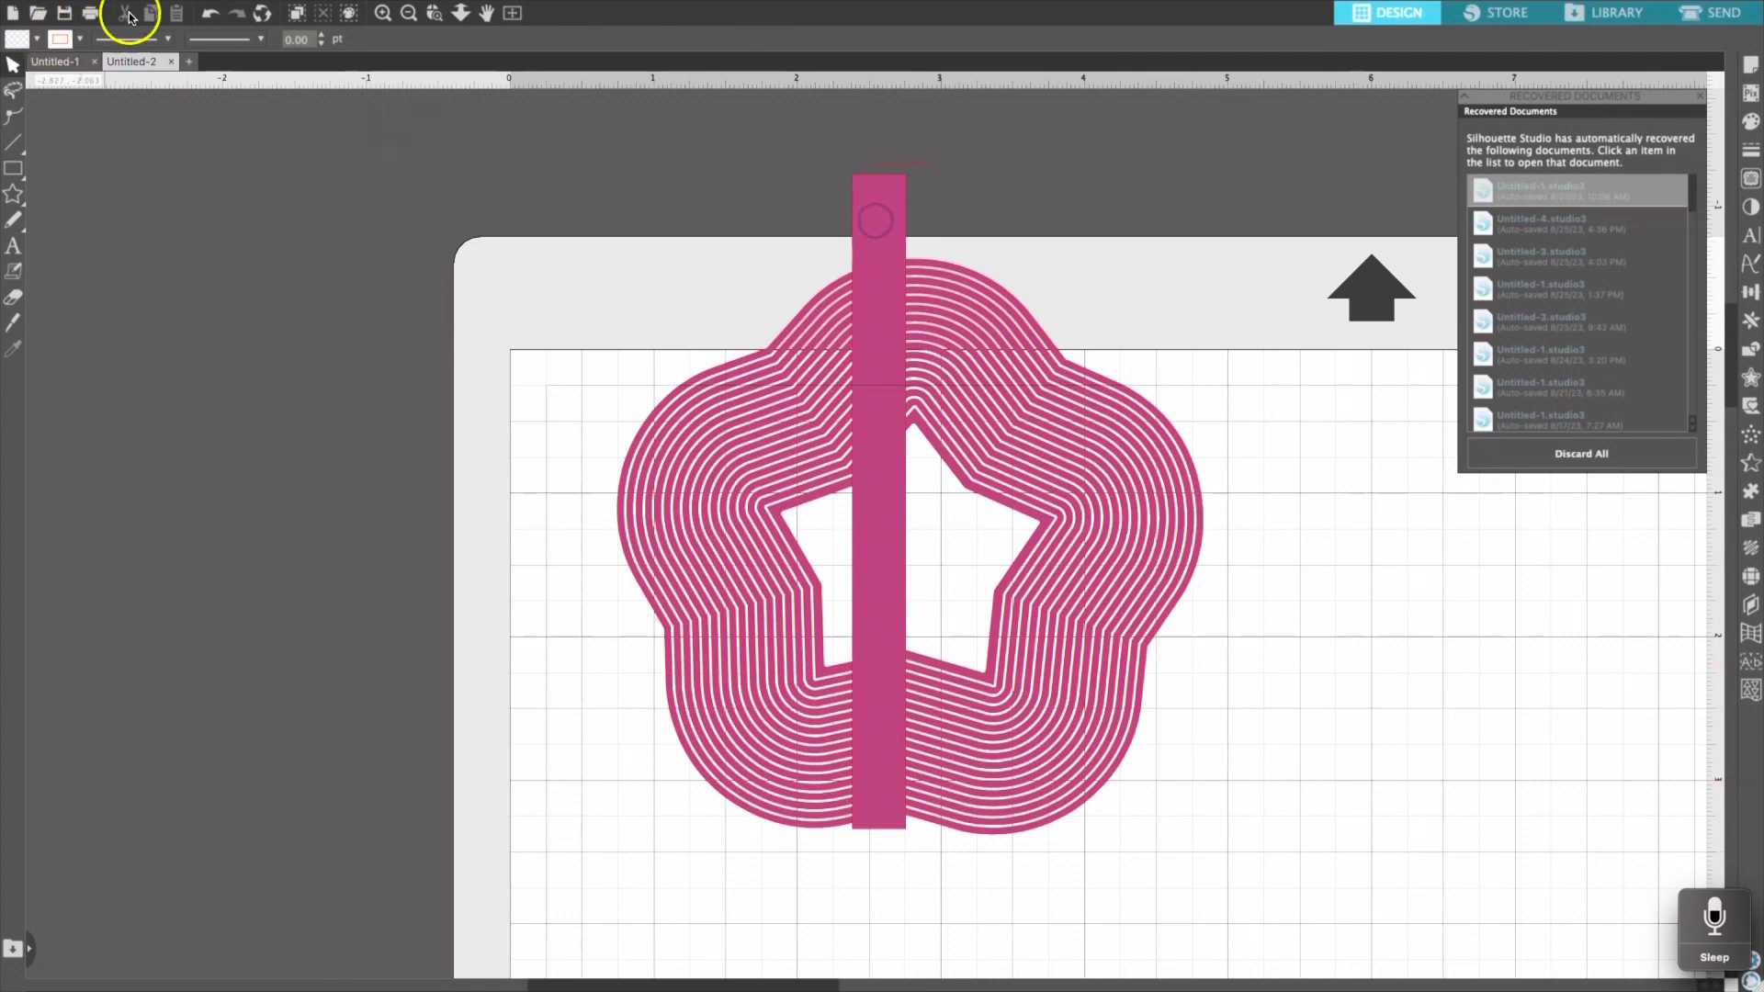
pyautogui.click(210, 17)
pyautogui.click(884, 507)
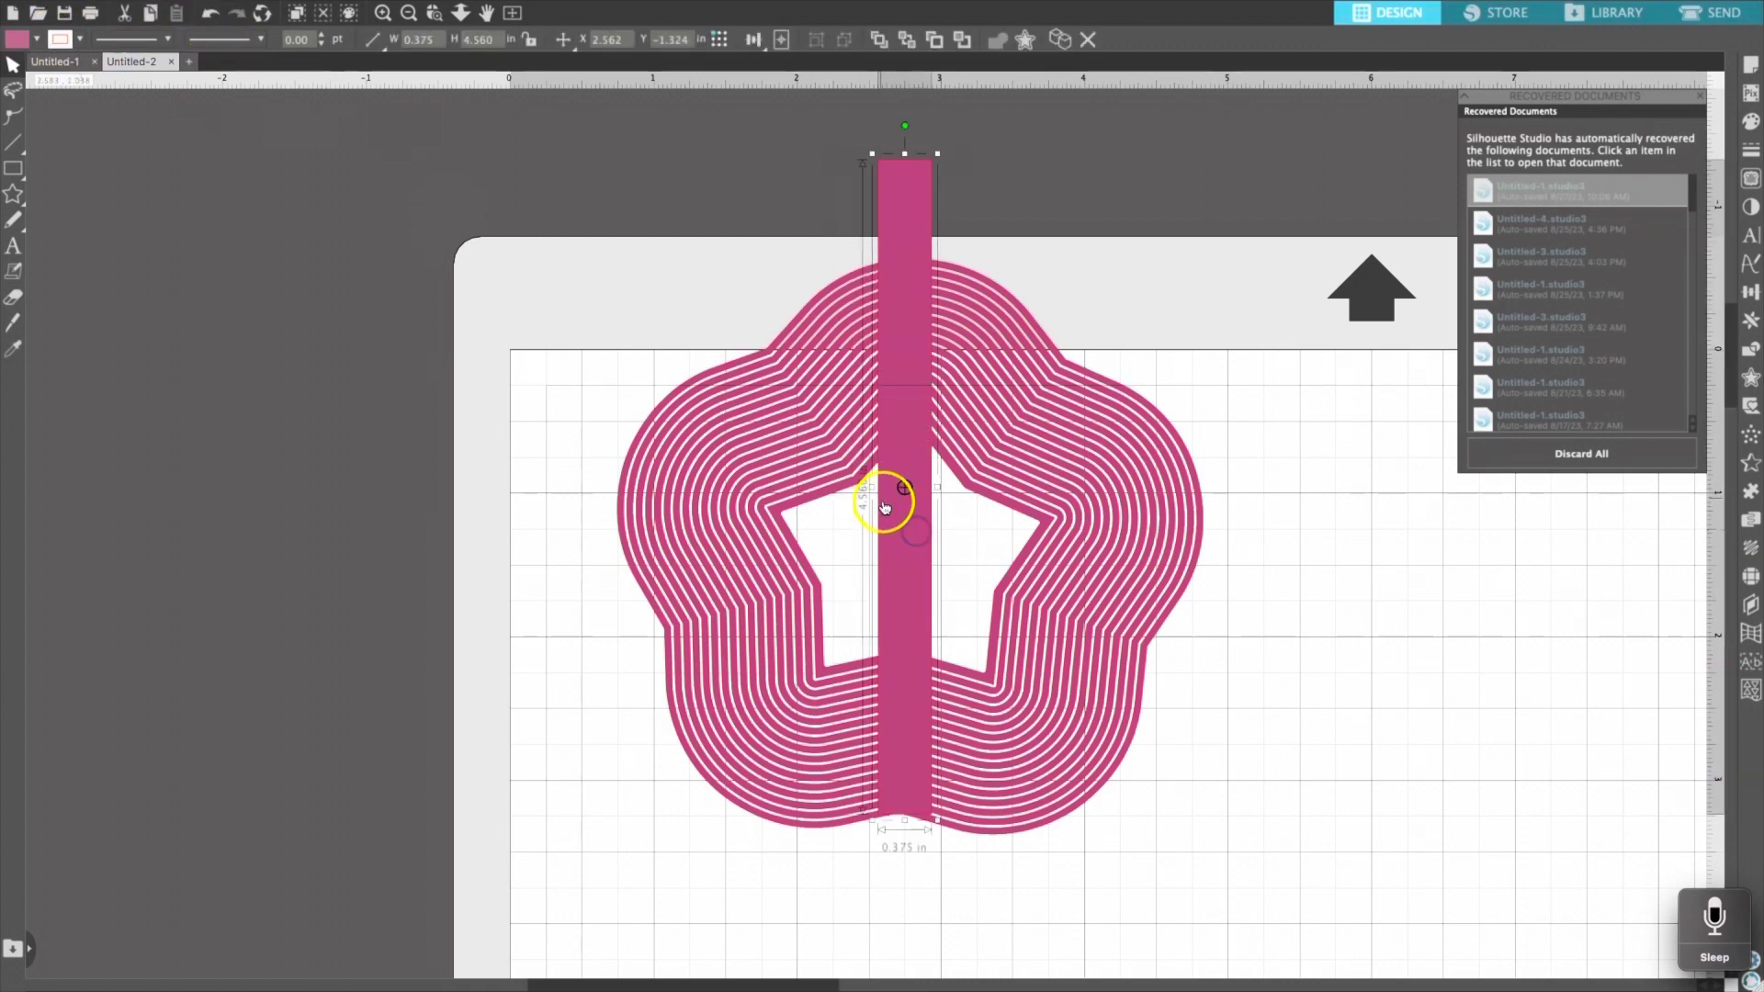
pyautogui.moveTo(875, 492); pyautogui.dragTo(911, 508)
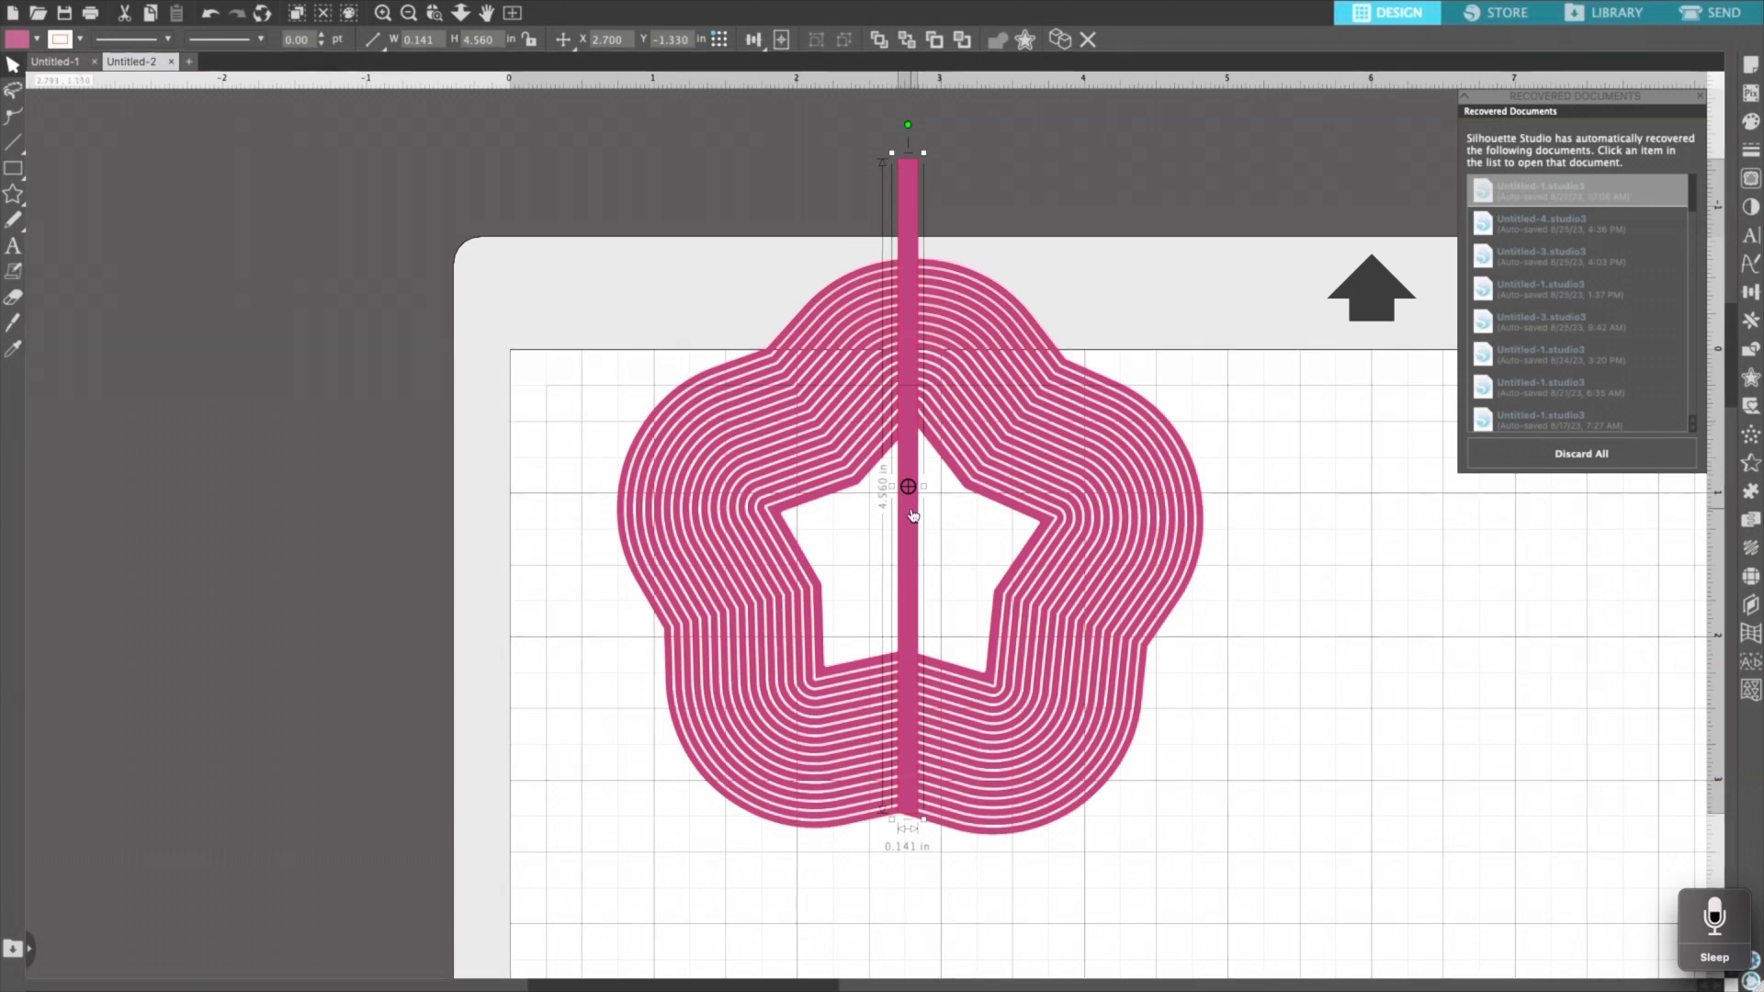
pyautogui.click(1550, 620)
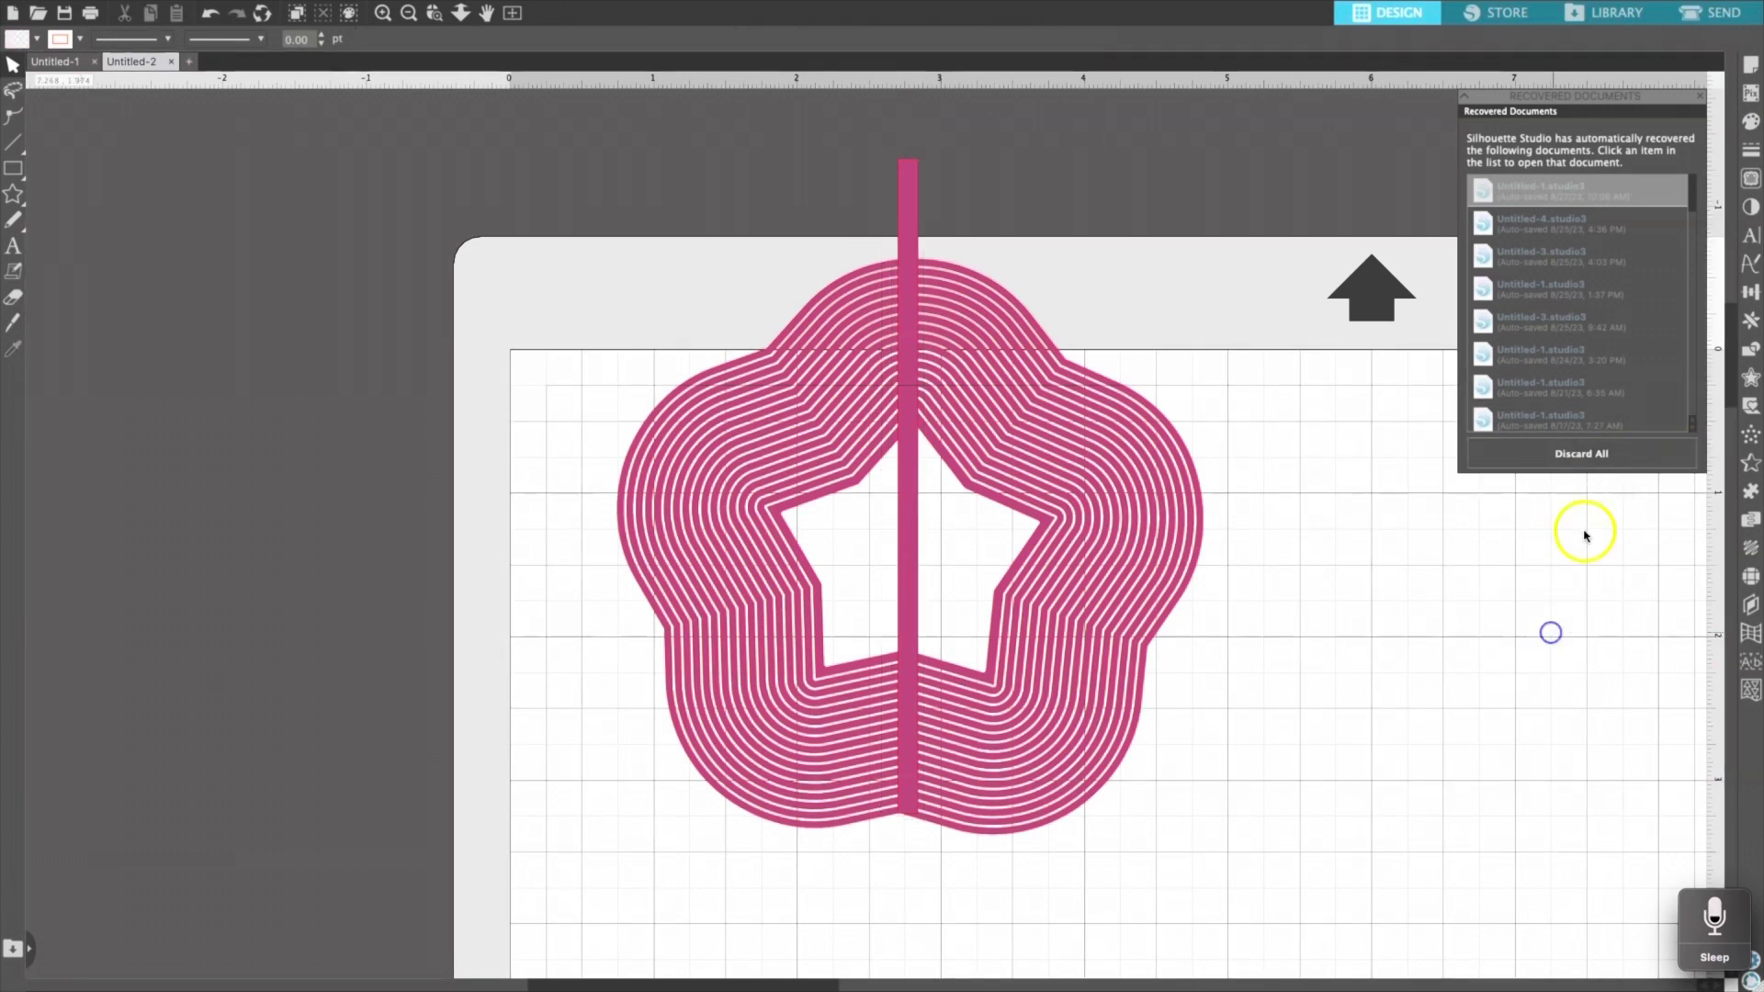
# Step: Close the Recovered Documents list, select the rings and bar, and weld them
pyautogui.click(1702, 95)
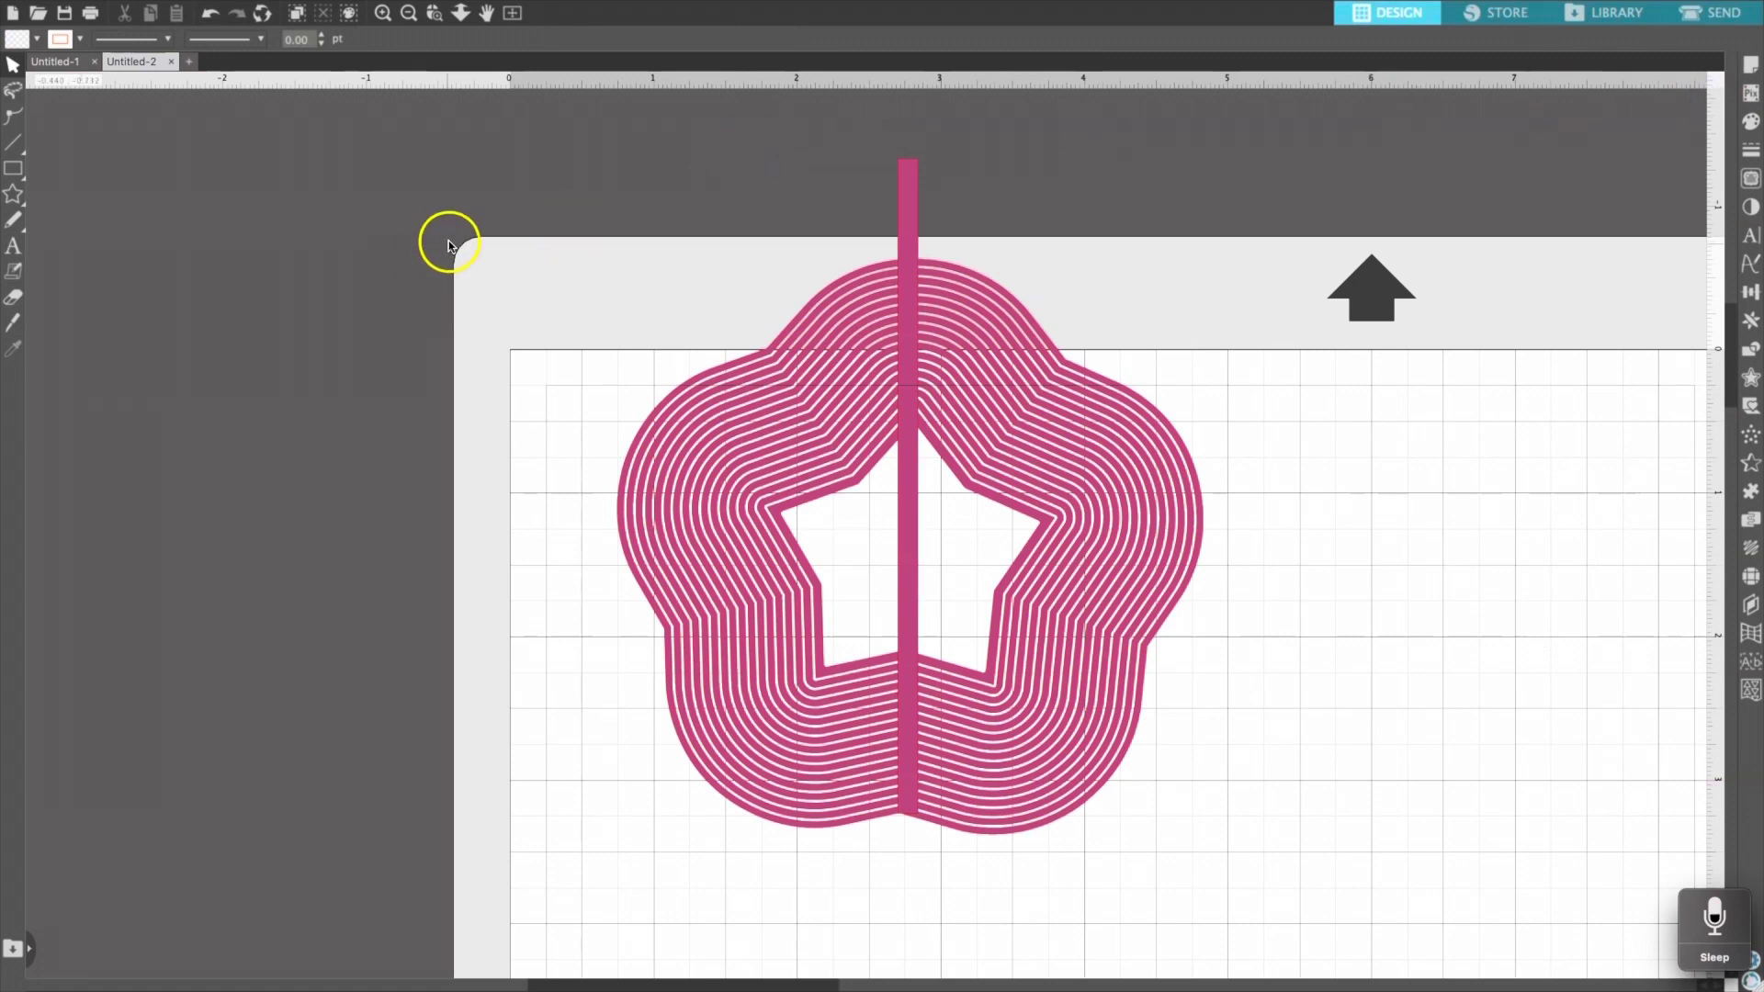
pyautogui.moveTo(461, 427); pyautogui.dragTo(1253, 223)
pyautogui.click(630, 500)
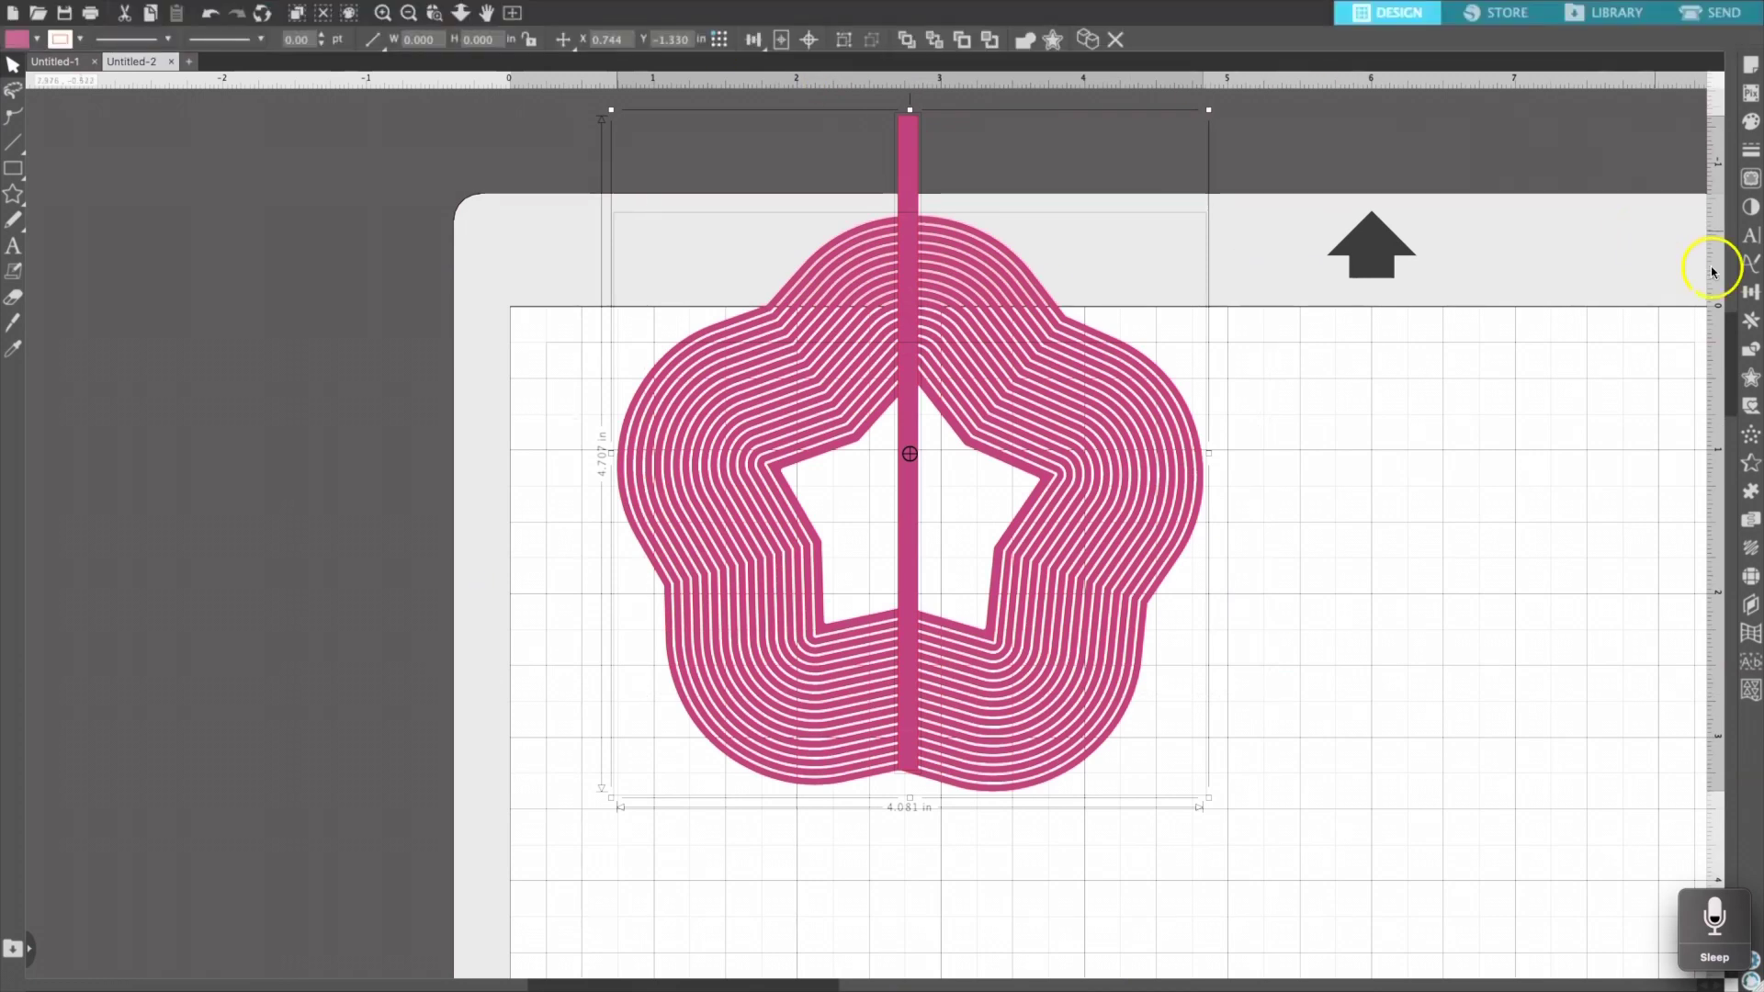
pyautogui.click(1750, 322)
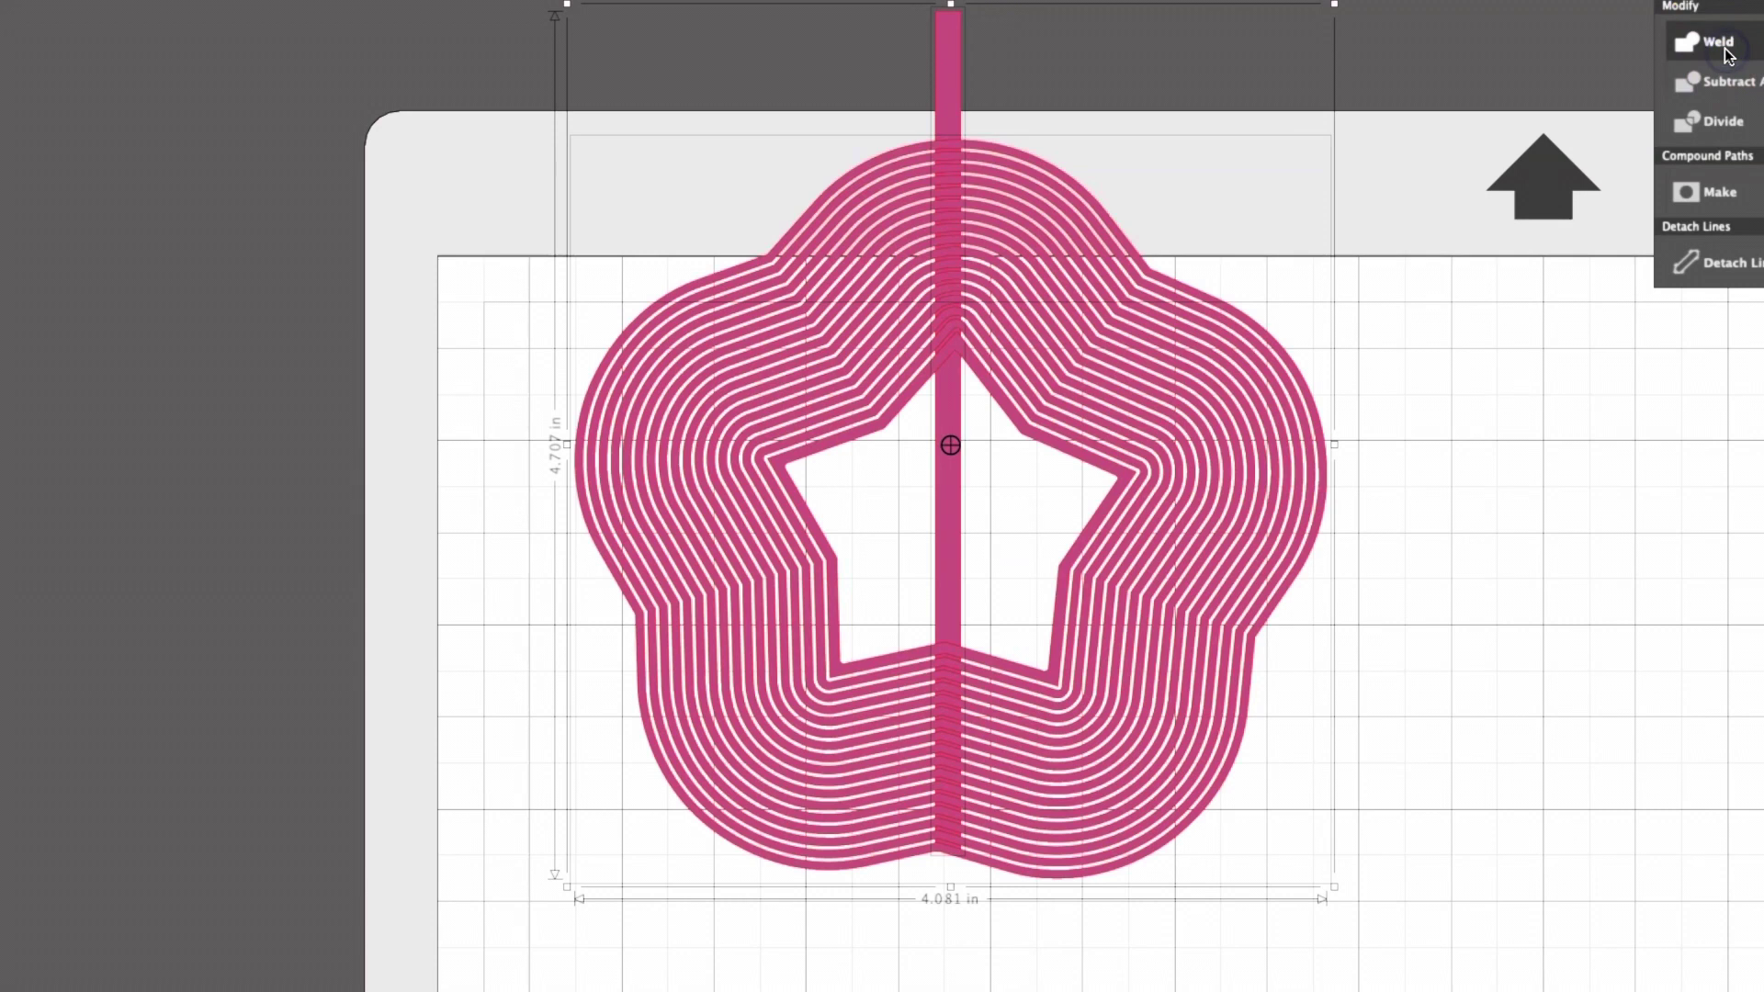
pyautogui.click(1725, 55)
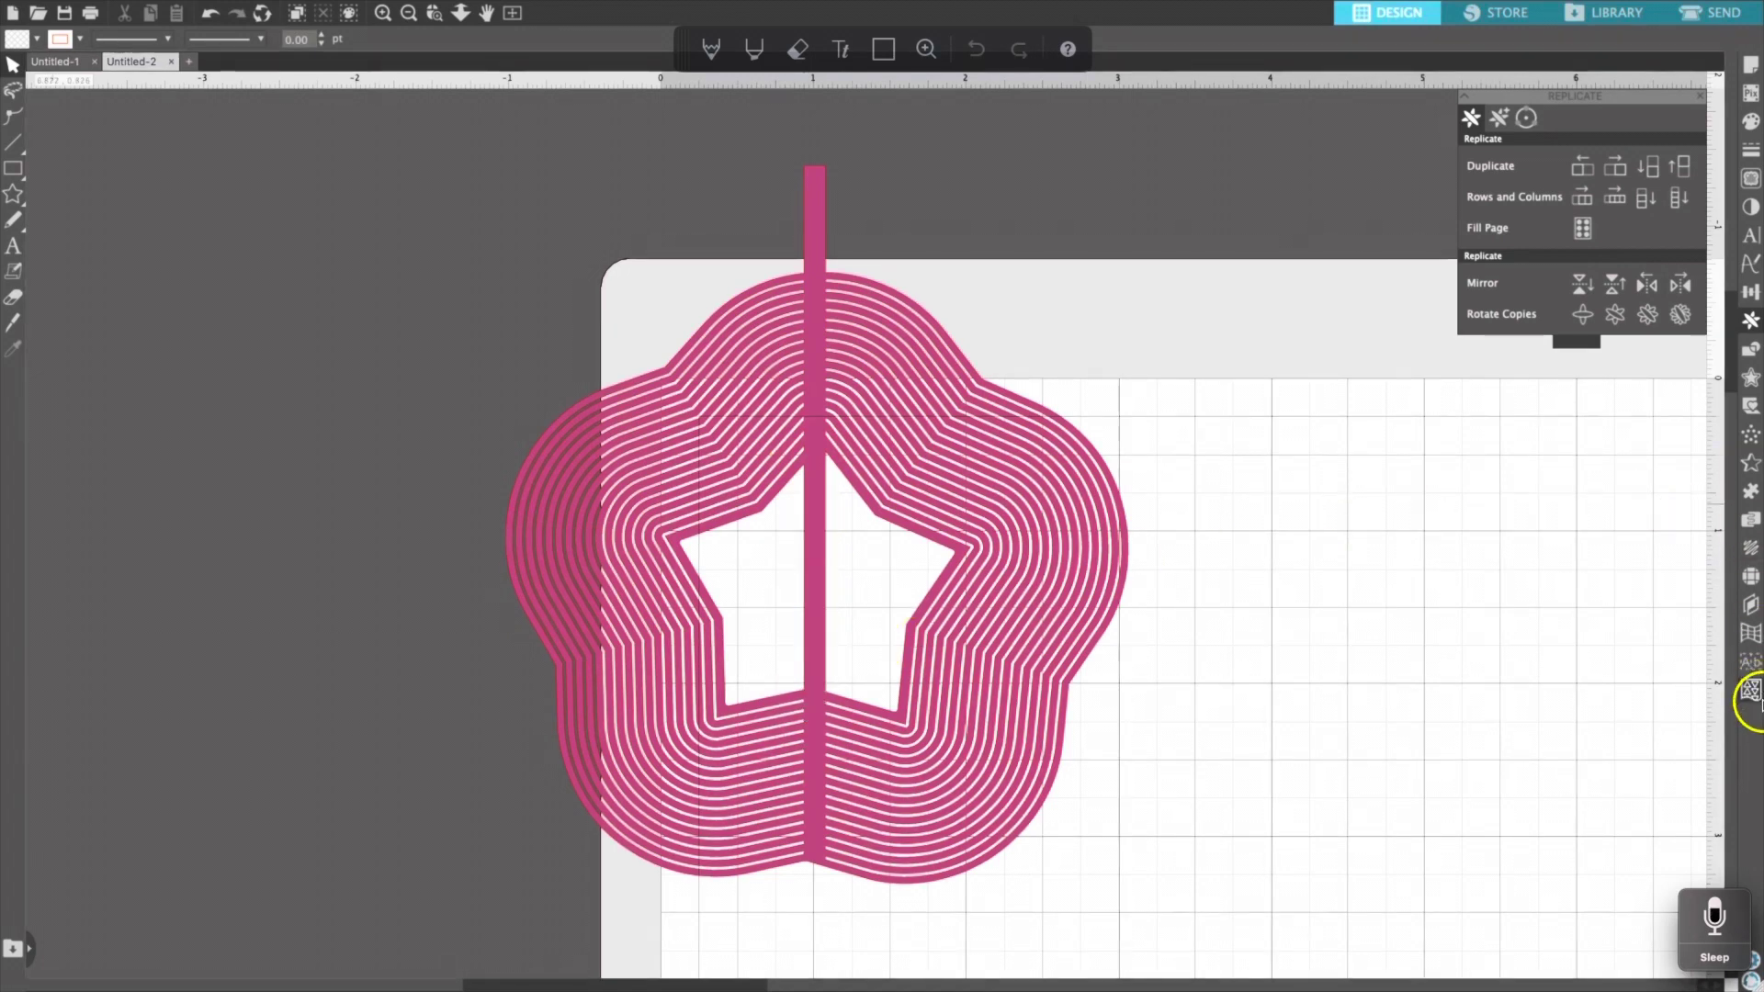
# Step: Erase a cut across the bar at the star's bottom notch
pyautogui.click(1750, 349)
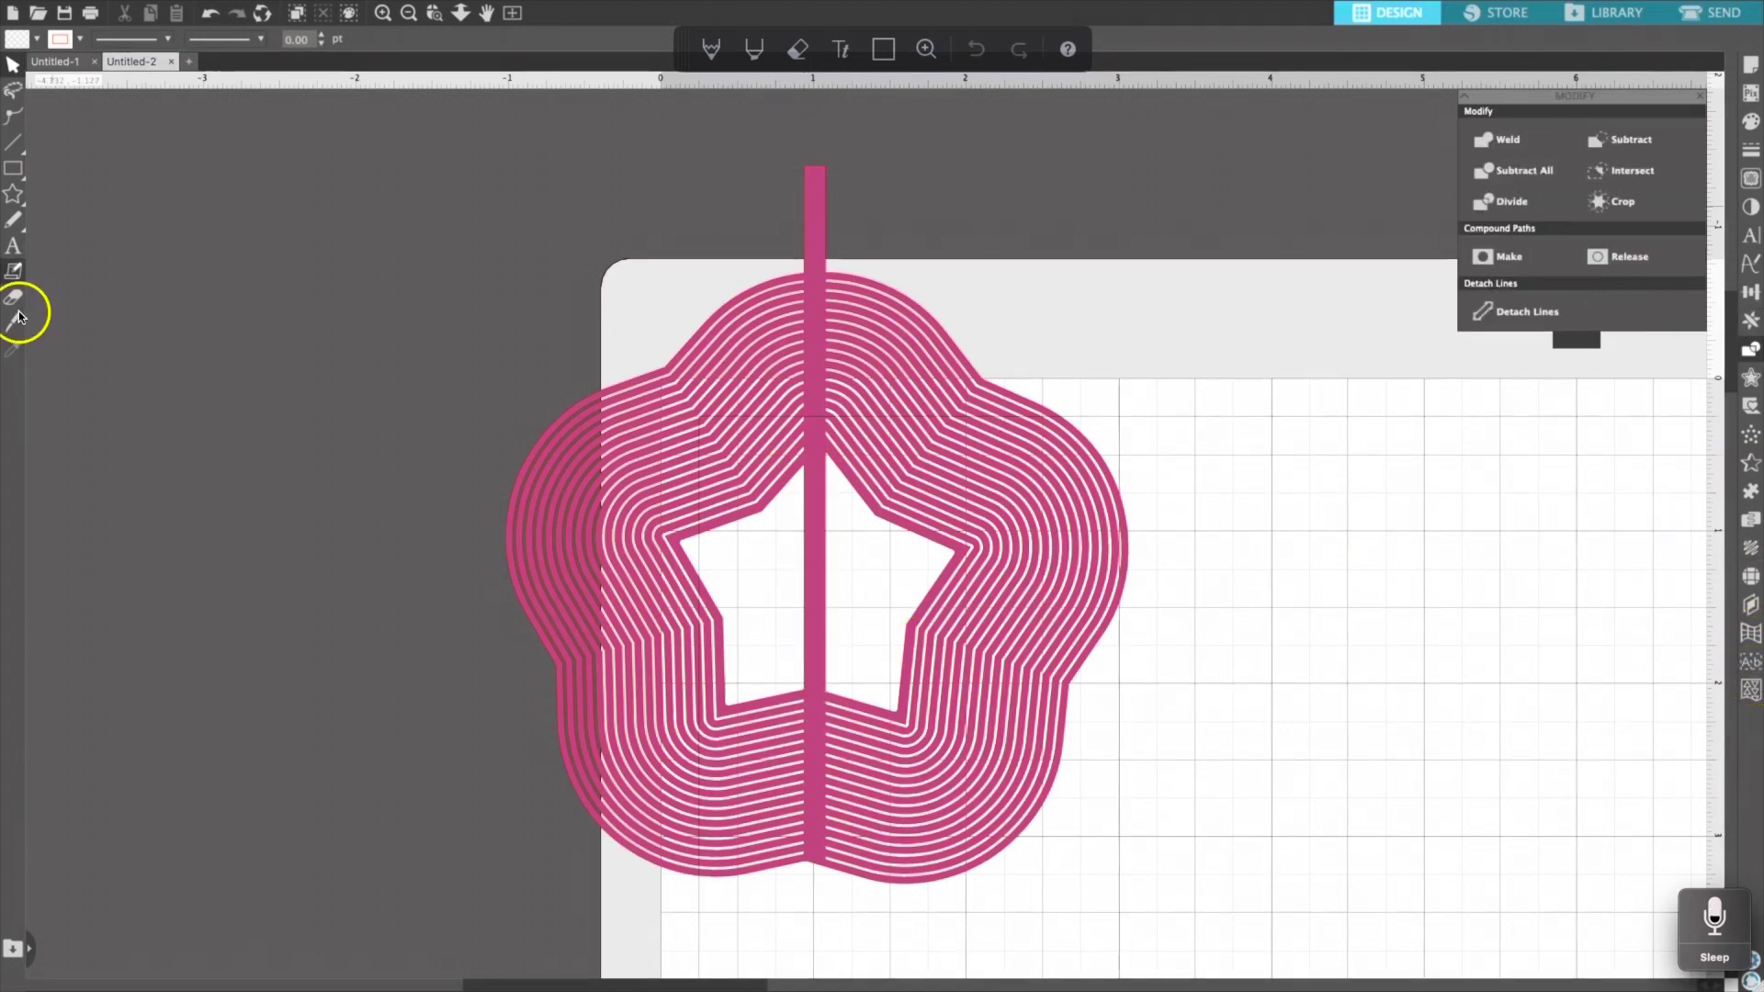
pyautogui.click(13, 321)
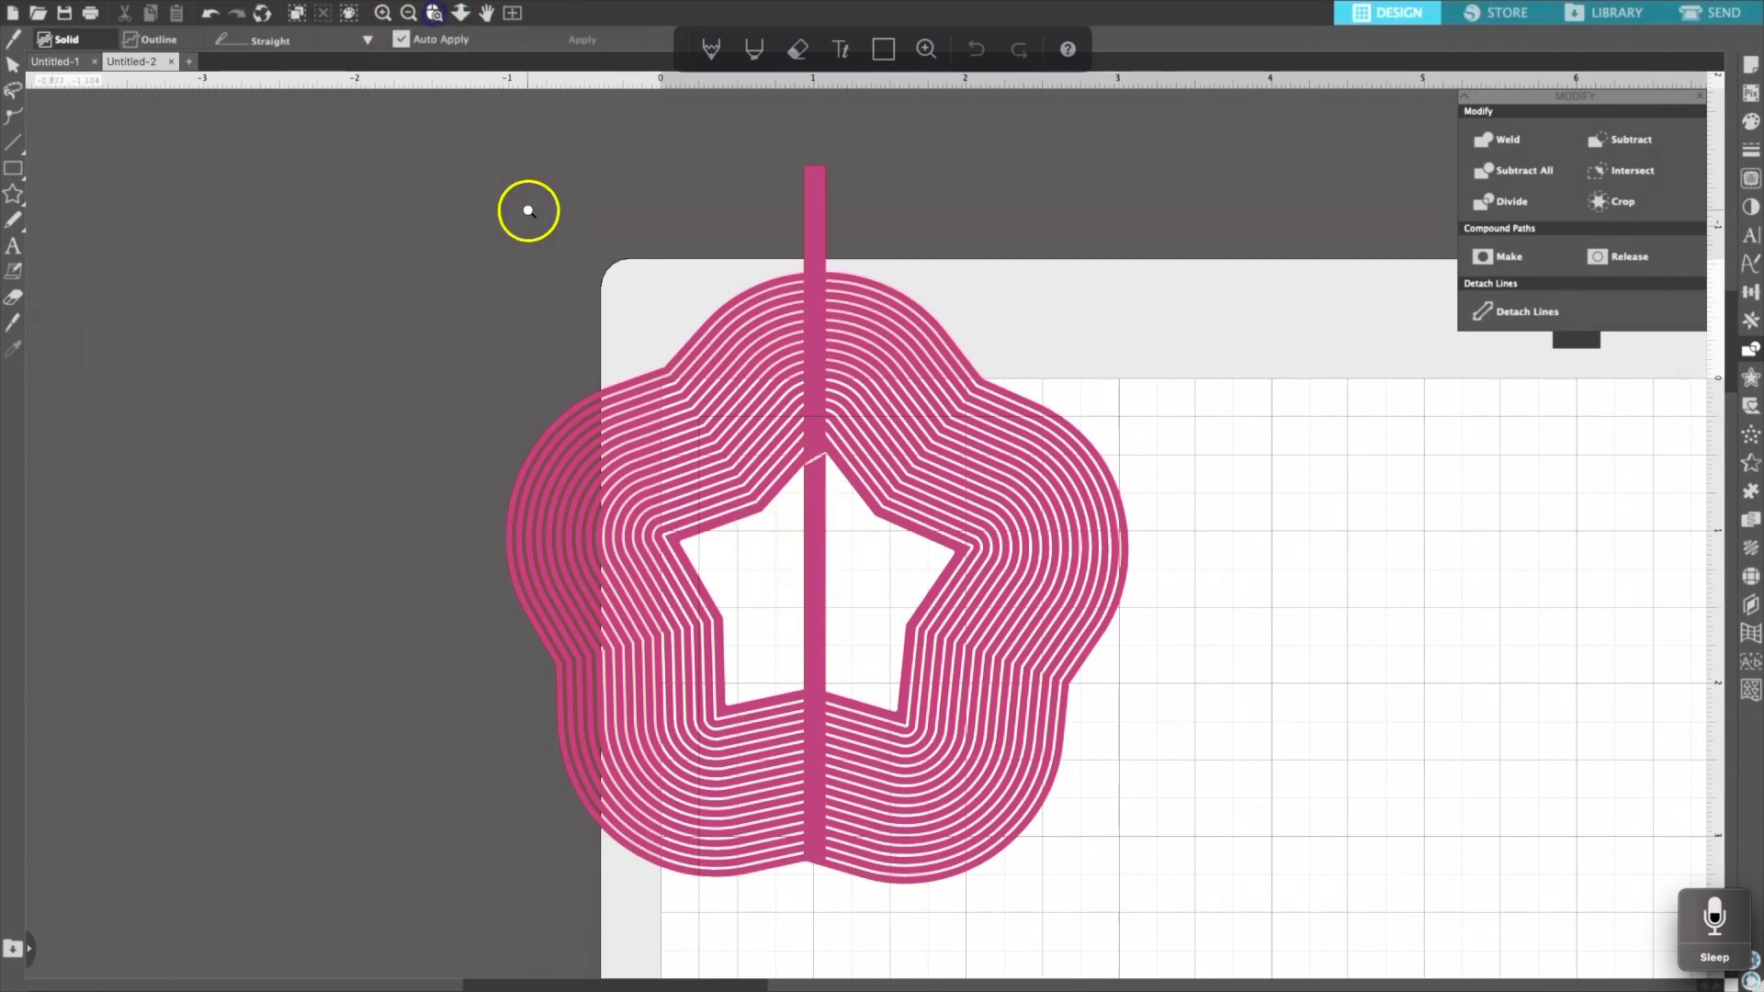
pyautogui.scroll(5, 827, 751)
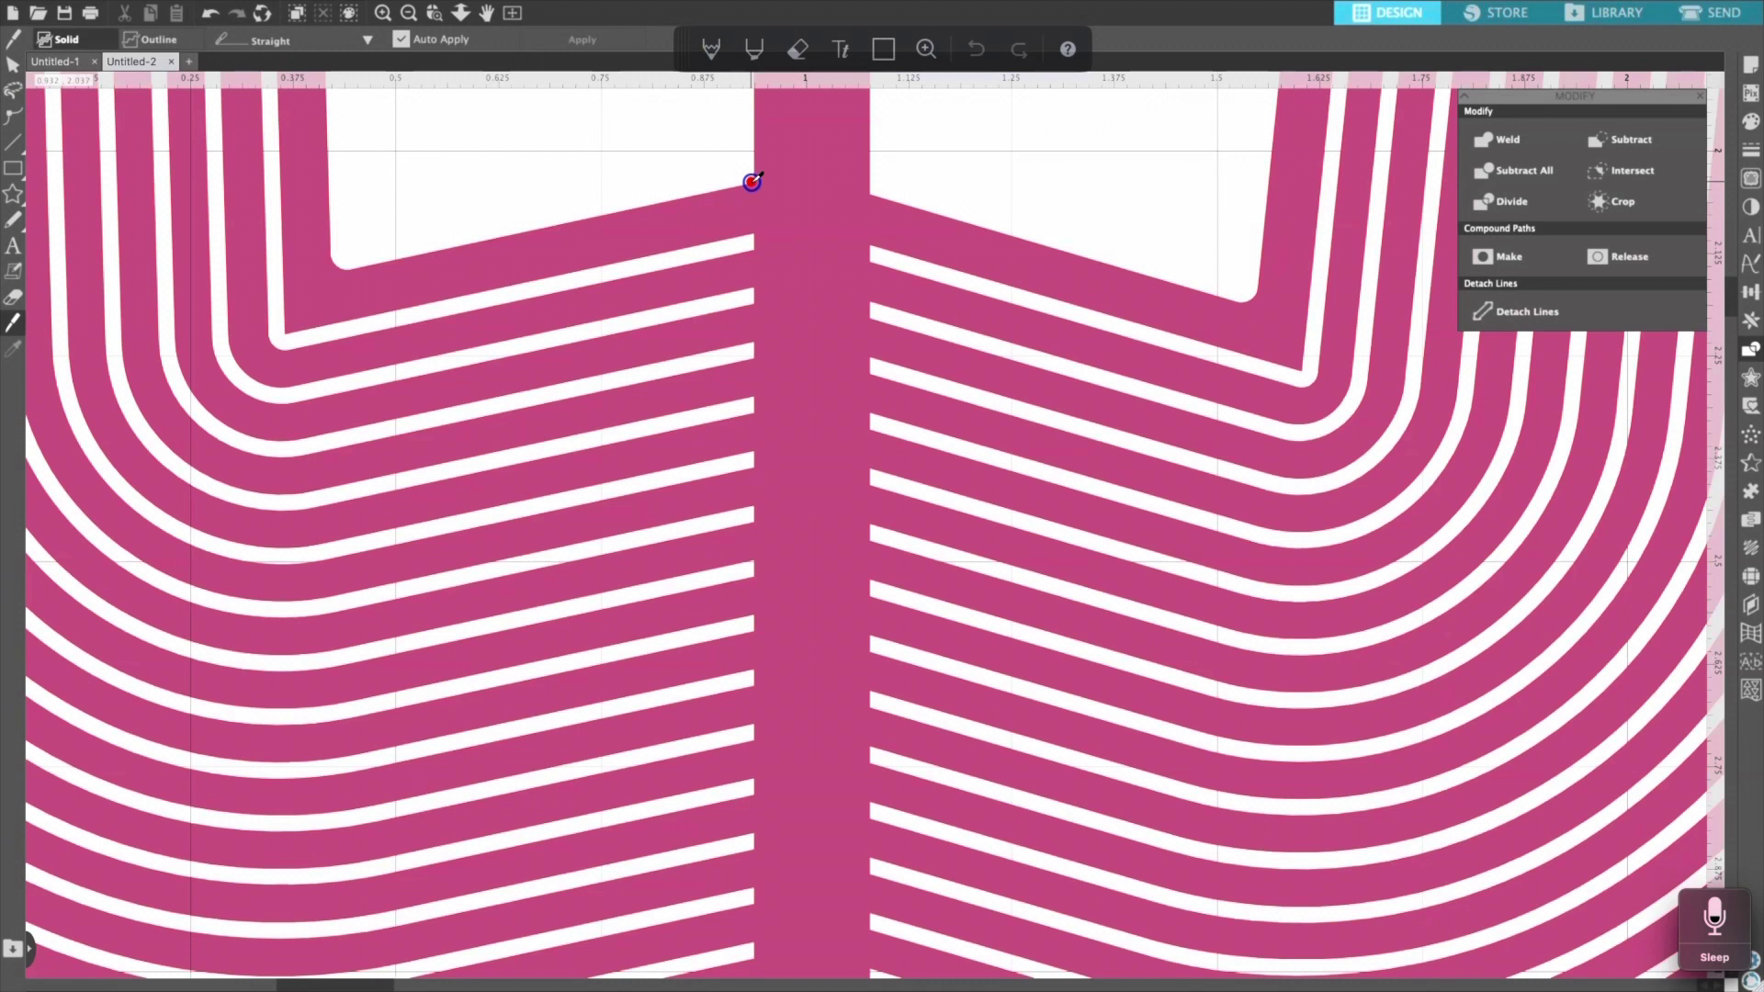
pyautogui.moveTo(752, 182); pyautogui.dragTo(881, 144)
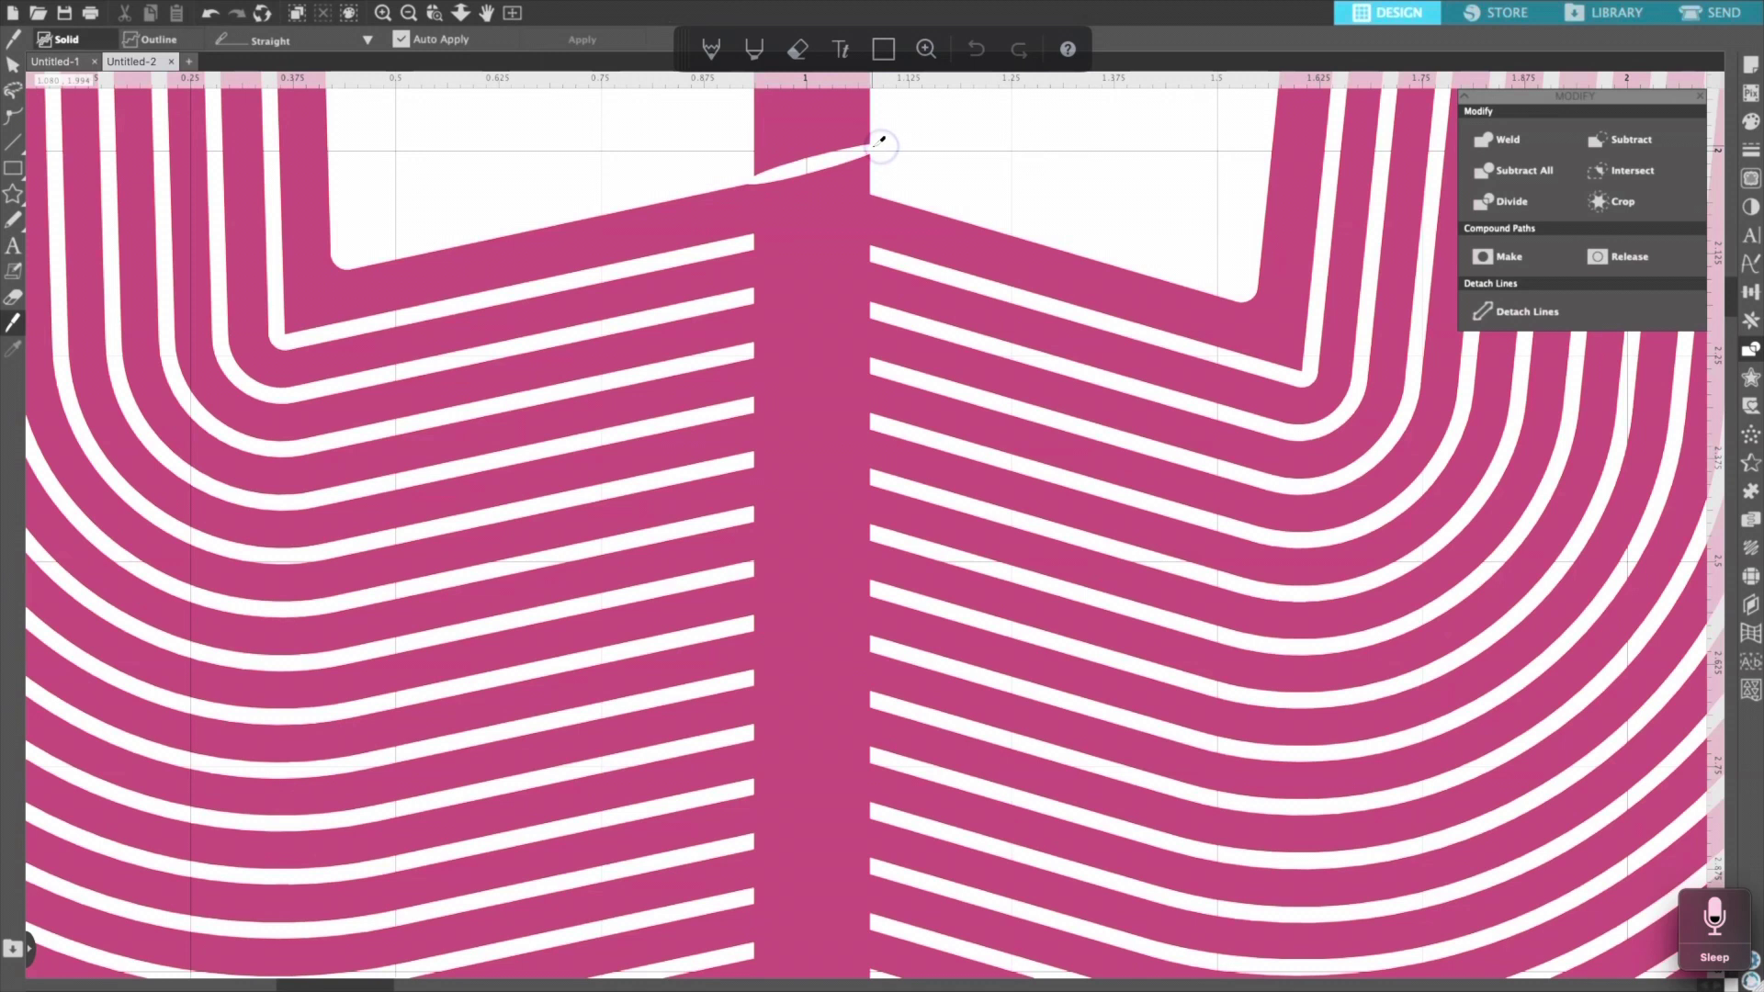
pyautogui.moveTo(868, 191)
pyautogui.mouseDown()
pyautogui.moveTo(752, 178)
pyautogui.moveTo(848, 191)
pyautogui.moveTo(757, 191)
pyautogui.mouseUp()
pyautogui.click(869, 192)
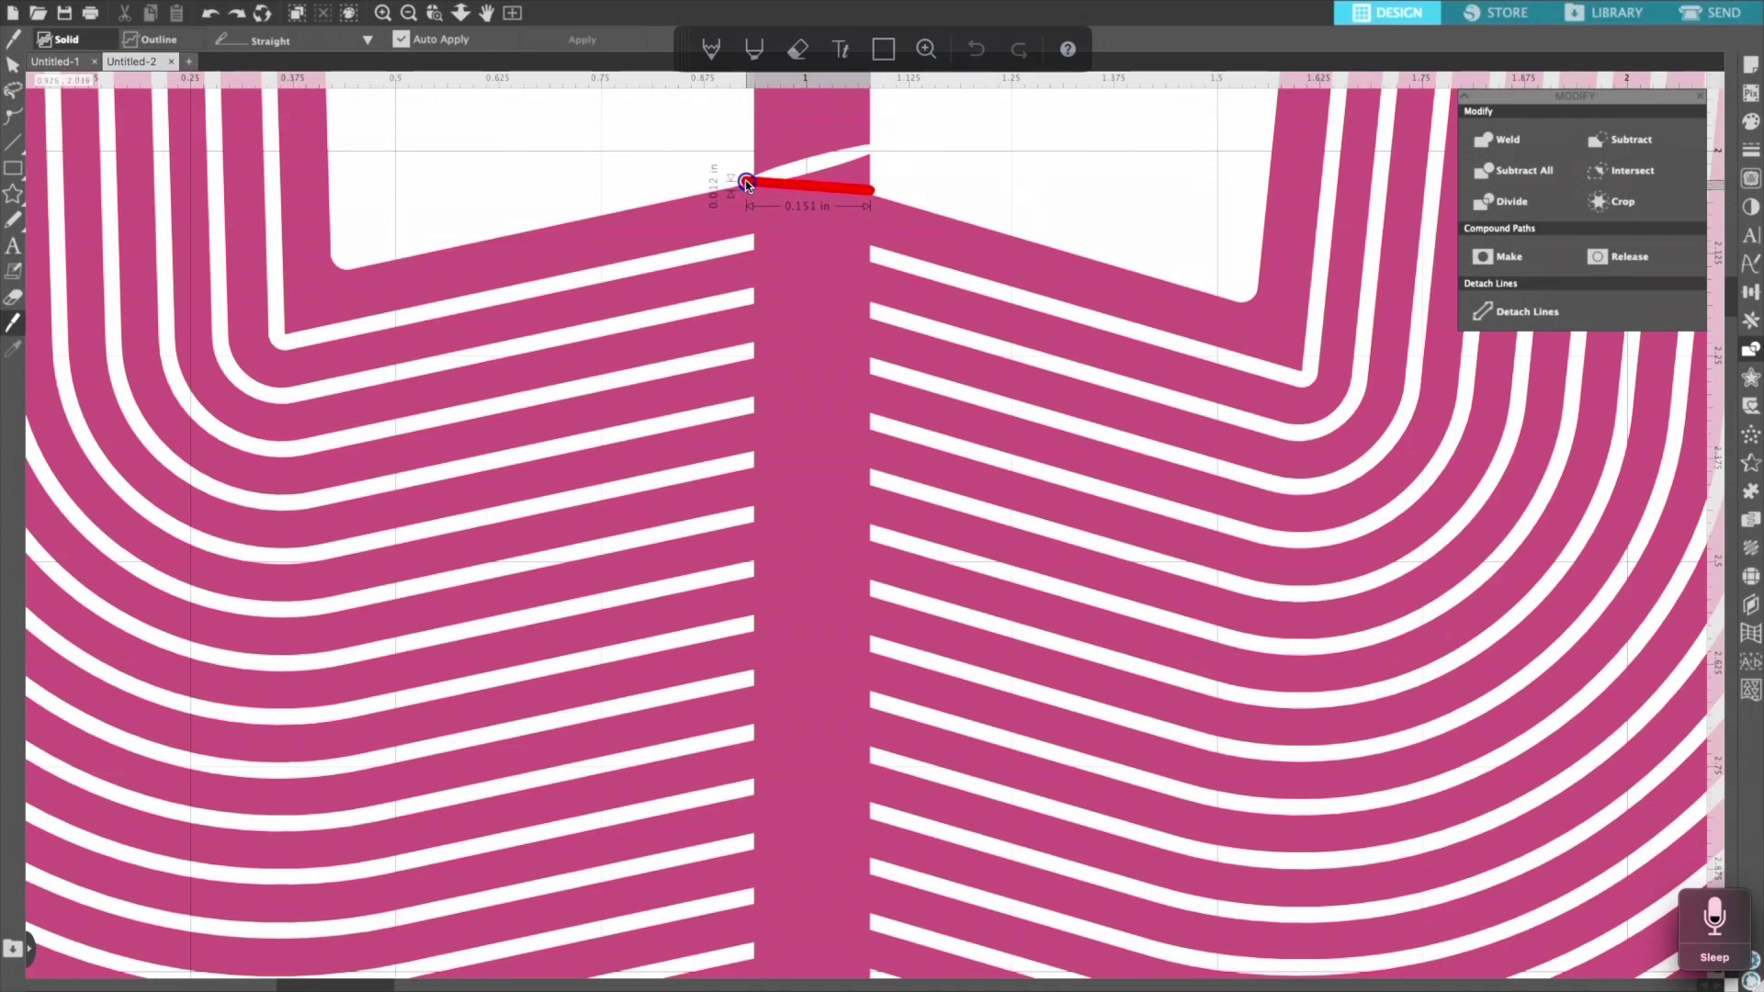
pyautogui.moveTo(746, 183); pyautogui.dragTo(746, 184)
# Step: Move the cut bar piece and triangular sliver aside, then shift the ringed star down-right
pyautogui.hotkey('ctrl', '1')
pyautogui.click(13, 64)
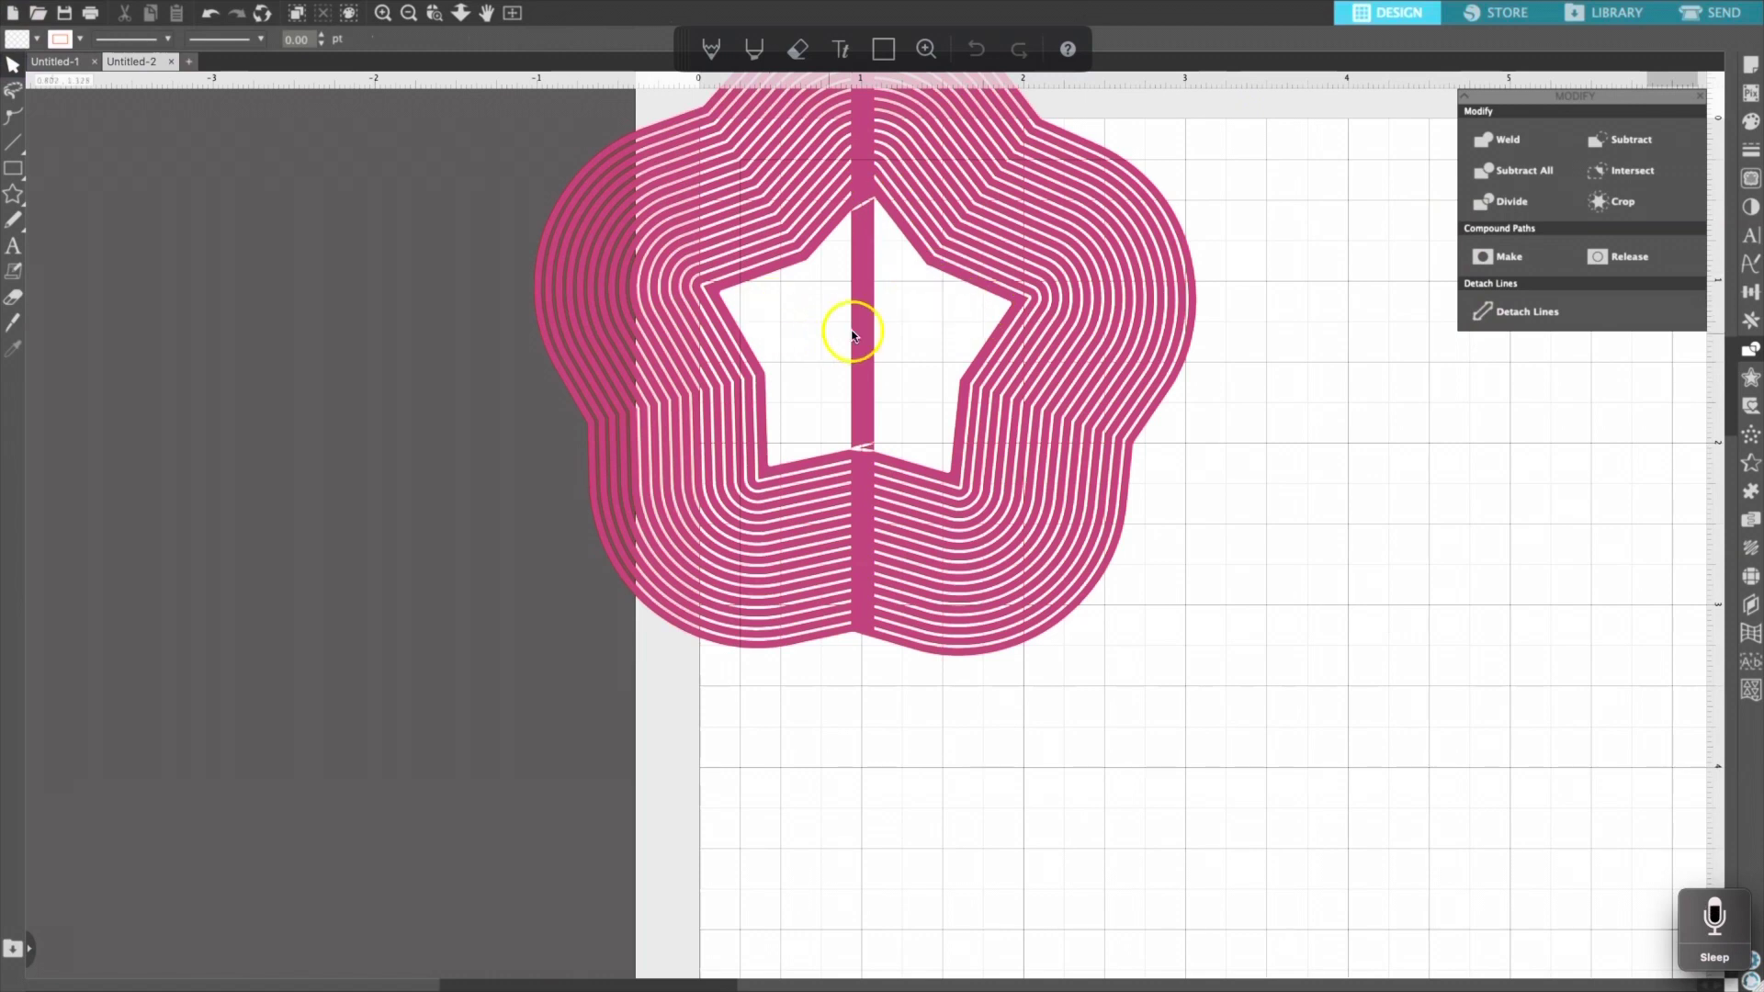
pyautogui.moveTo(859, 343); pyautogui.dragTo(1361, 501)
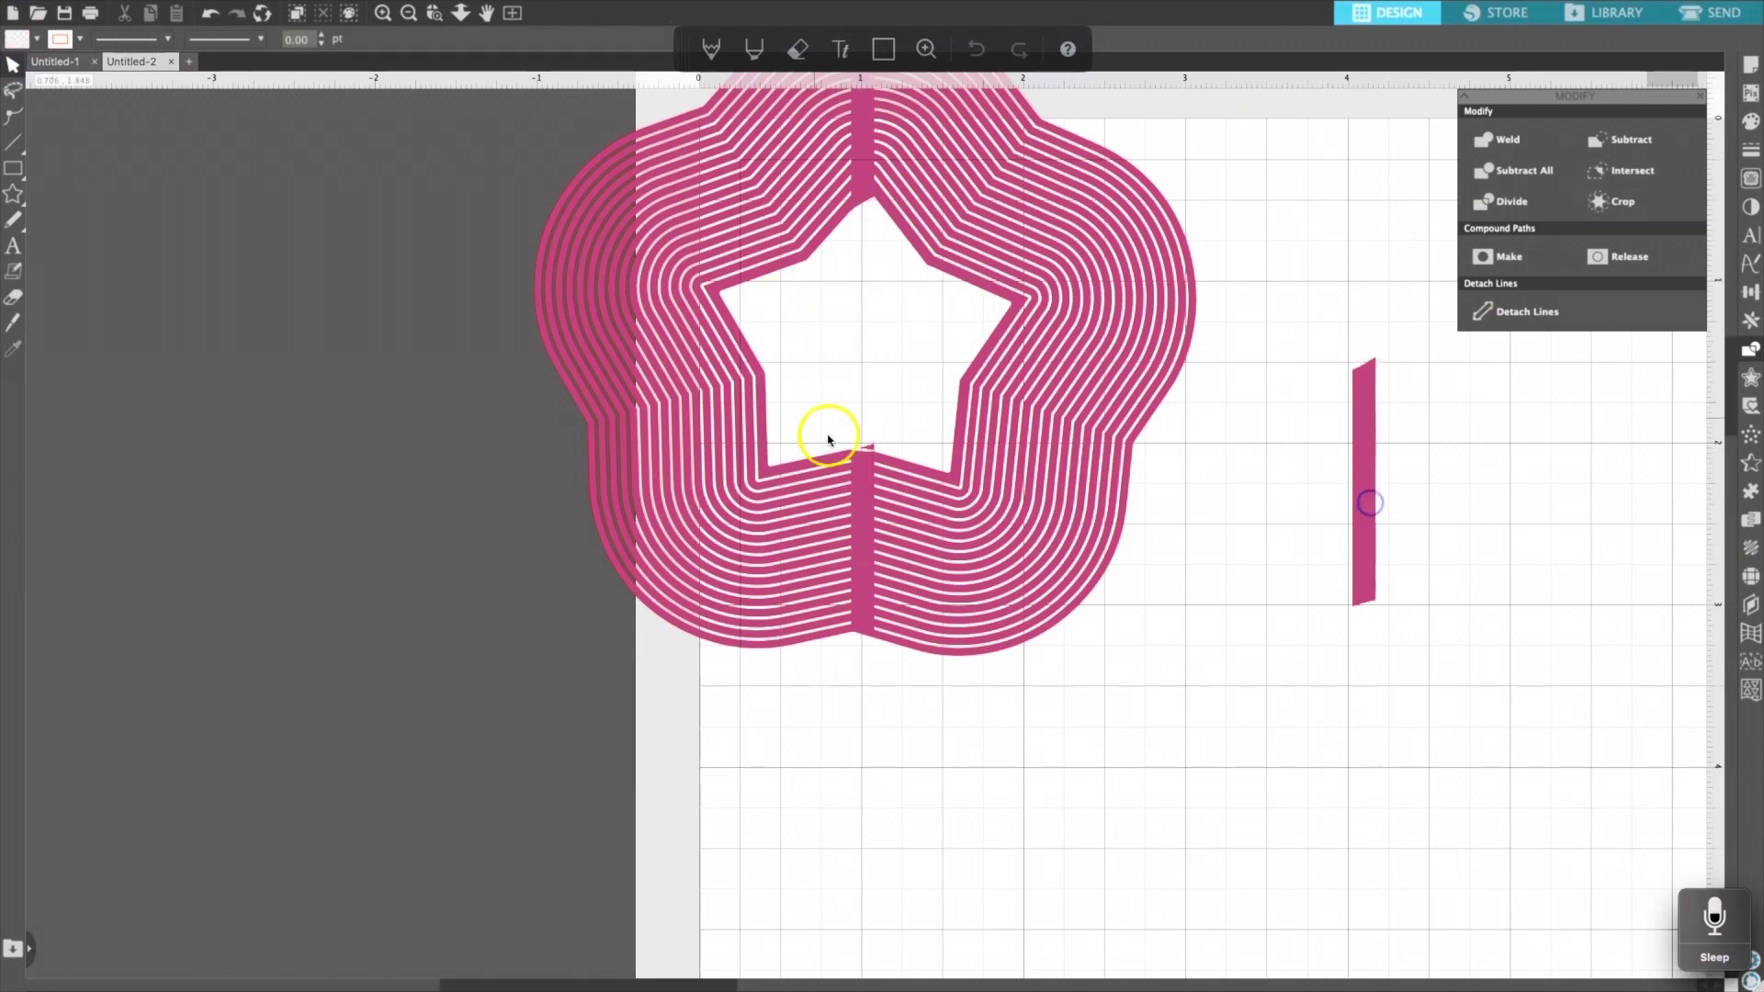
pyautogui.moveTo(874, 450); pyautogui.dragTo(1251, 470)
pyautogui.moveTo(817, 245); pyautogui.dragTo(808, 409)
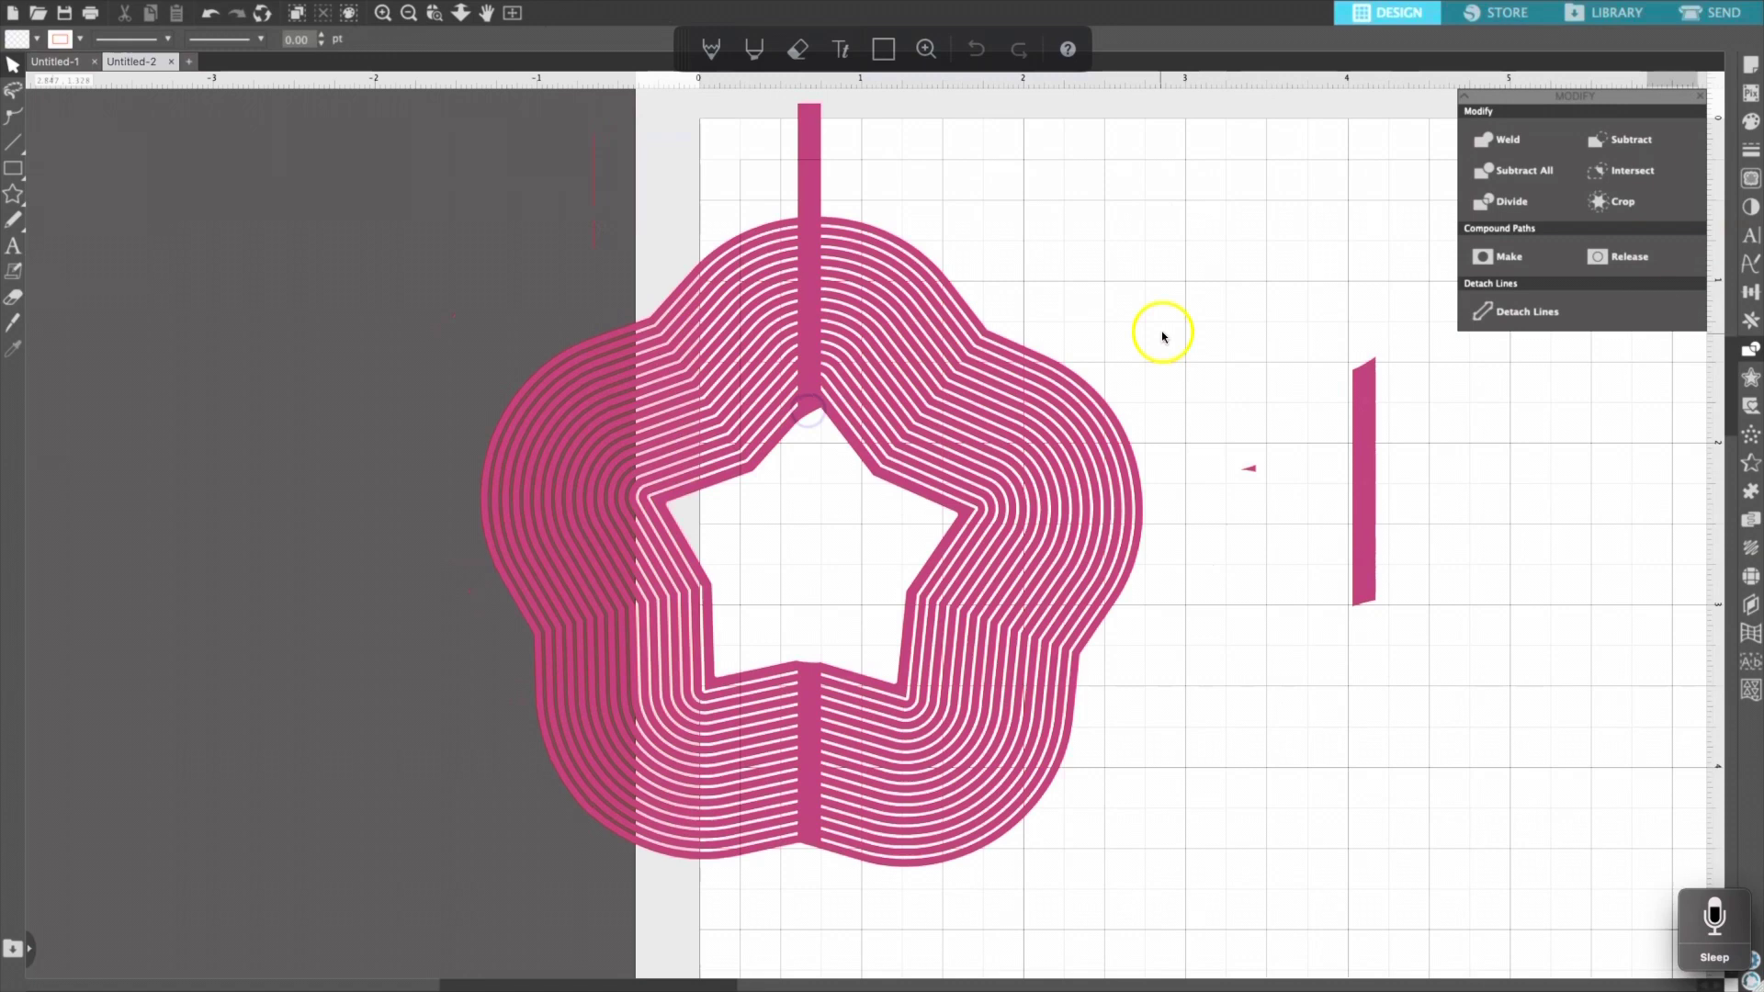
# Step: Select the spiral artwork with the top circle and make a compound path to punch the hang hole
pyautogui.click(813, 153)
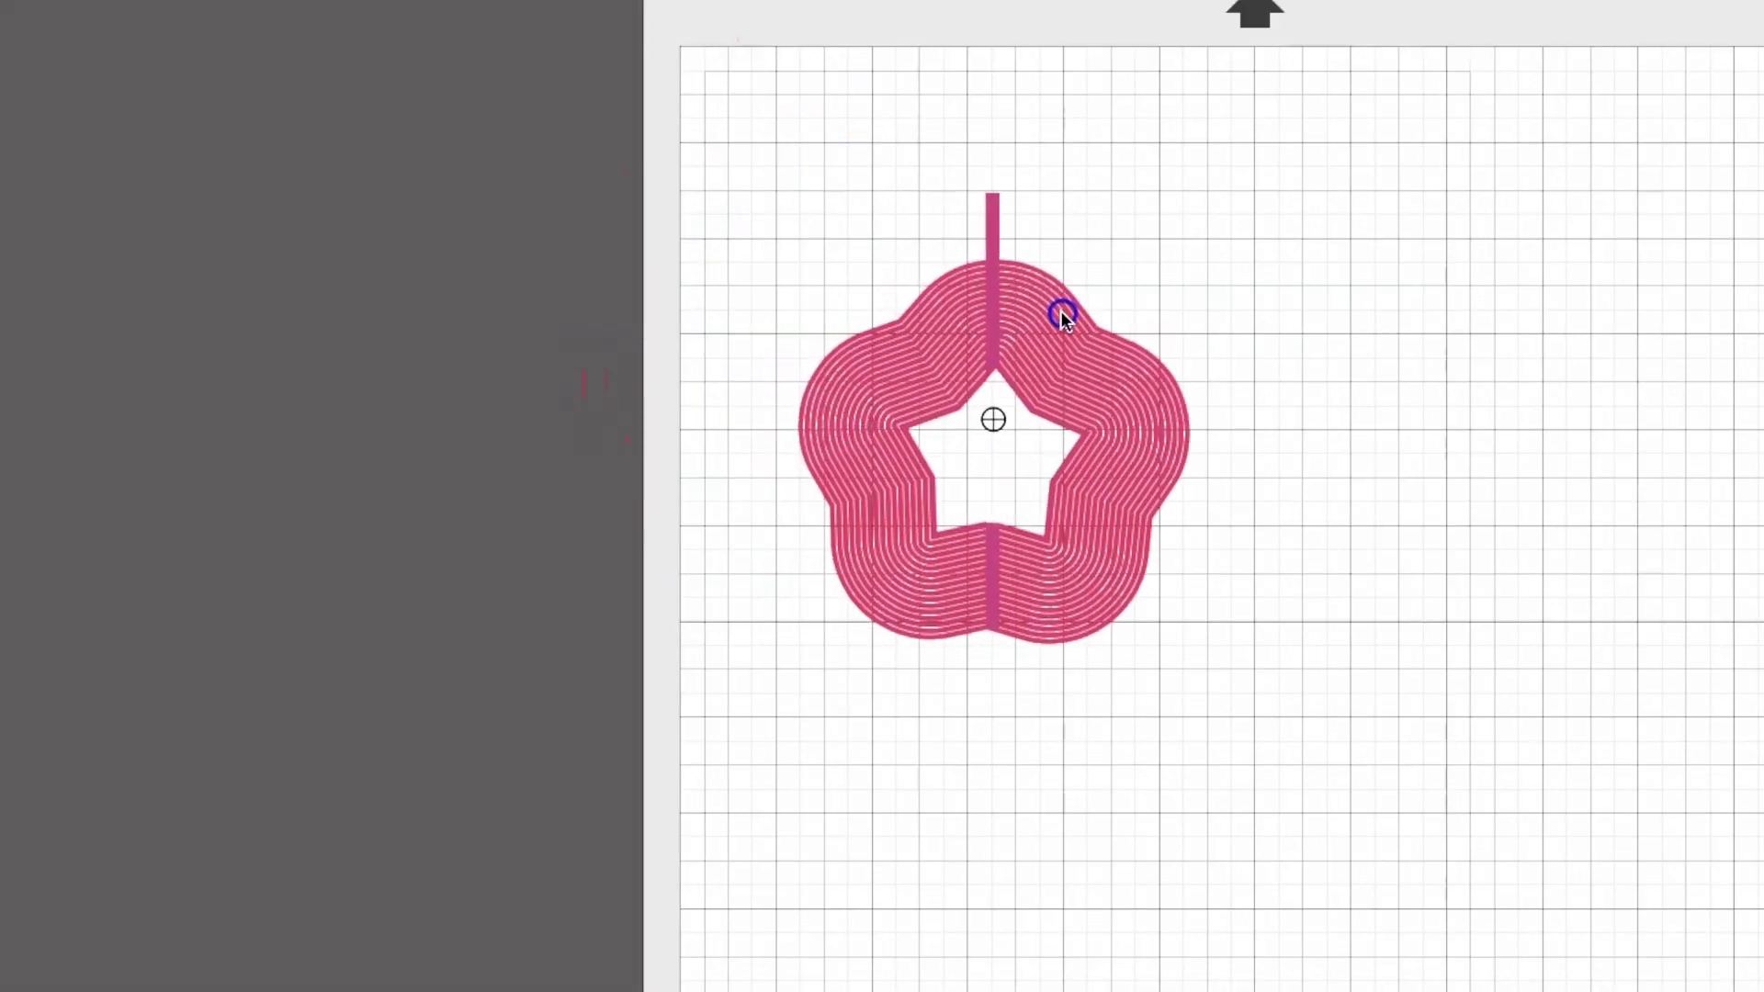
pyautogui.click(970, 219)
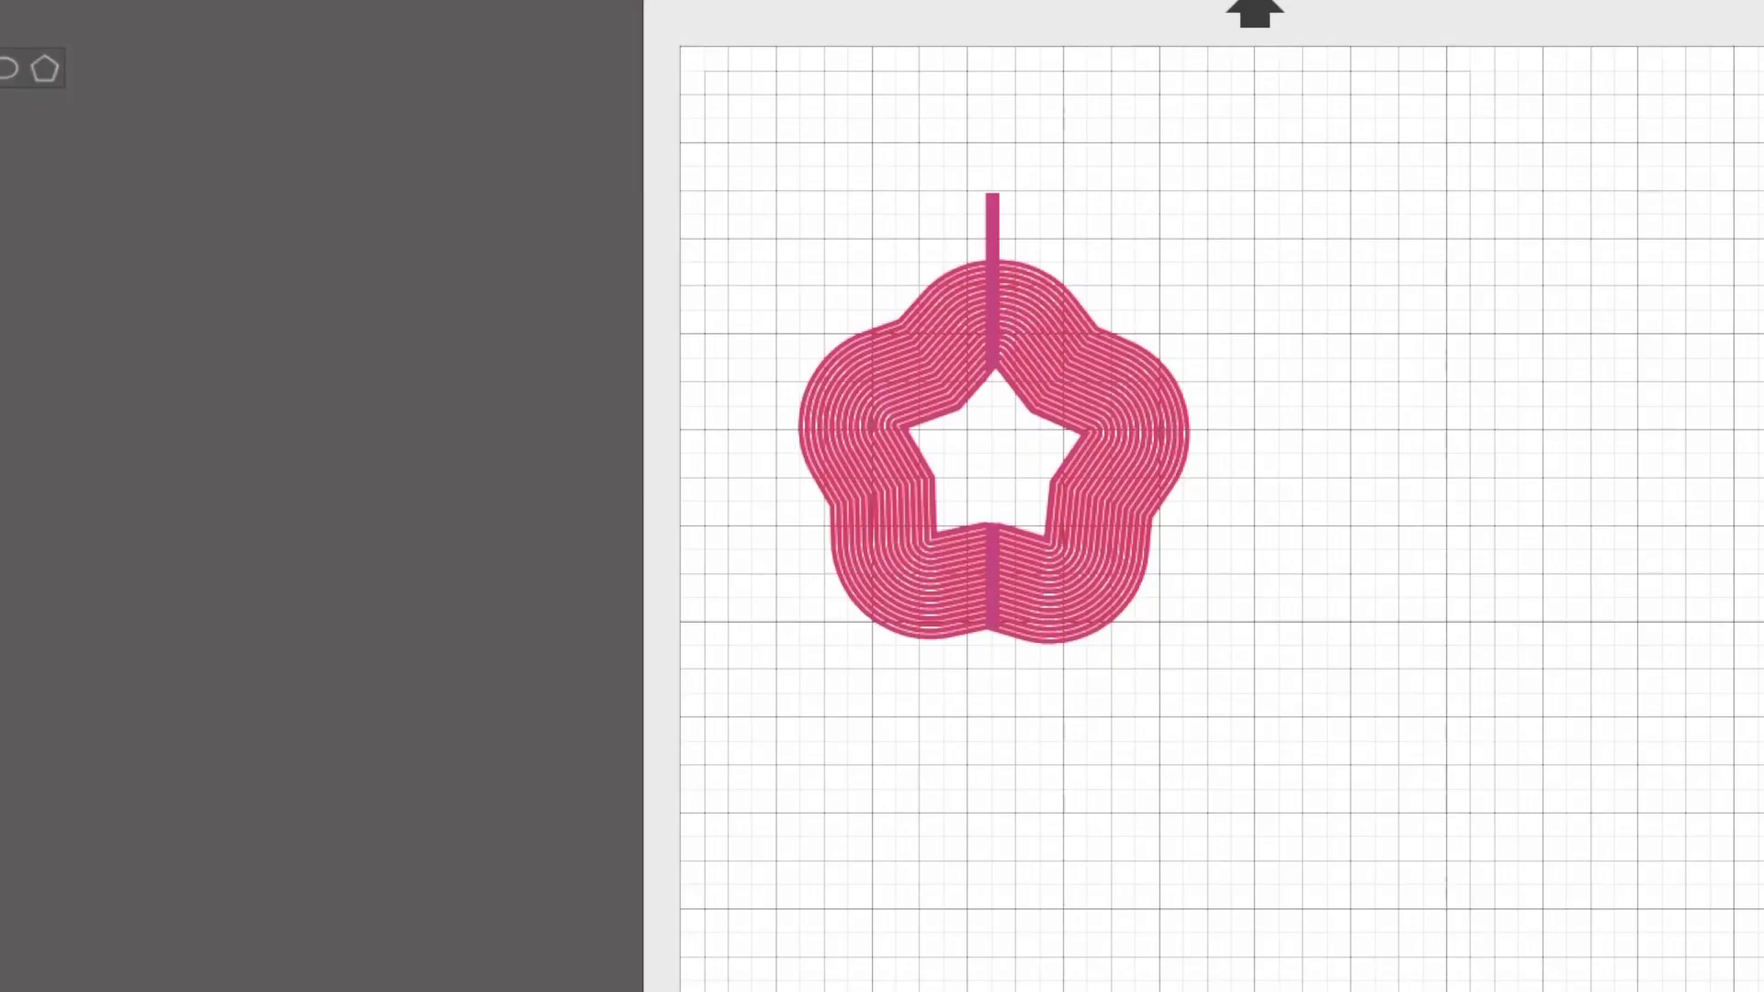
pyautogui.click(9, 69)
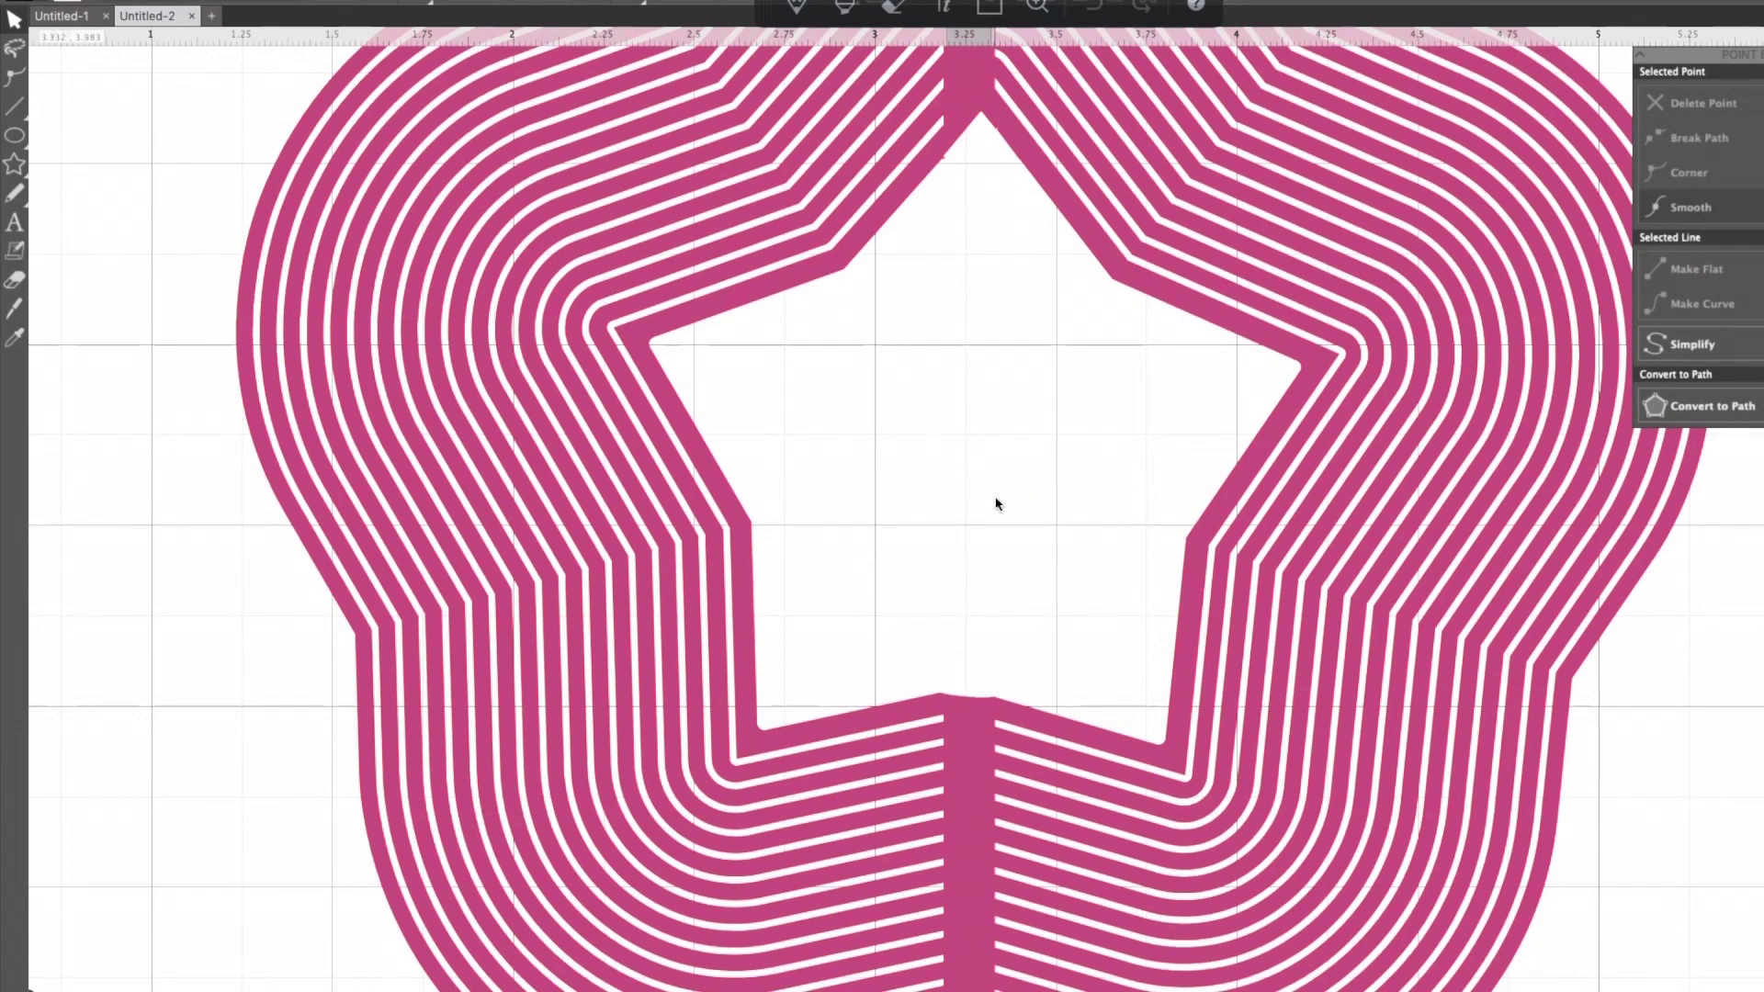
pyautogui.scroll(10, 997, 500)
pyautogui.click(780, 713)
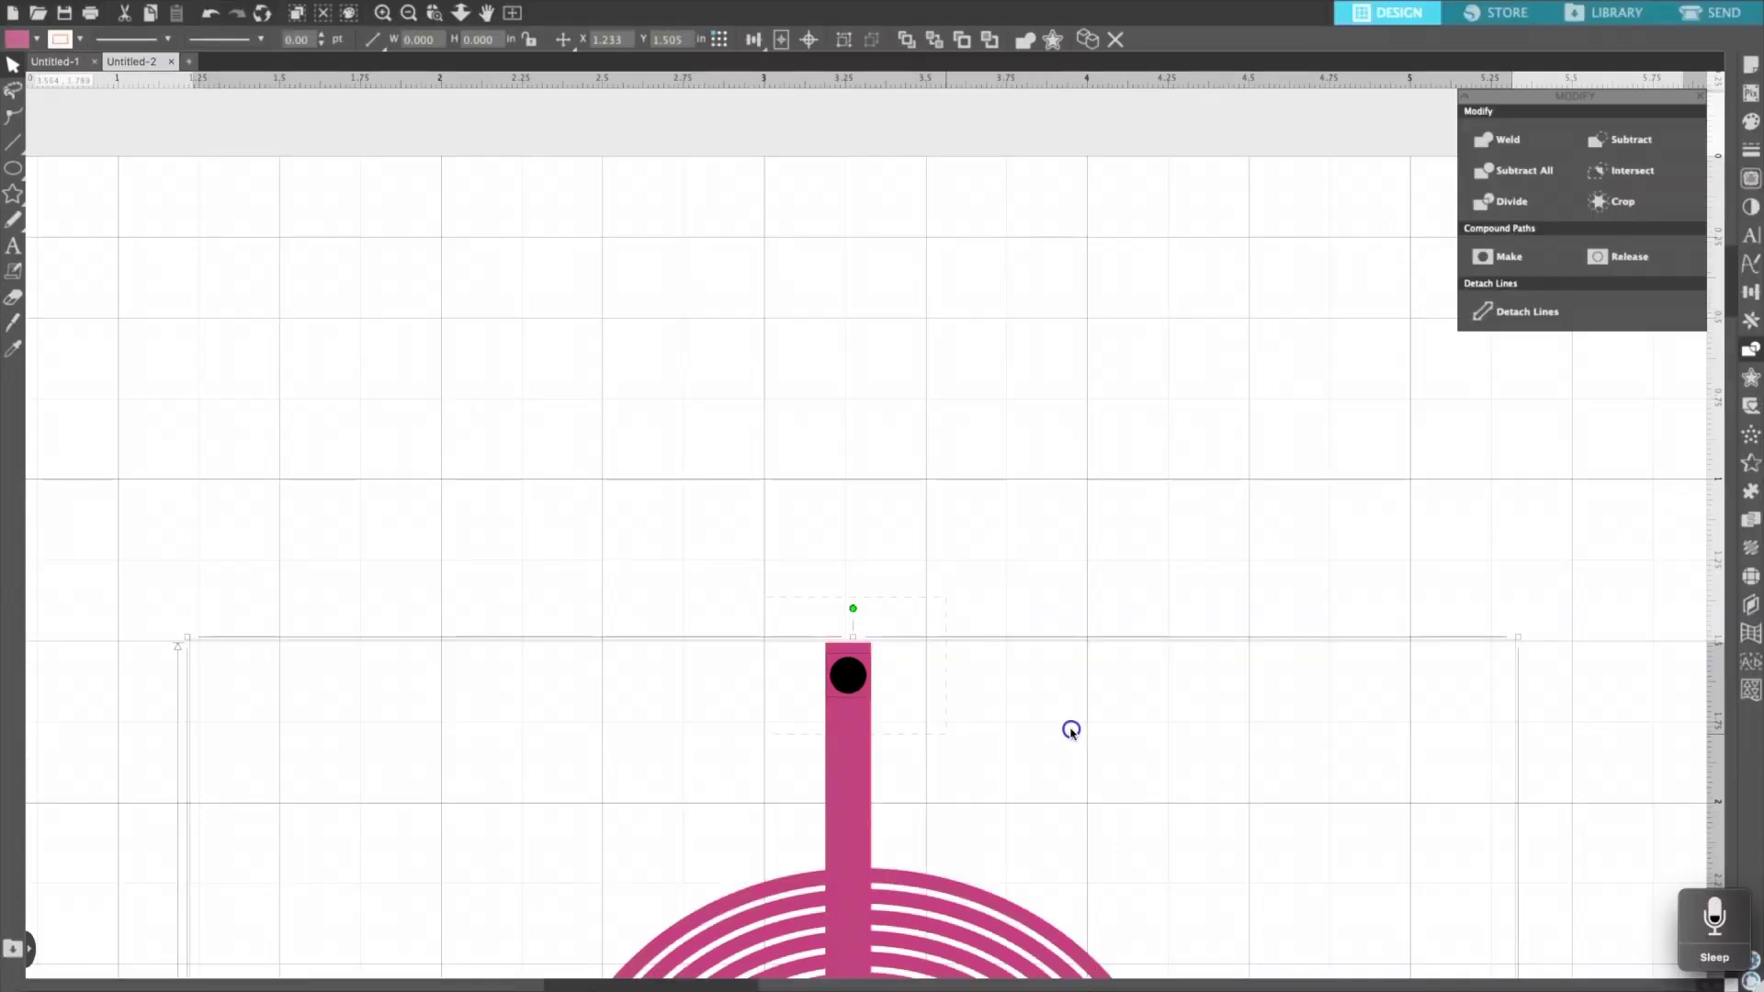
pyautogui.click(1488, 256)
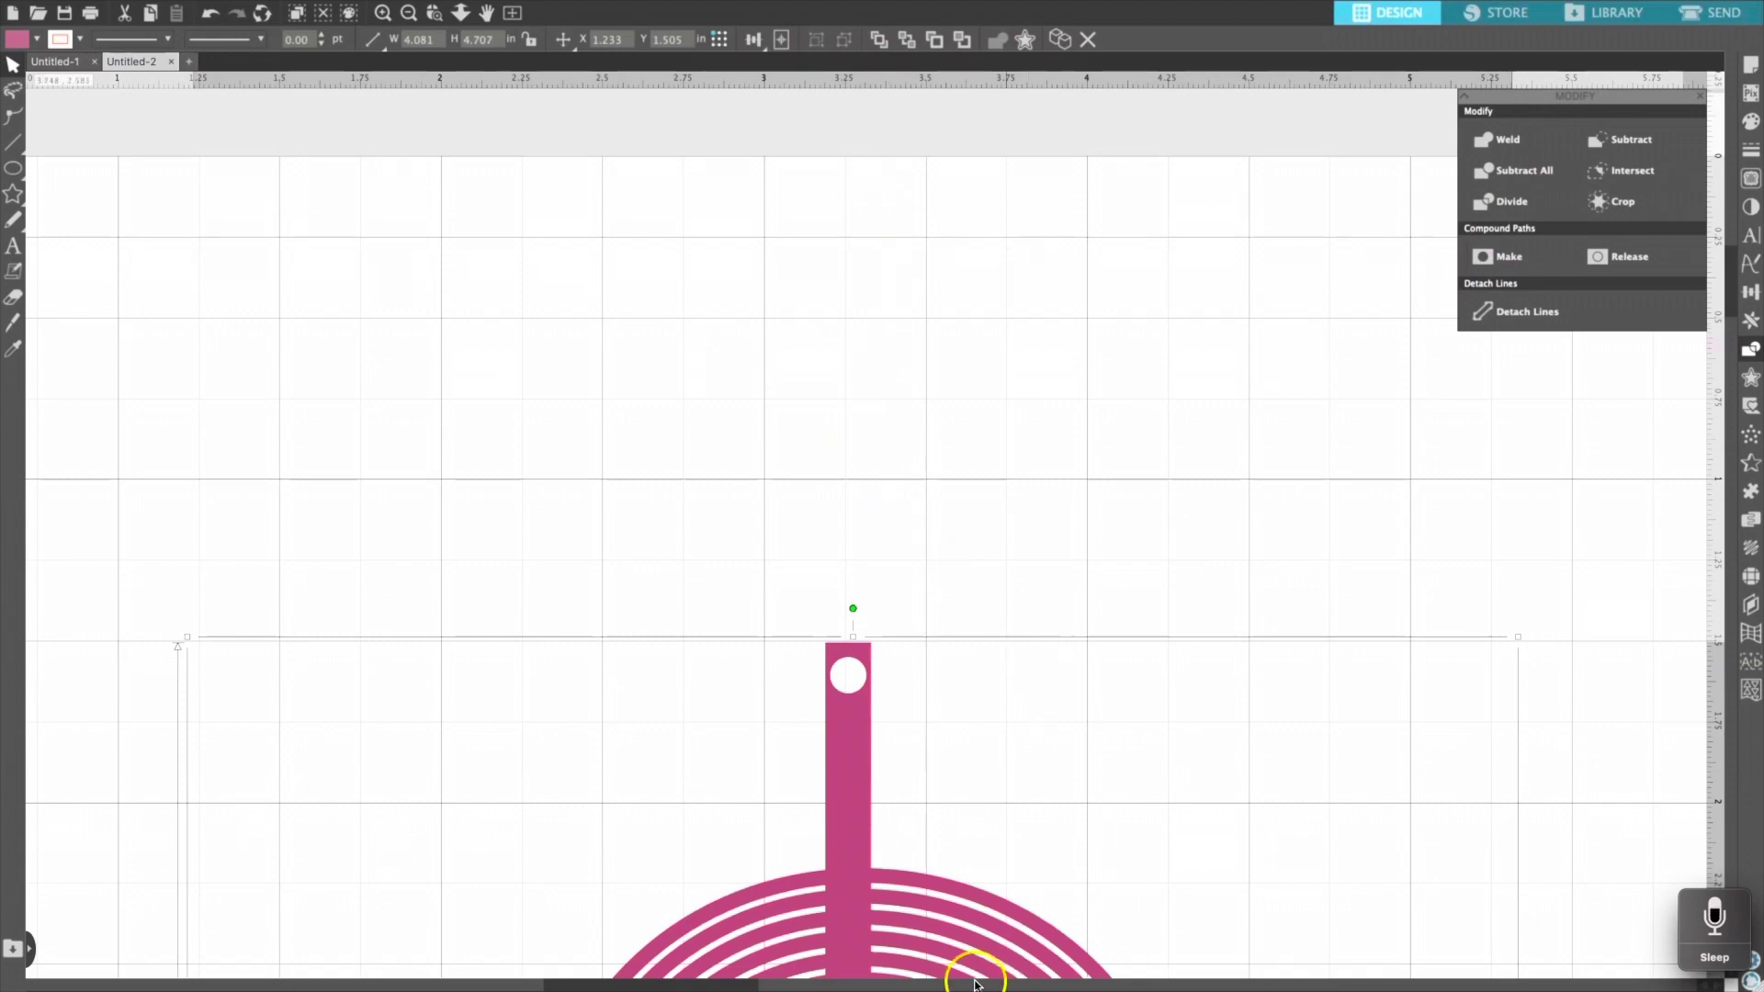
# Step: Give the design a new line colour and move the spinner higher on the mat
pyautogui.click(55, 41)
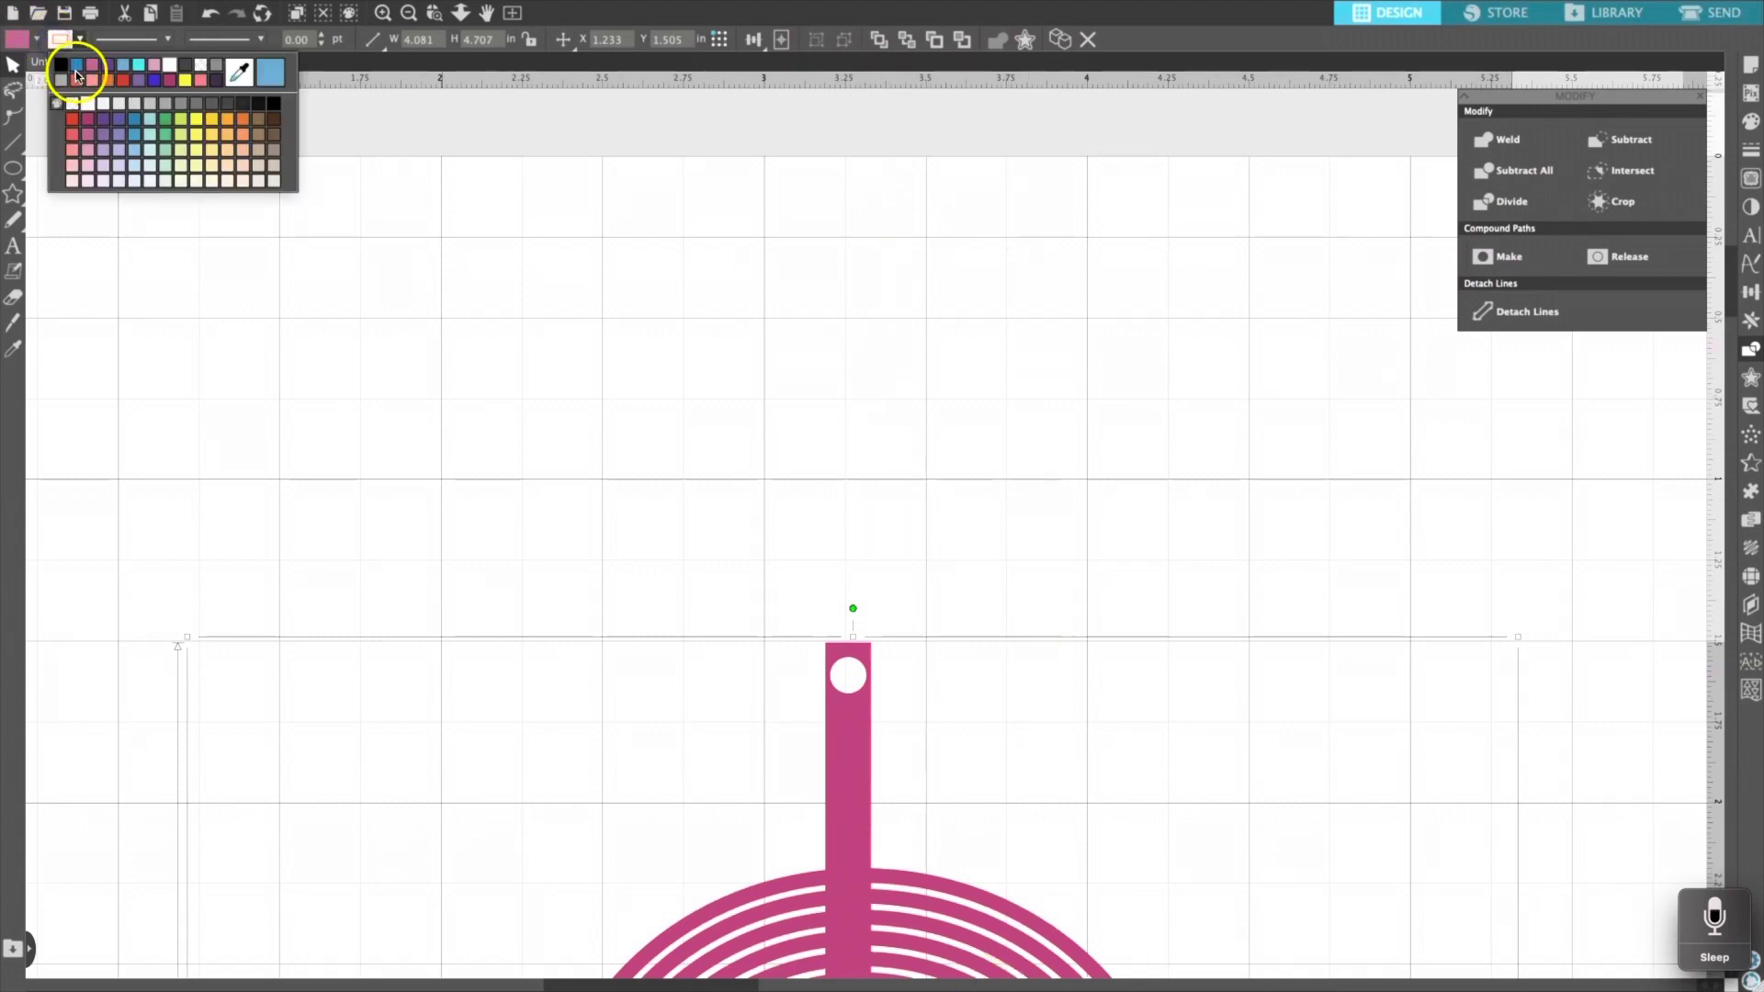
pyautogui.click(90, 73)
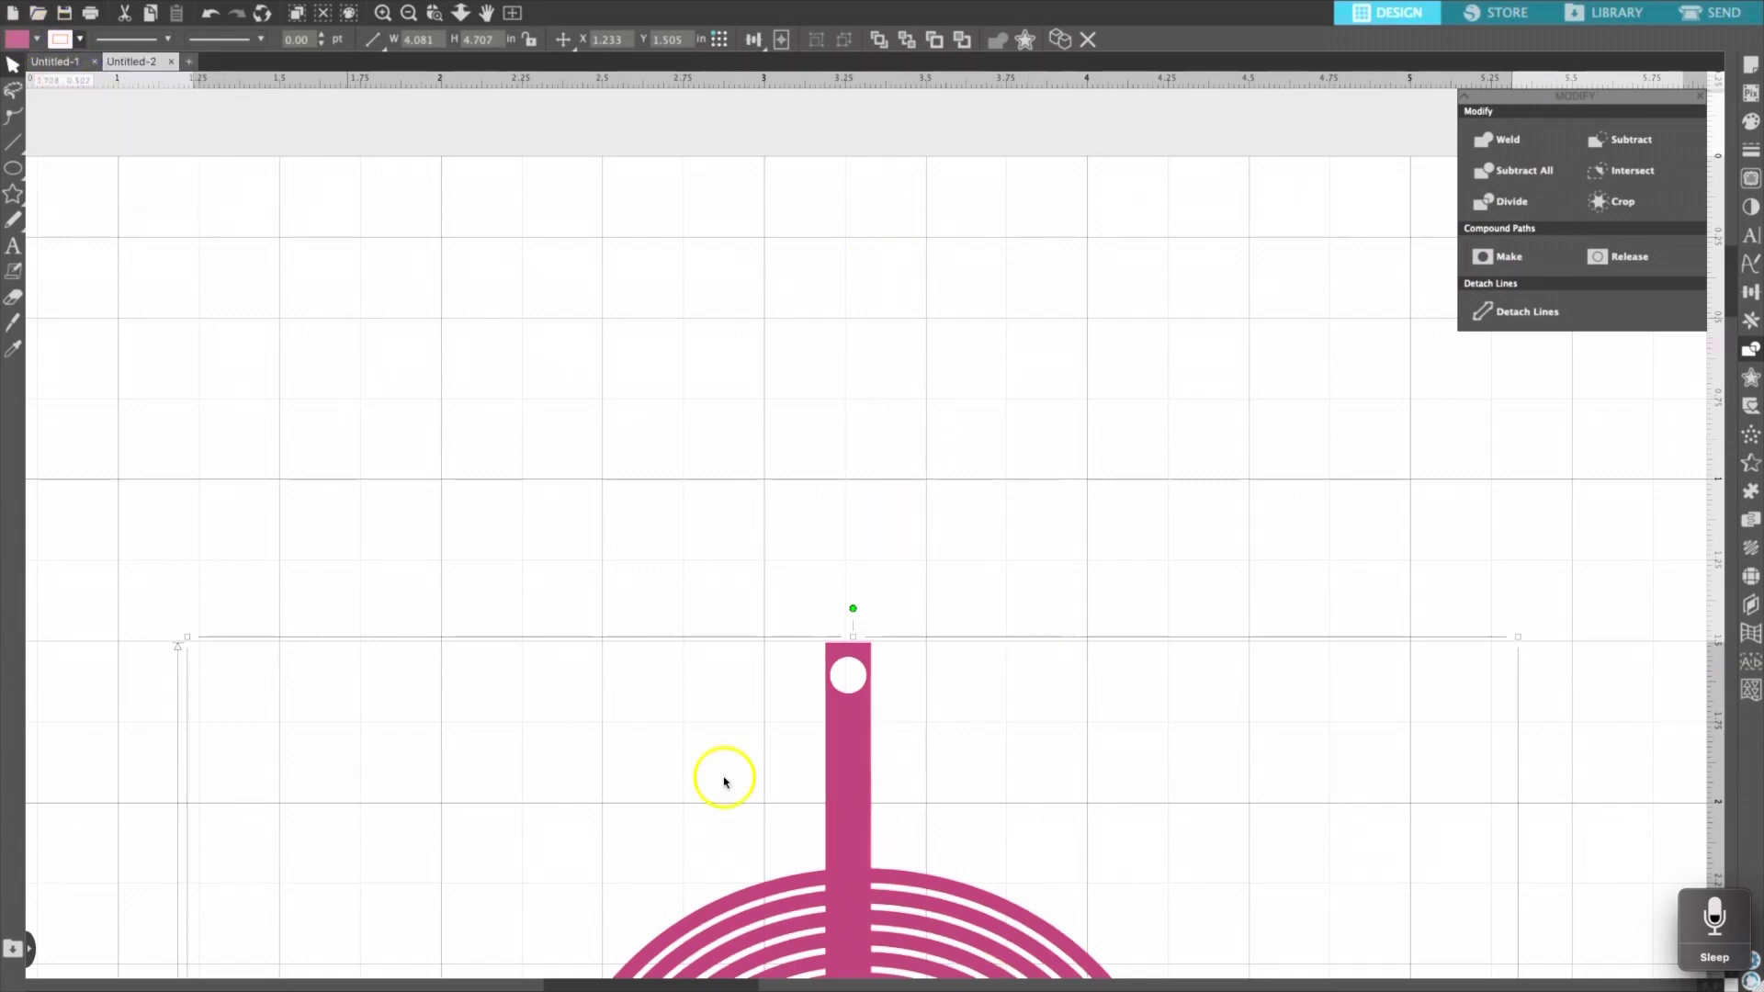
pyautogui.scroll(-1, 818, 726)
pyautogui.moveTo(818, 726); pyautogui.dragTo(770, 187)
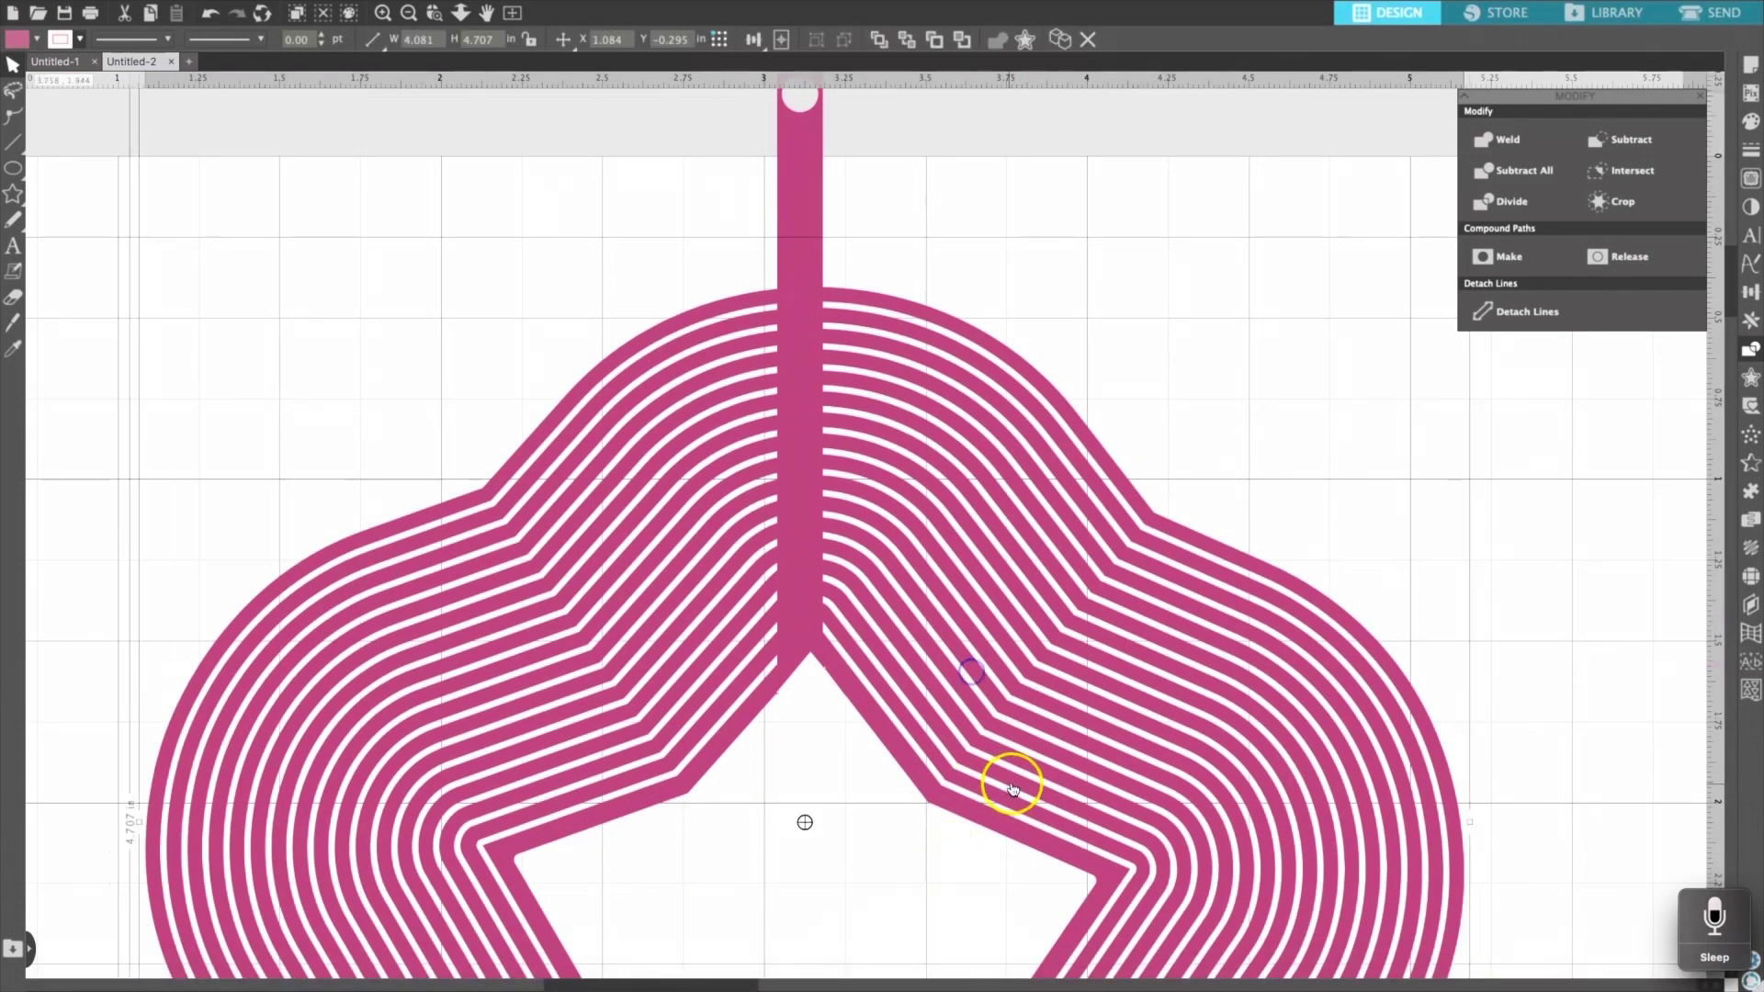
# Step: Nudge the spinner up and right, then save it to the Desktop as SVG 'STAR SHAPE WIND SPINNER'
pyautogui.moveTo(1011, 780); pyautogui.dragTo(1040, 578)
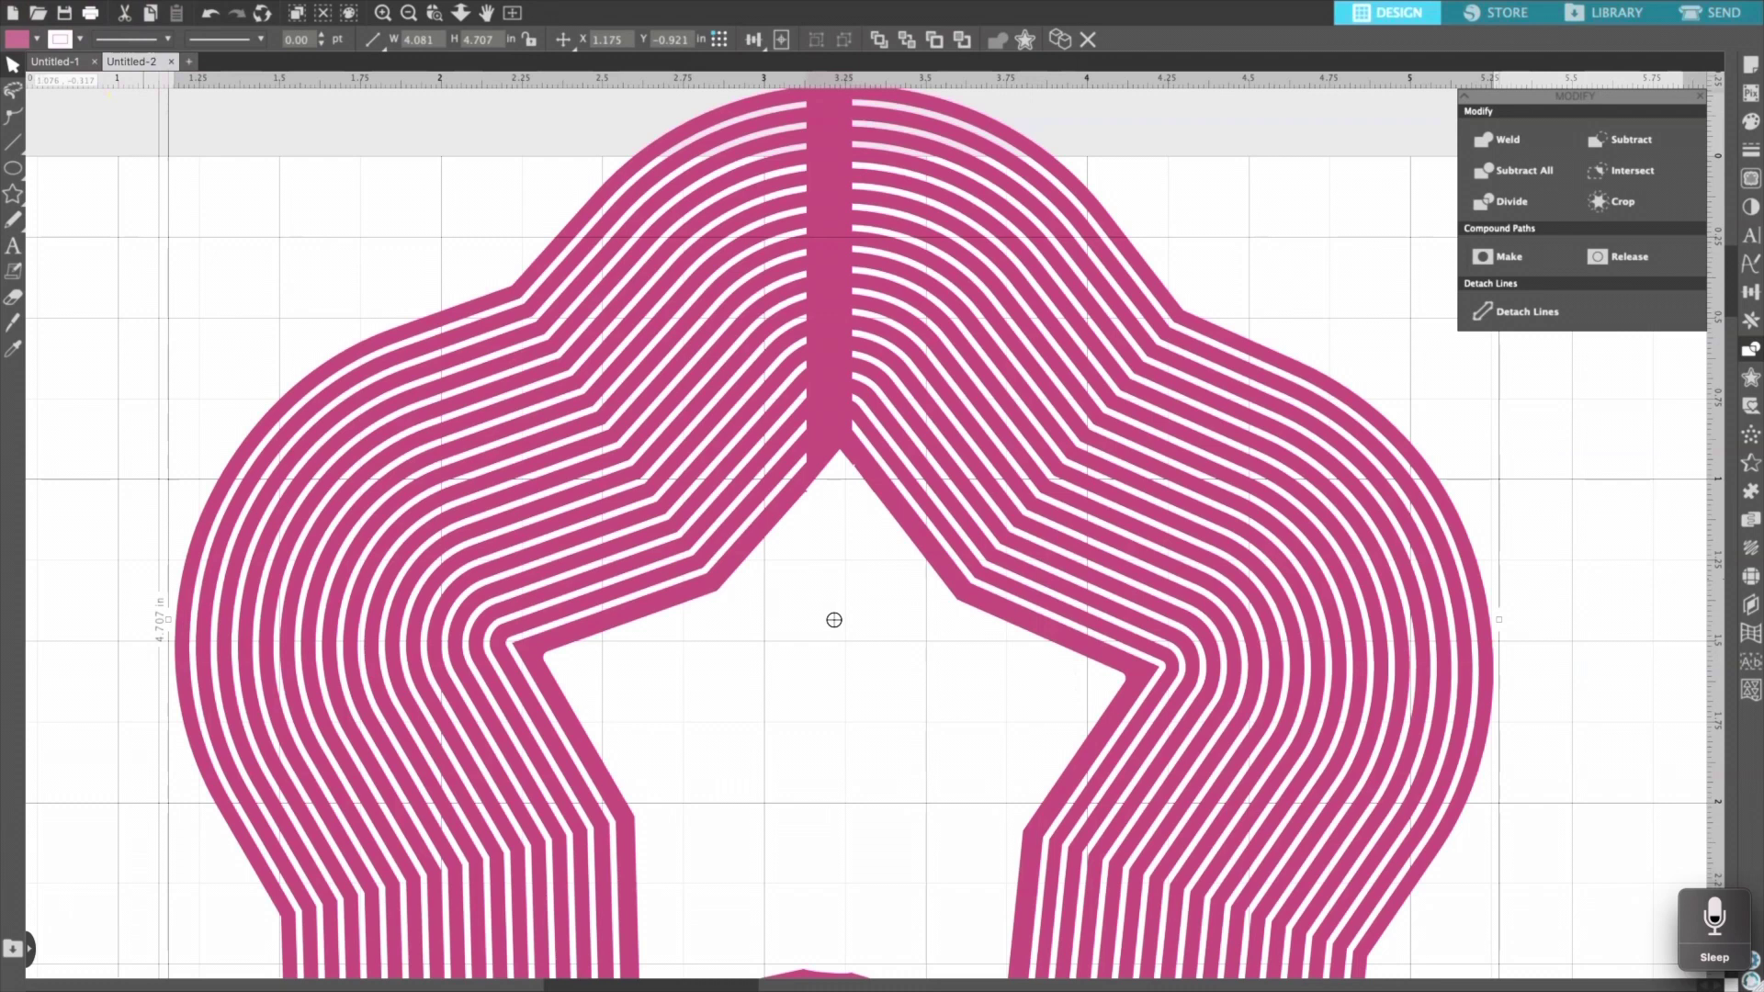
pyautogui.click(172, 10)
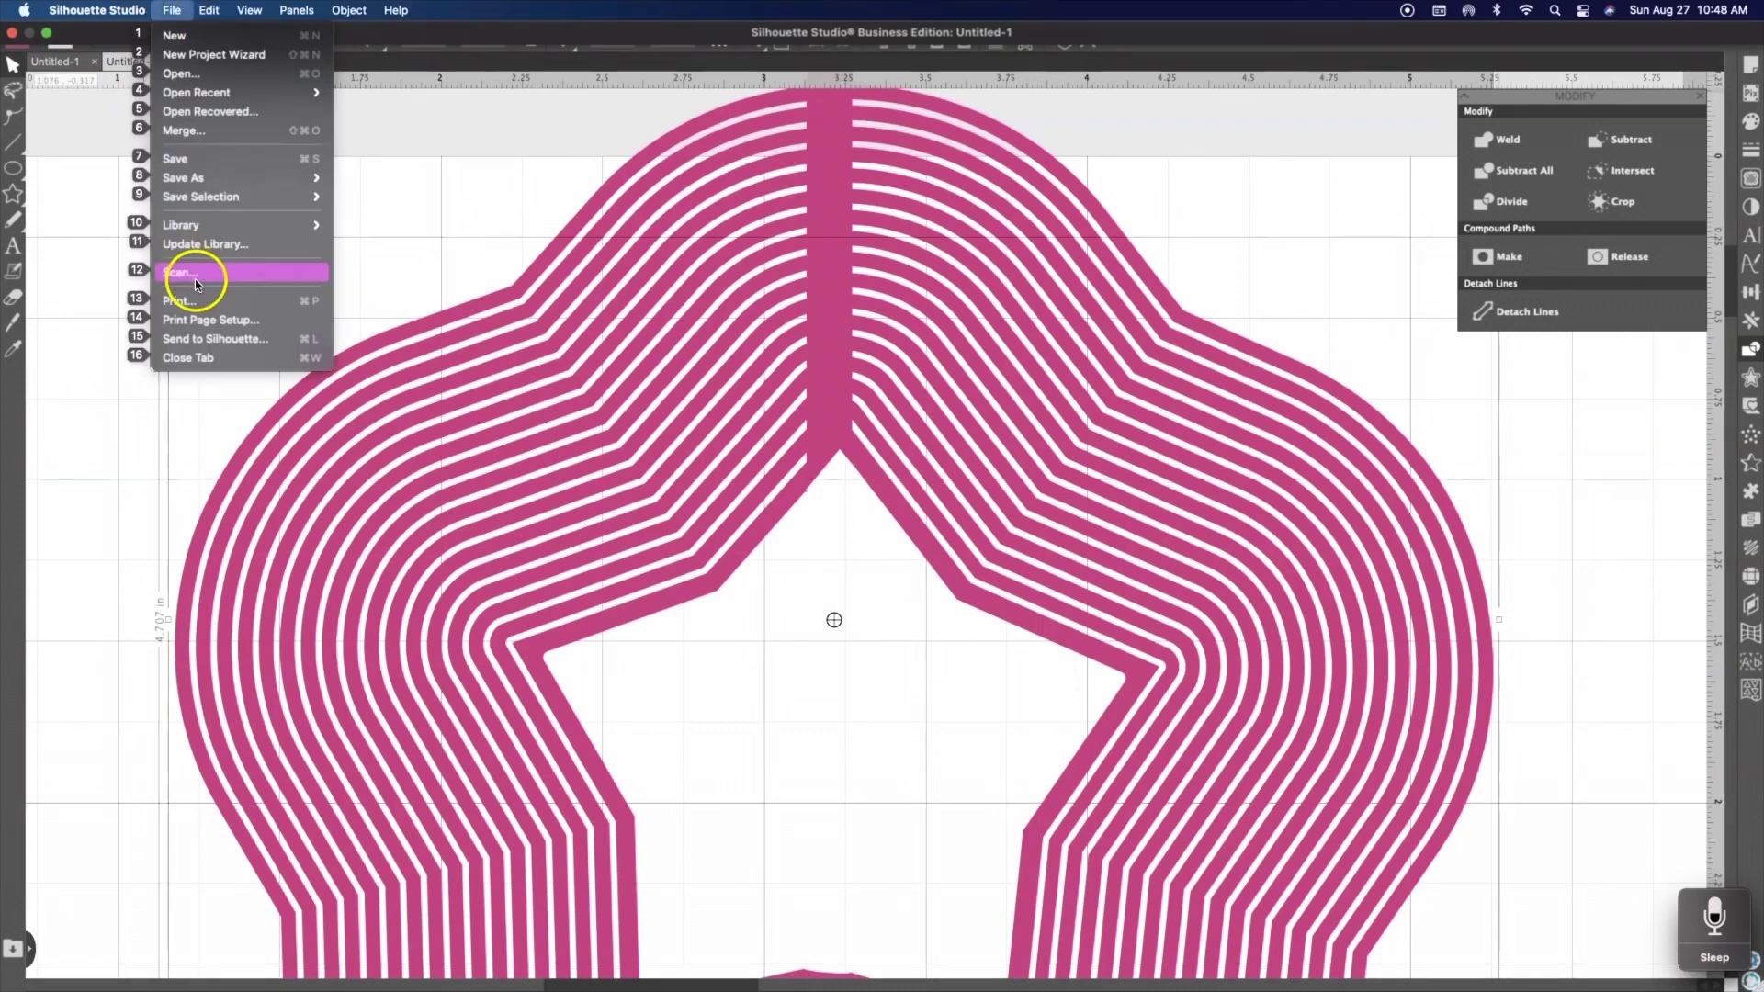
pyautogui.moveTo(222, 177)
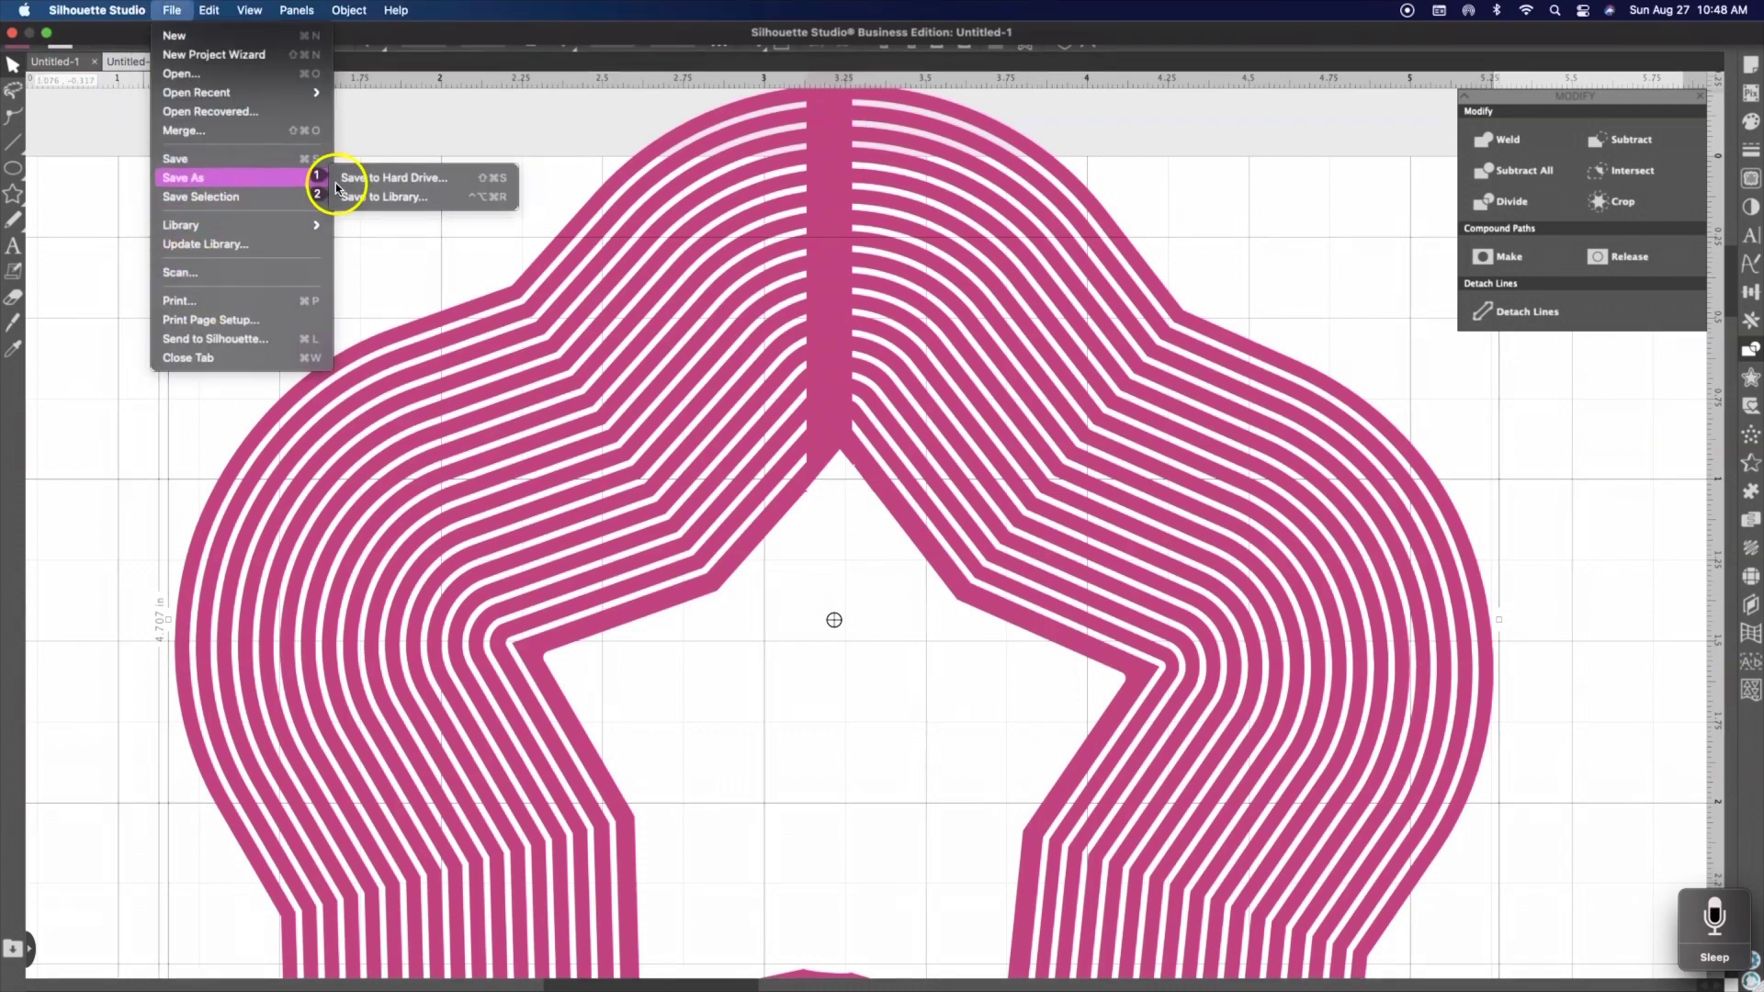
pyautogui.click(374, 178)
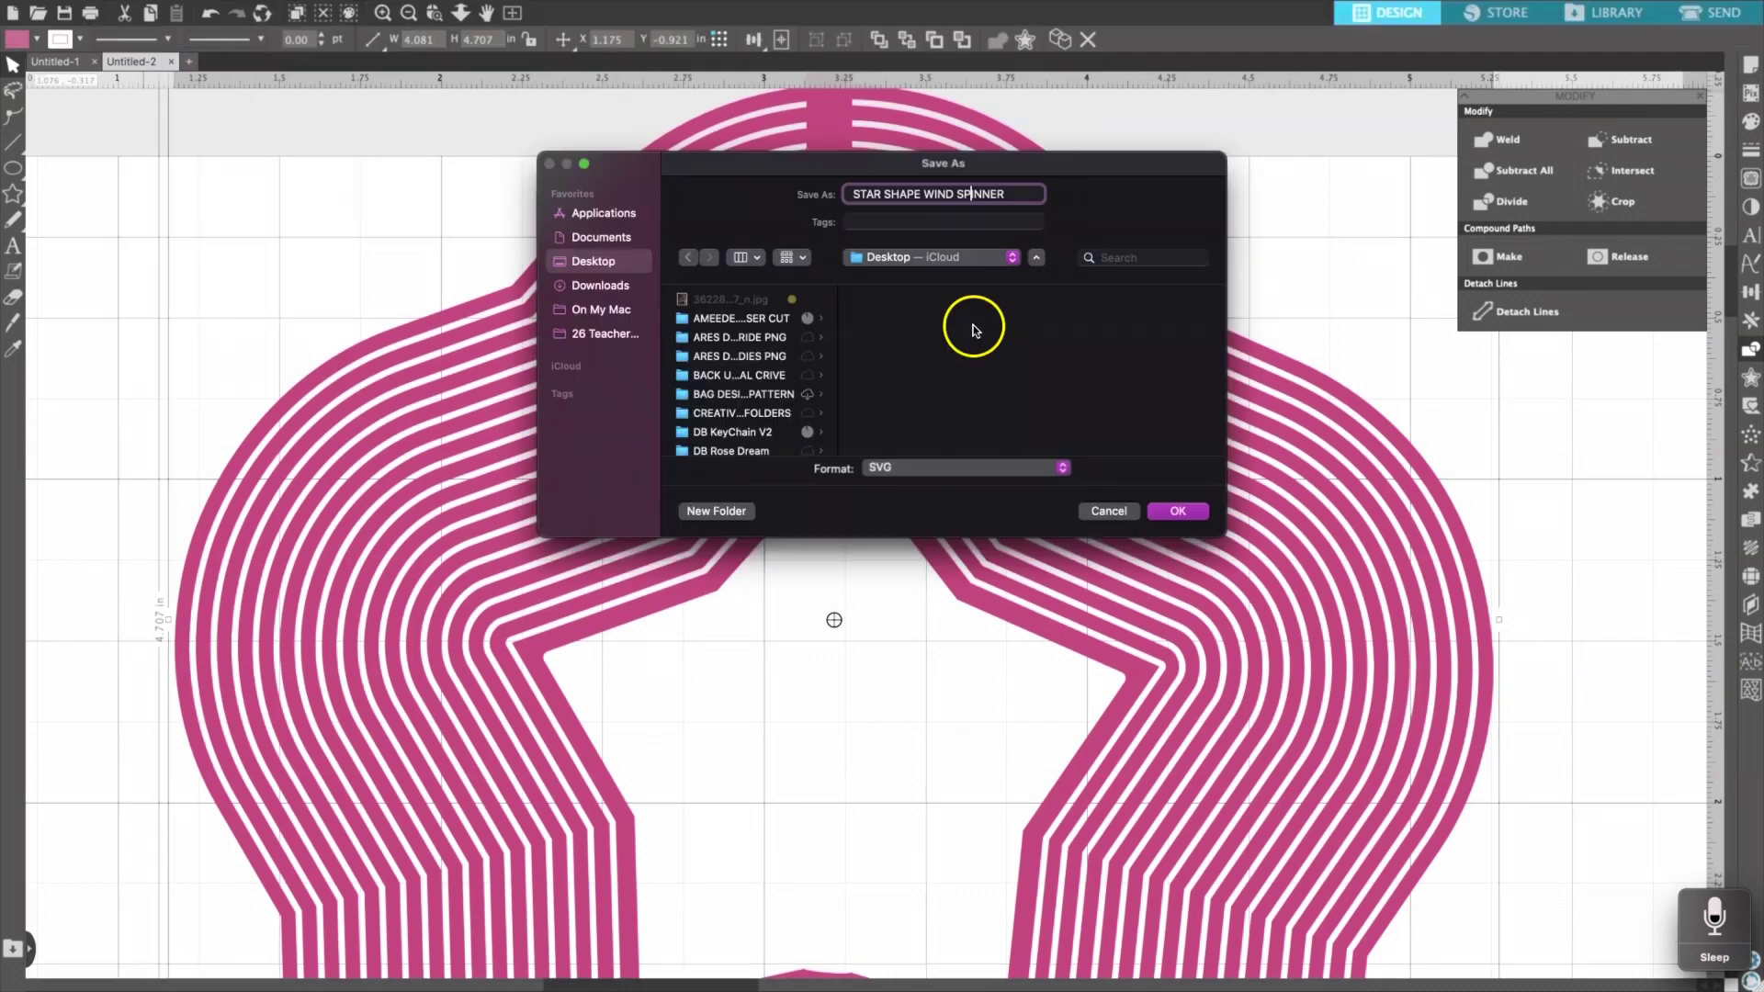
pyautogui.click(1187, 511)
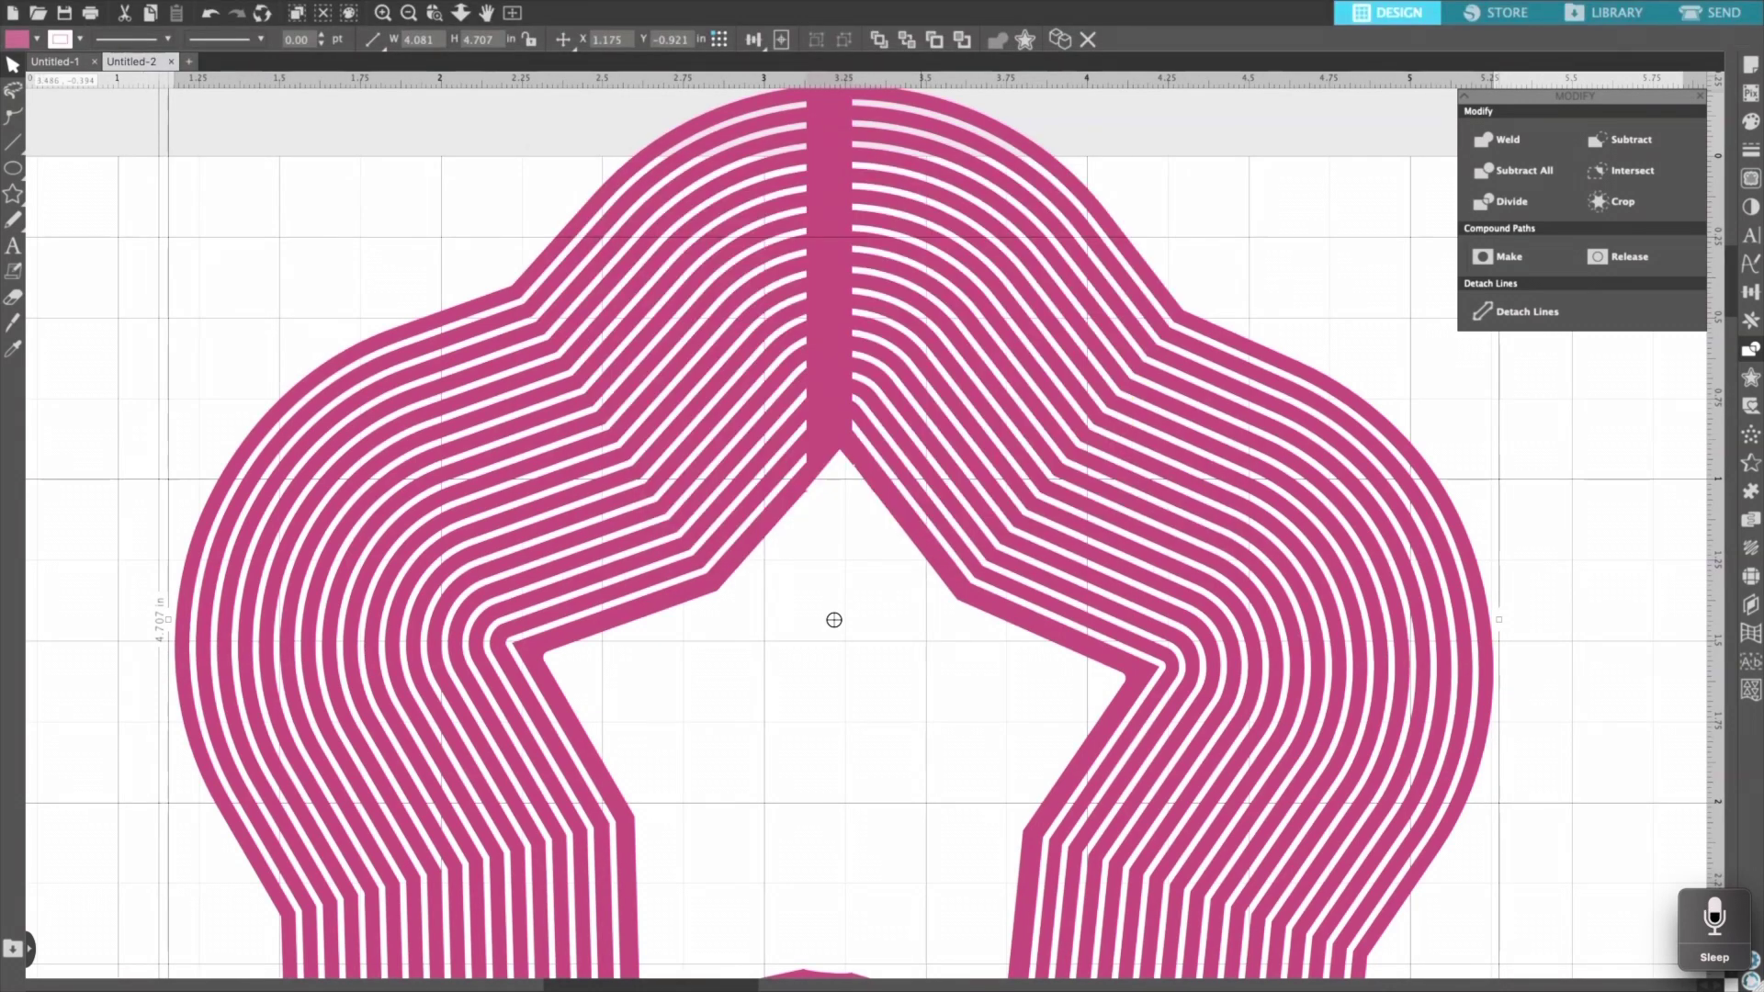
# Step: Leave Silhouette Studio's full screen and bring the Glowforge dashboard in Safari to the front
pyautogui.moveTo(398, 9)
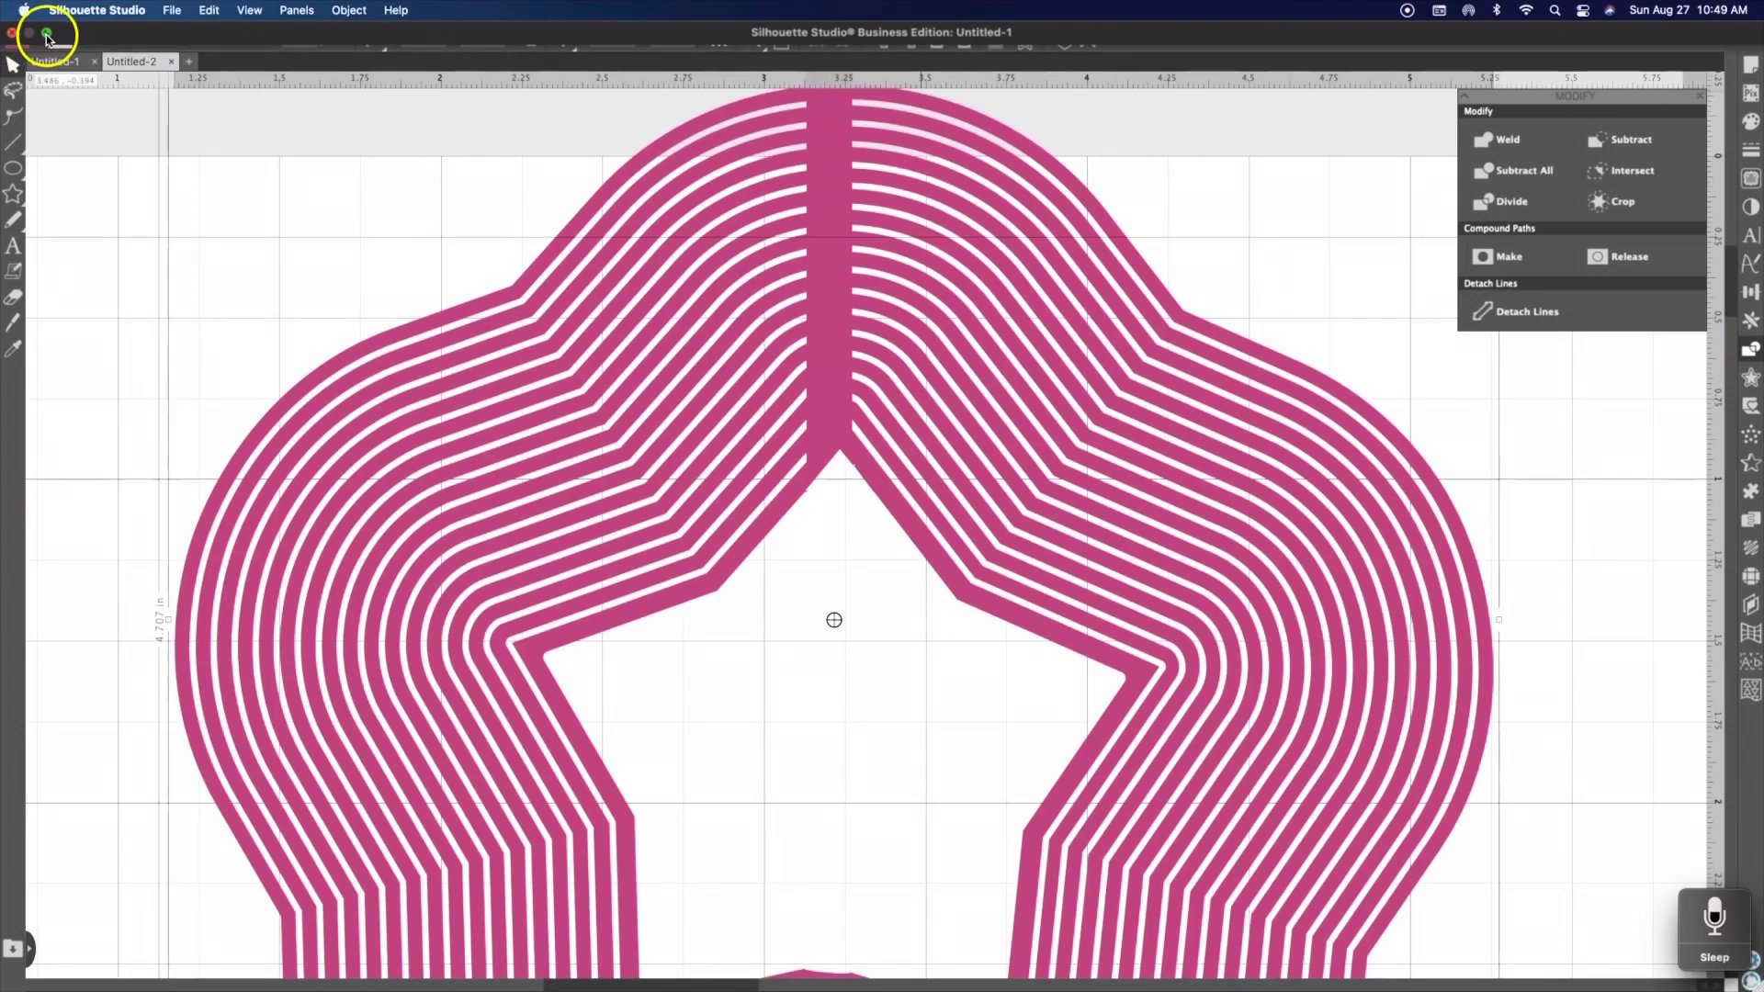
pyautogui.click(47, 36)
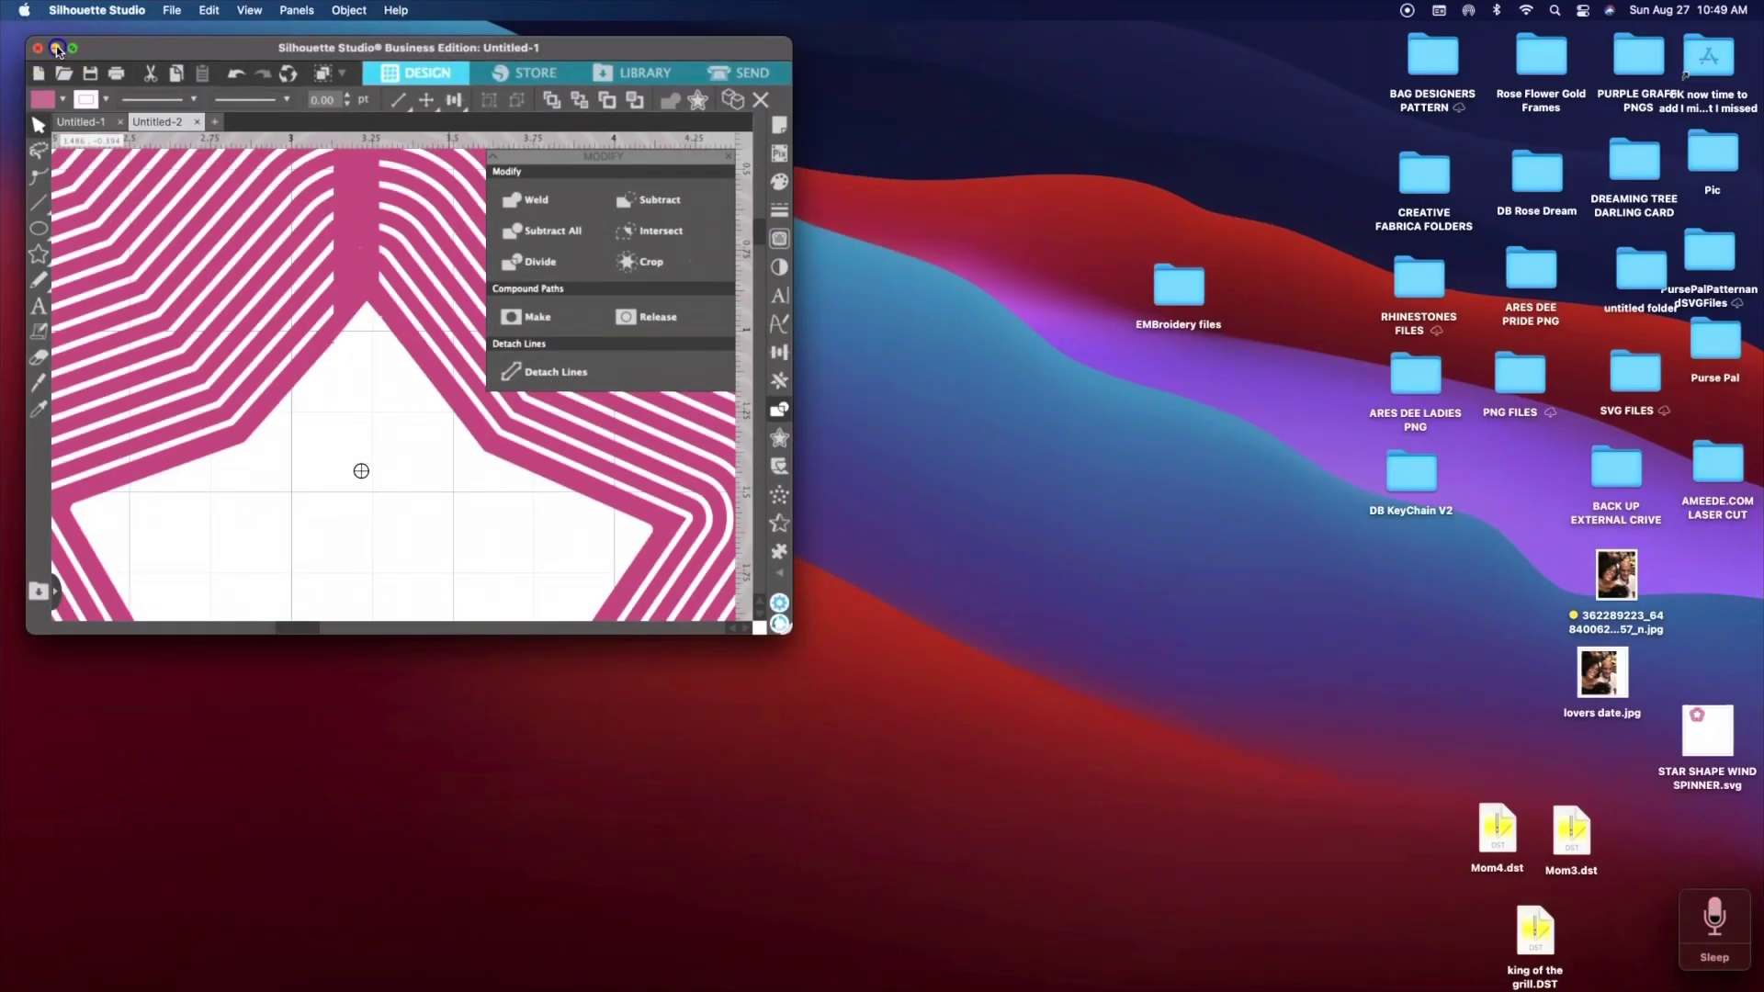
pyautogui.click(56, 48)
pyautogui.click(183, 956)
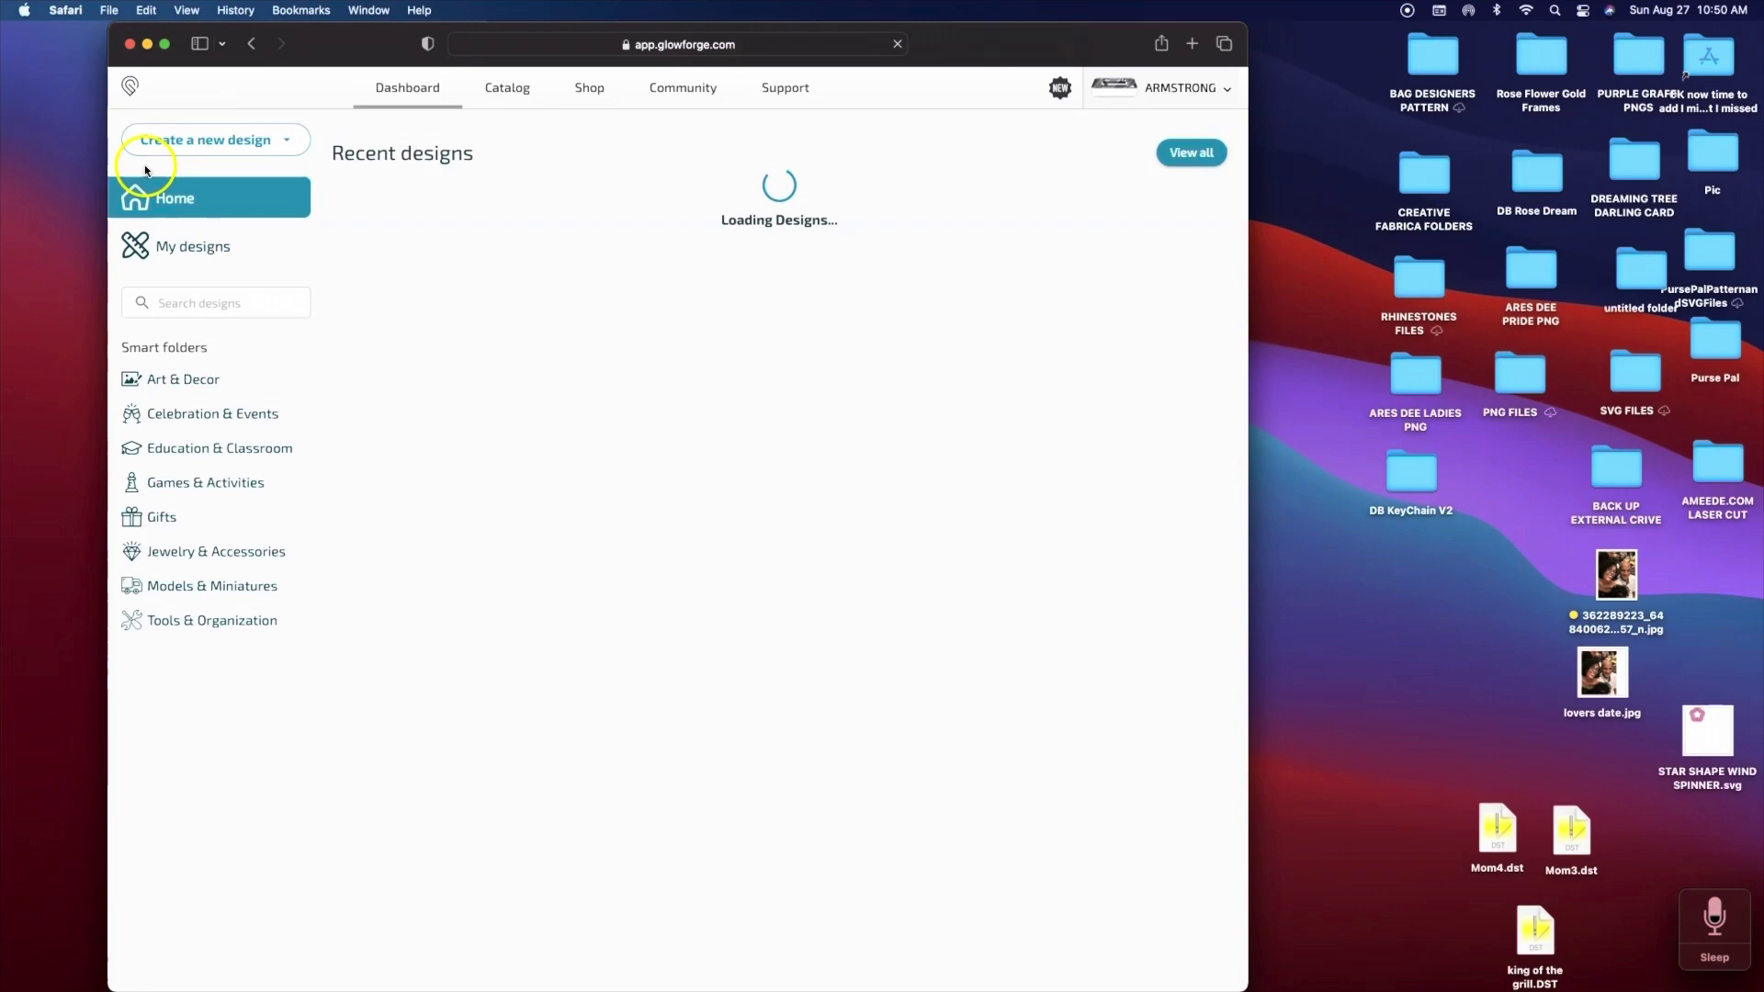
# Step: Create a new Glowforge design by uploading STAR SHAPE WIND SPINNER.svg
pyautogui.click(175, 141)
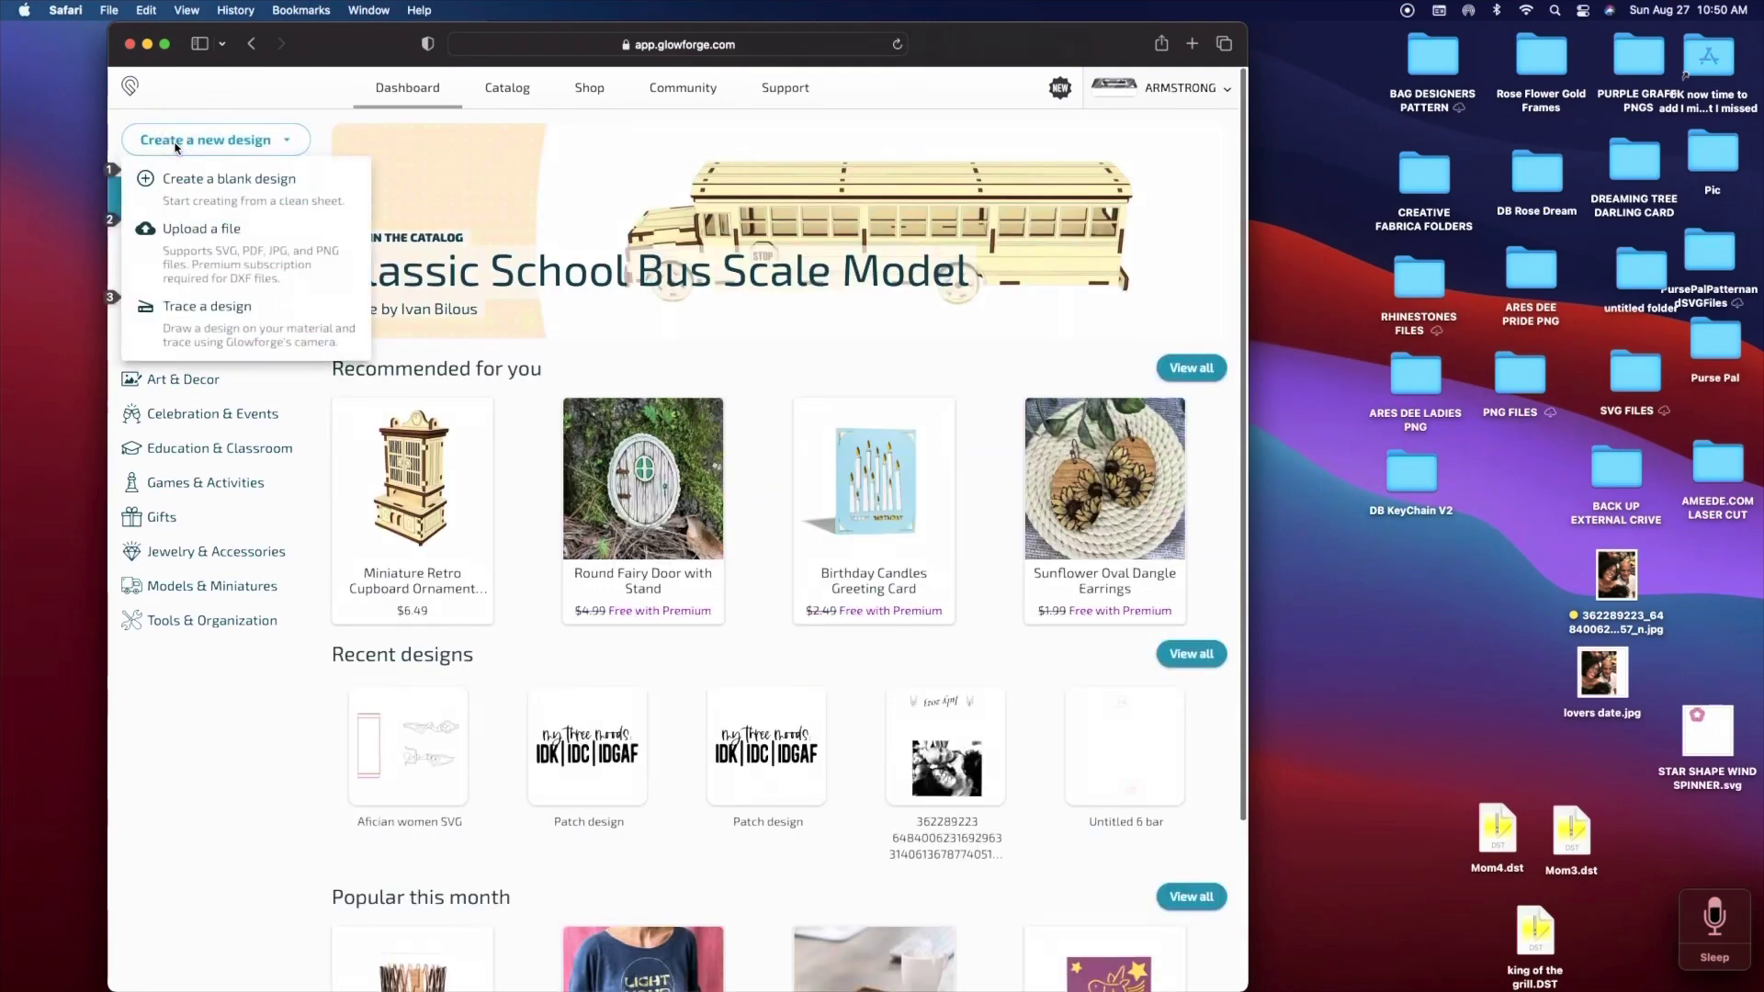
pyautogui.click(194, 228)
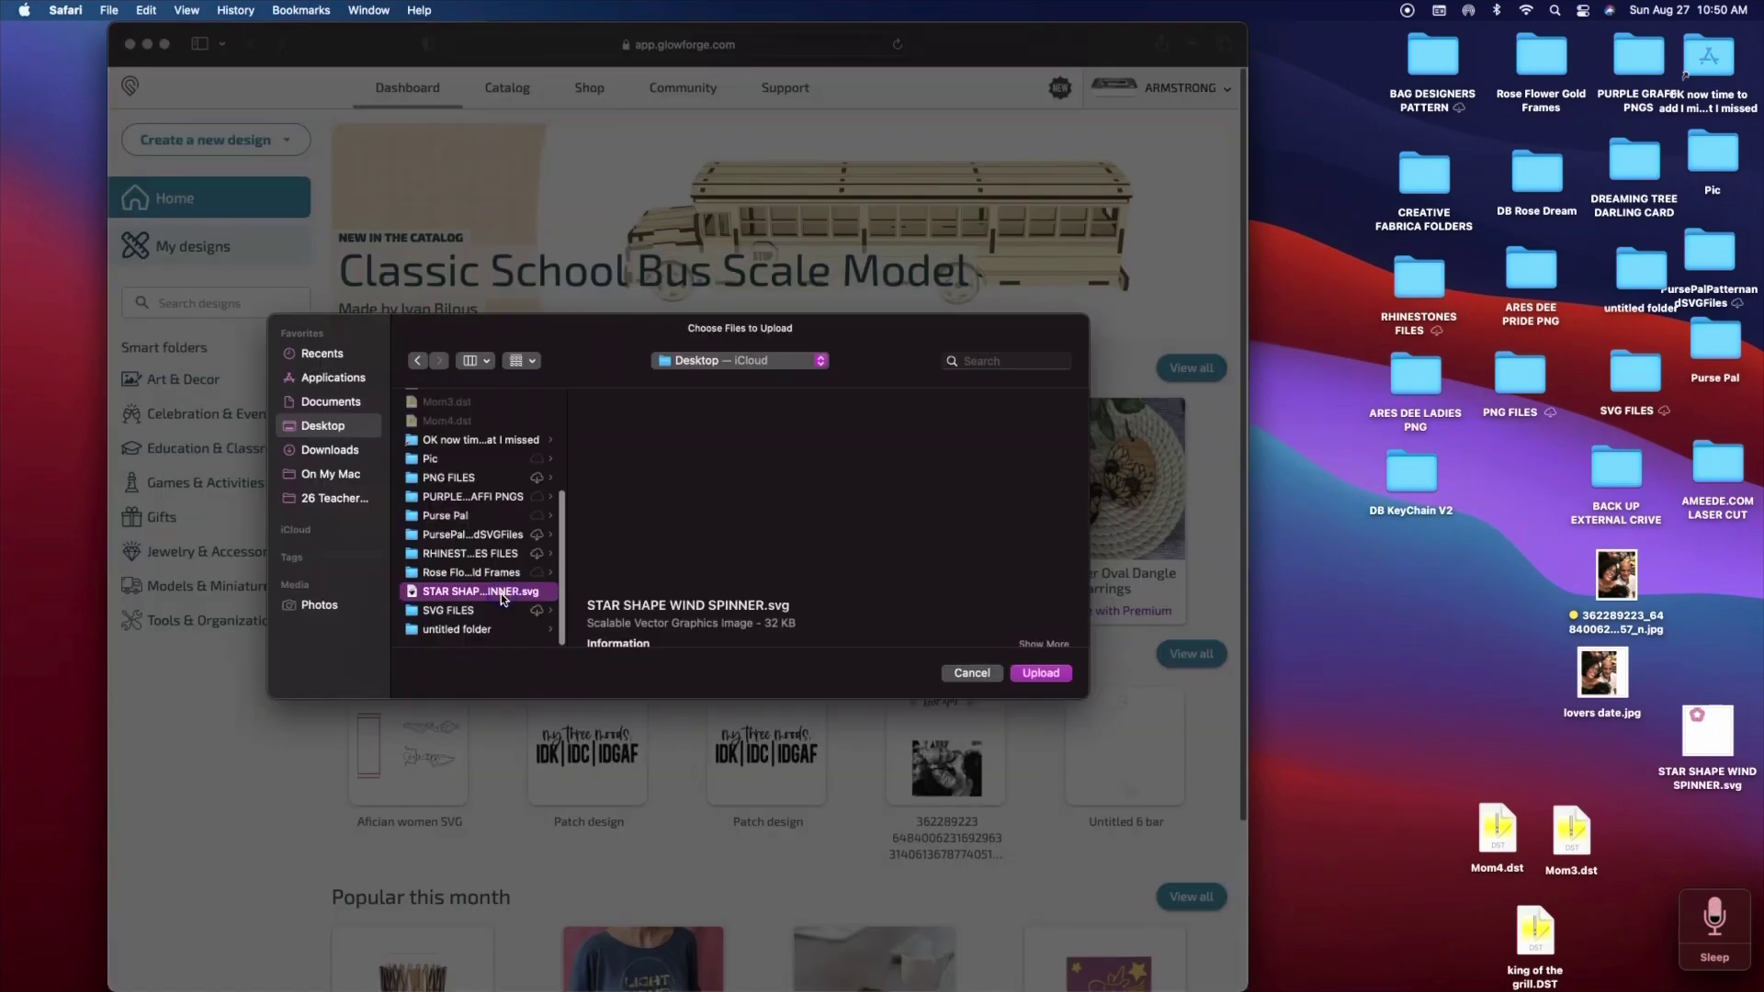
pyautogui.click(1040, 676)
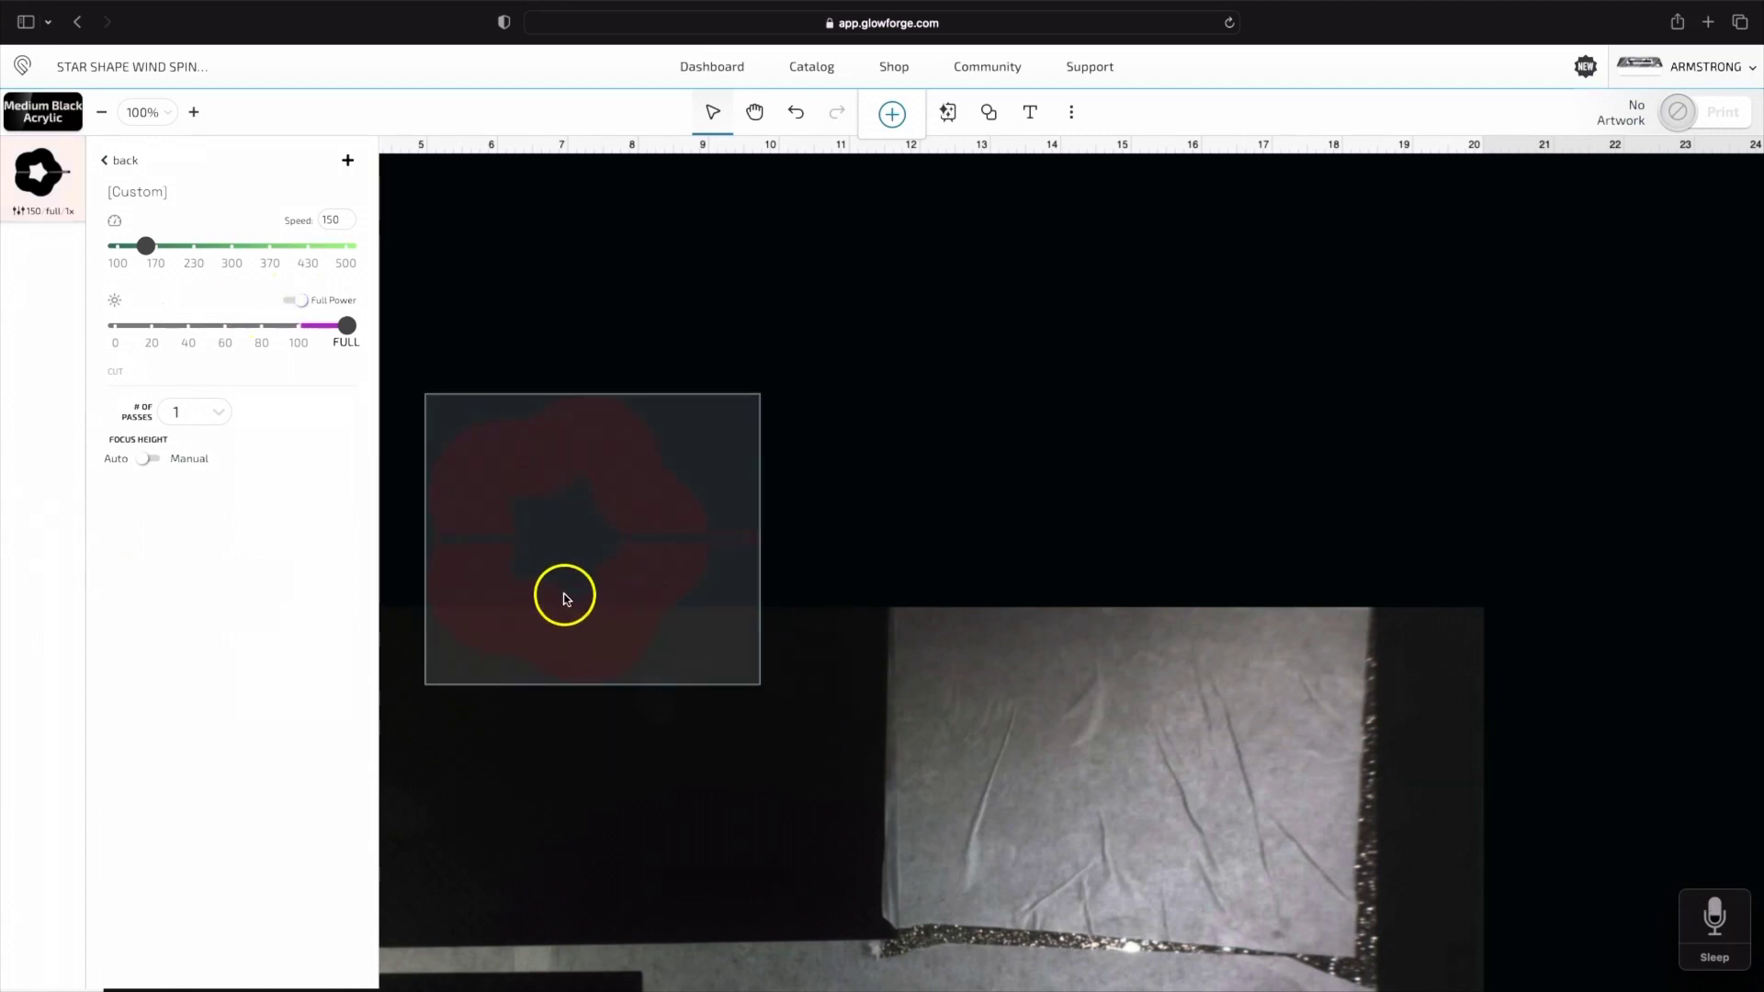
# Step: Place the spinner on the acrylic and rotate it 90° so its stem points up
pyautogui.moveTo(633, 630); pyautogui.dragTo(1180, 987)
pyautogui.scroll(-10, 1074, 624)
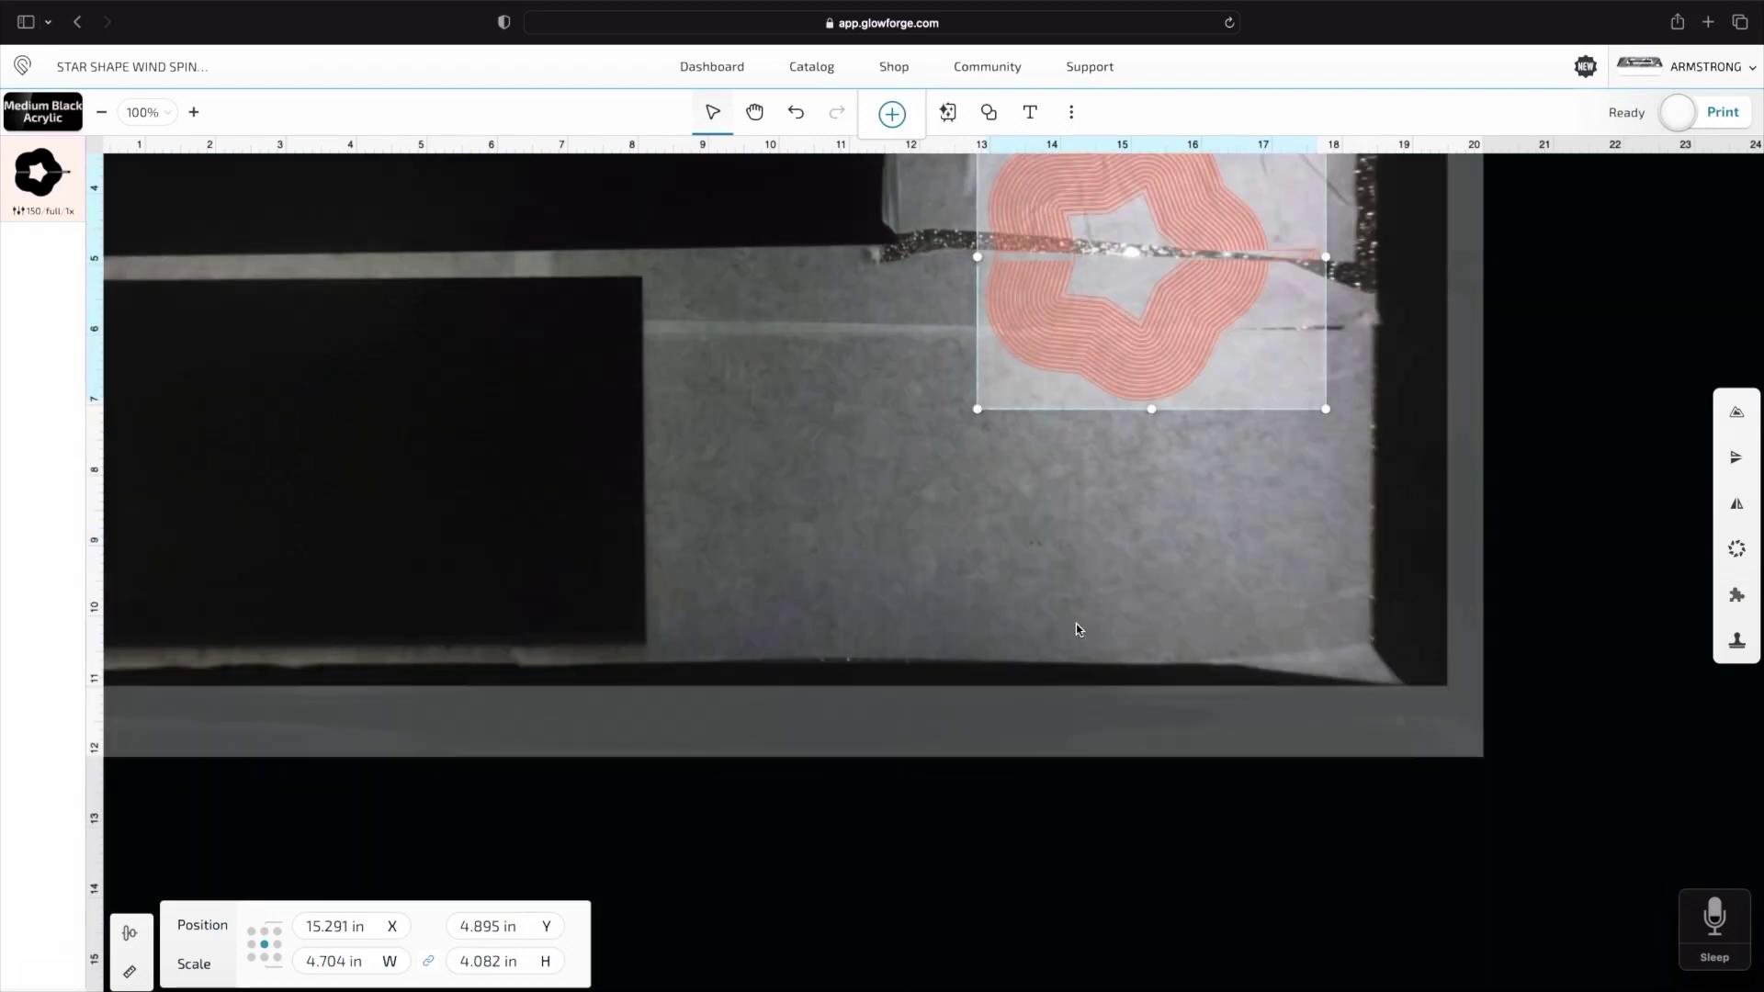
pyautogui.scroll(7, 1072, 700)
pyautogui.moveTo(1275, 491); pyautogui.dragTo(1169, 665)
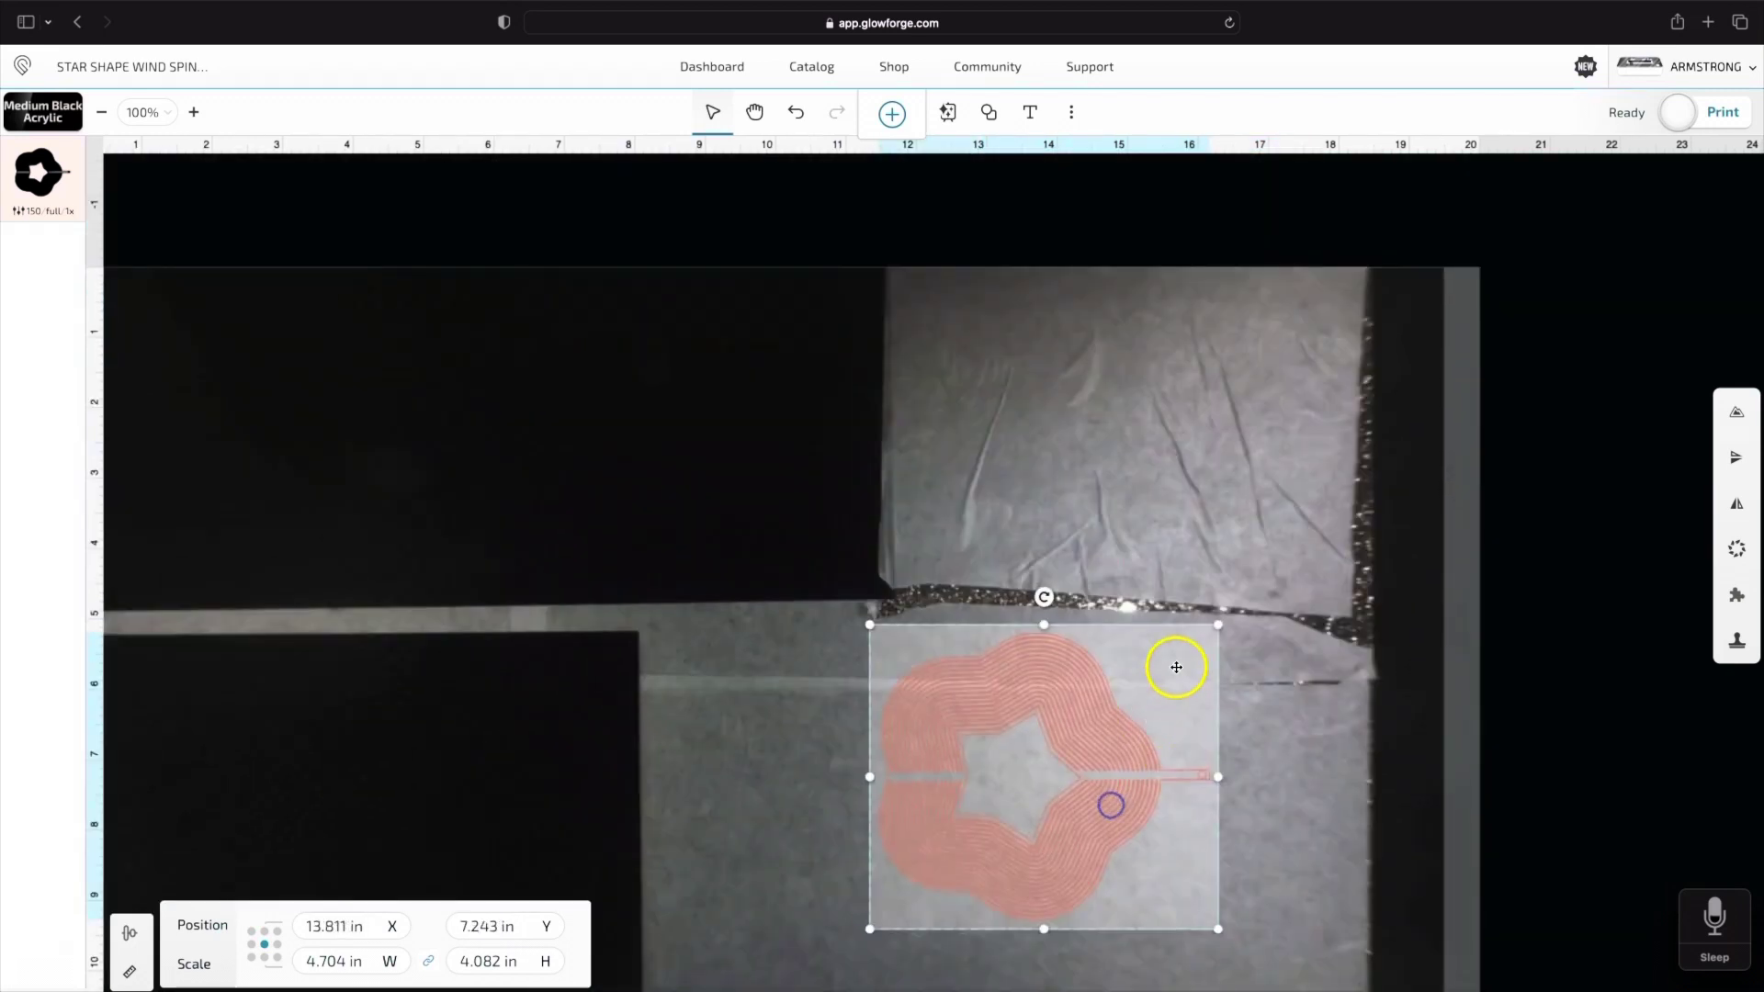
pyautogui.moveTo(1042, 595); pyautogui.dragTo(782, 775)
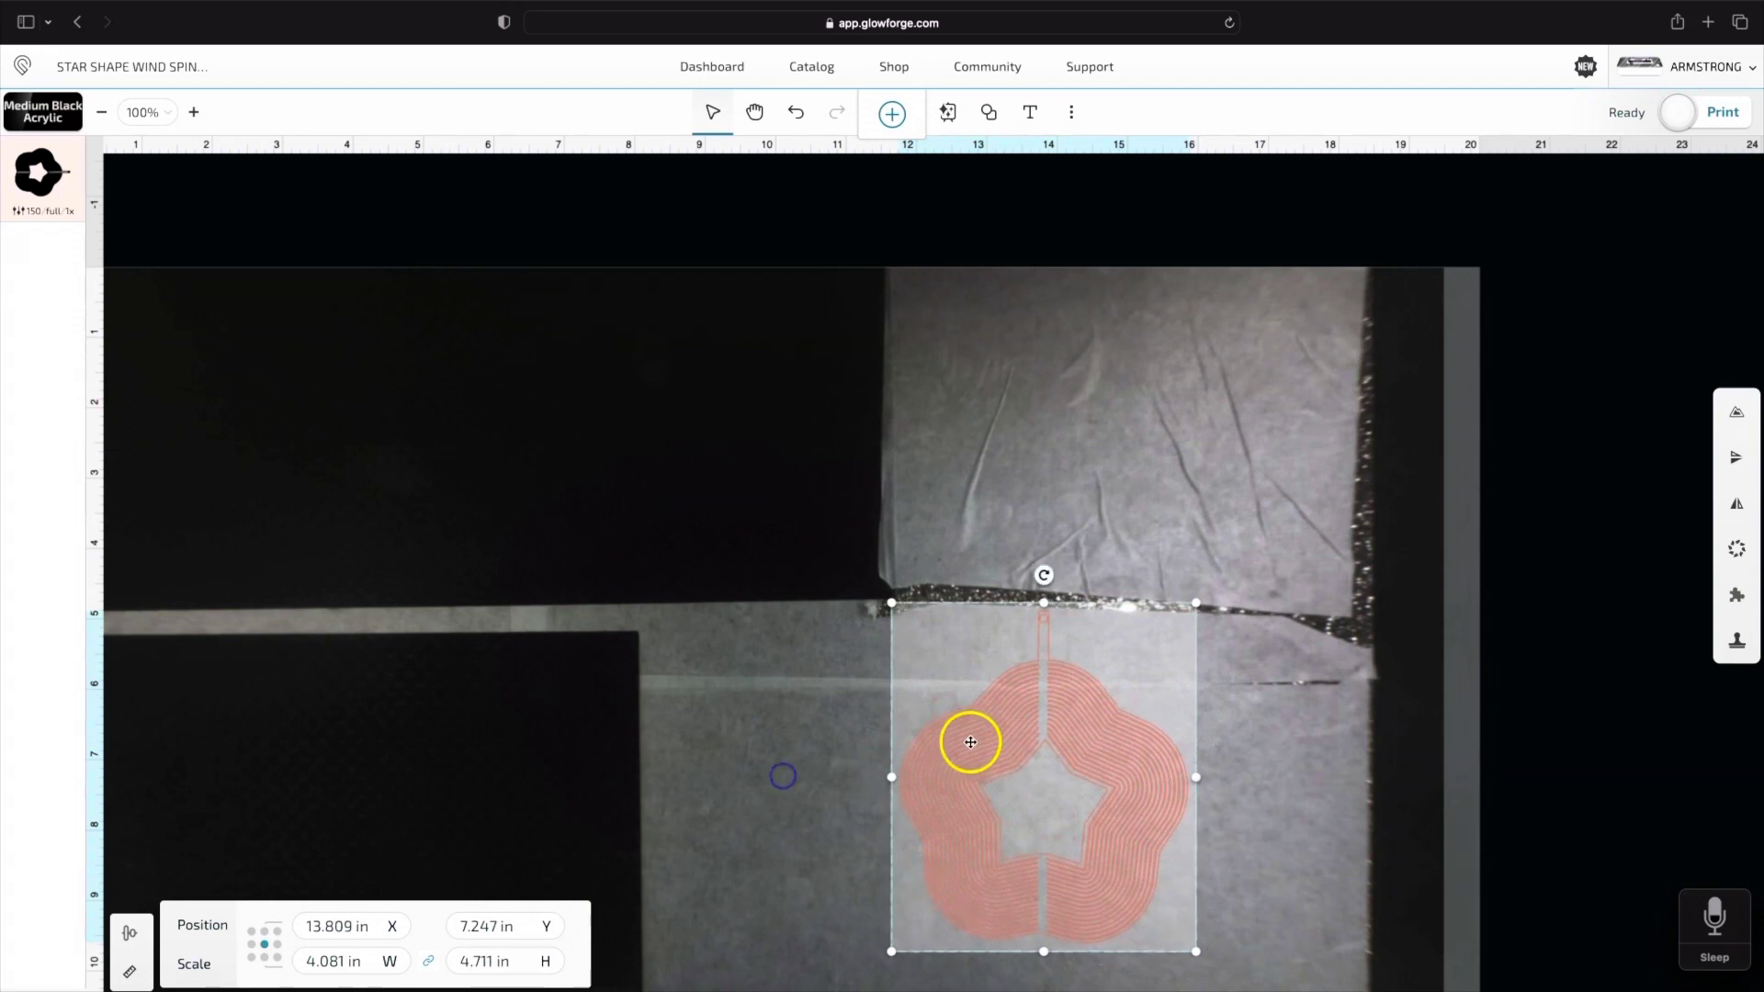
pyautogui.moveTo(1012, 711); pyautogui.dragTo(1296, 719)
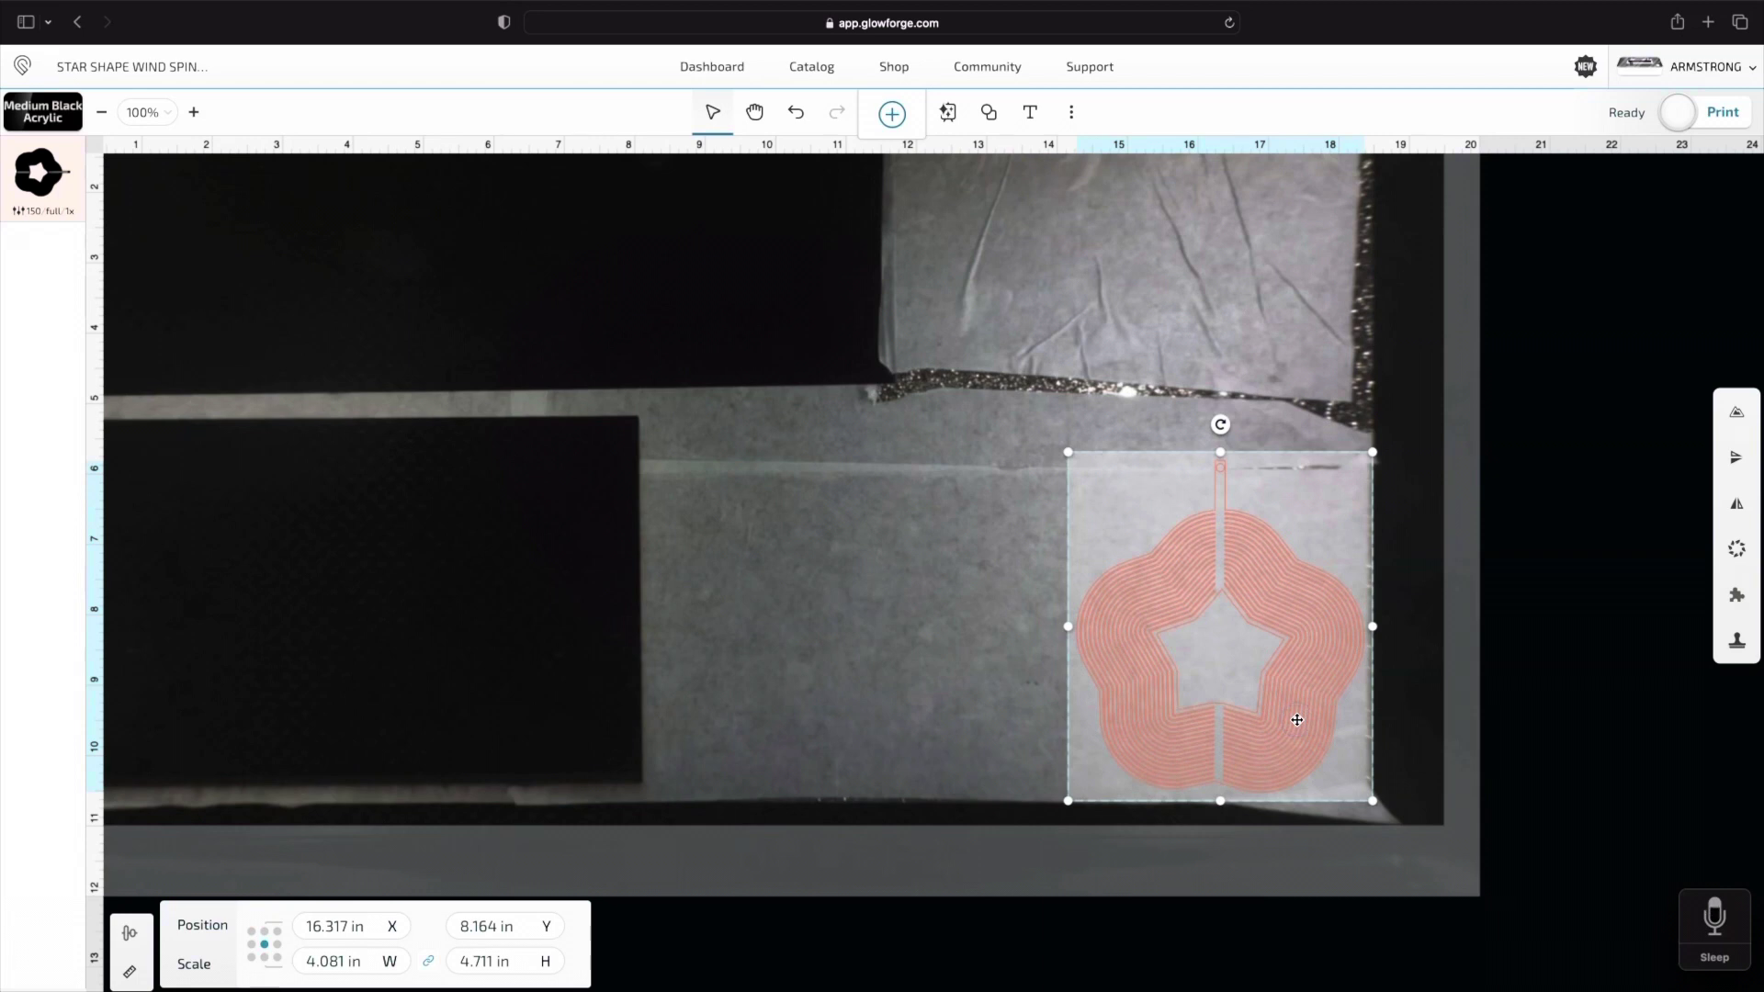
# Step: Enlarge the spinner to 4.761 x 5.496 in and start the print
pyautogui.moveTo(1068, 454); pyautogui.dragTo(1017, 401)
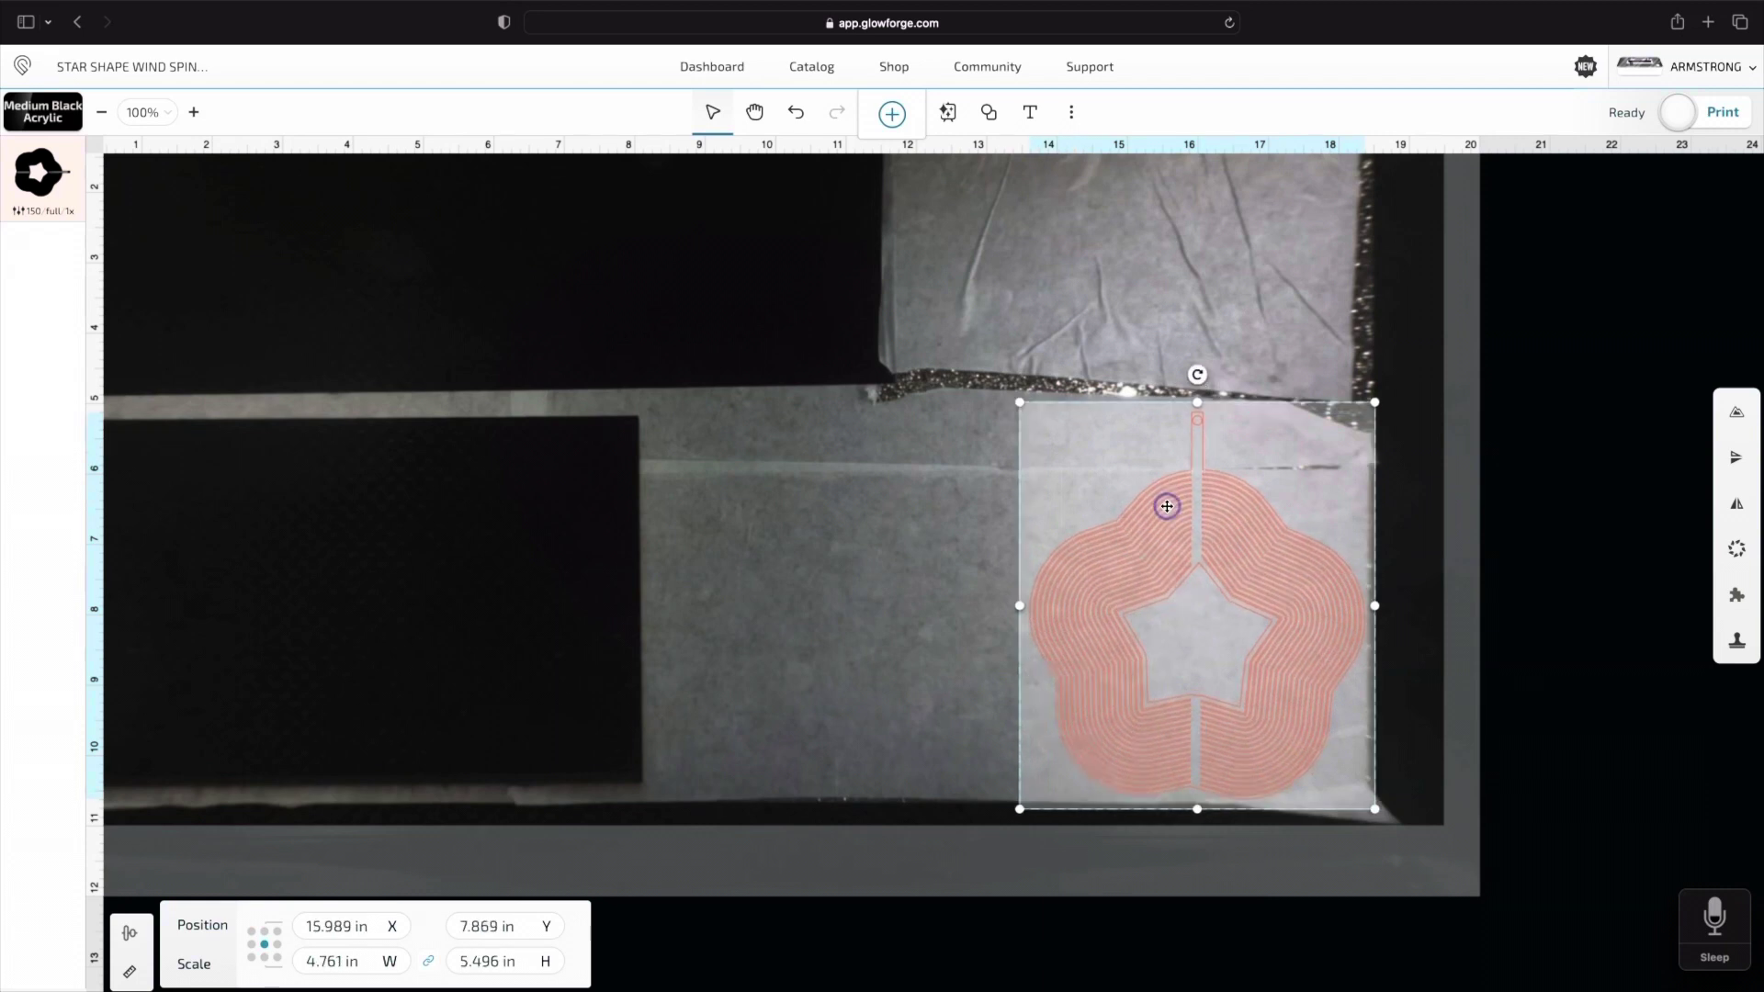
pyautogui.click(1167, 506)
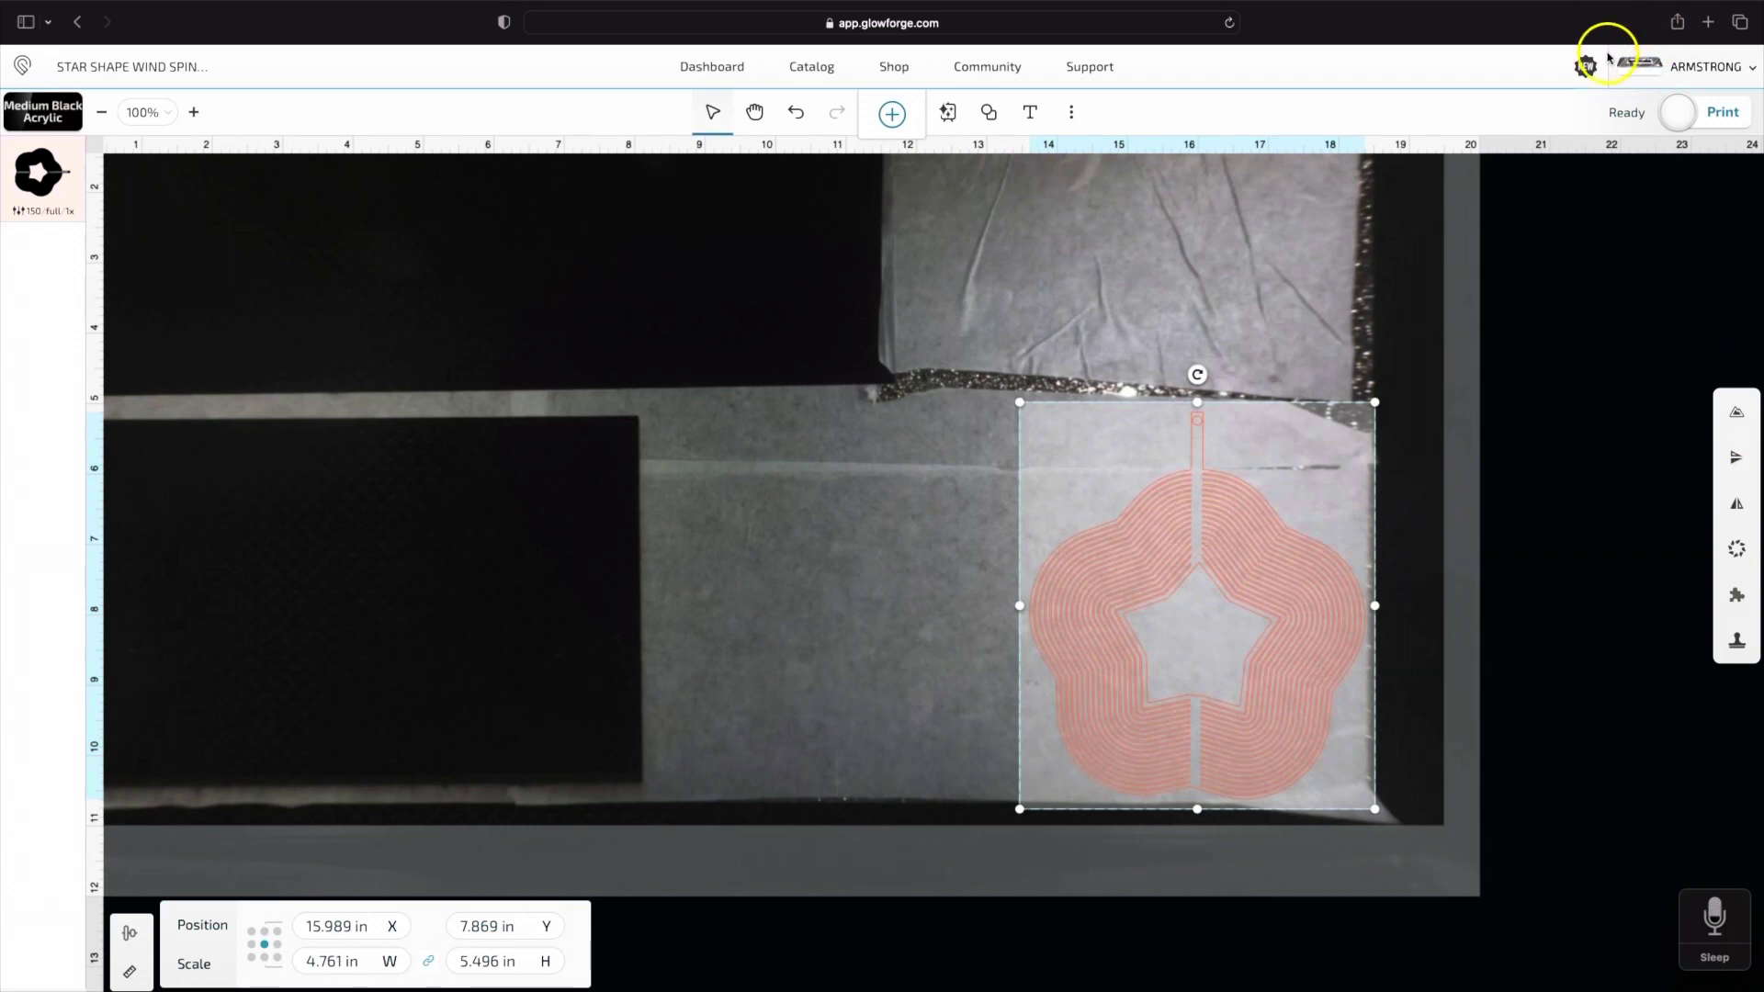
pyautogui.click(1674, 113)
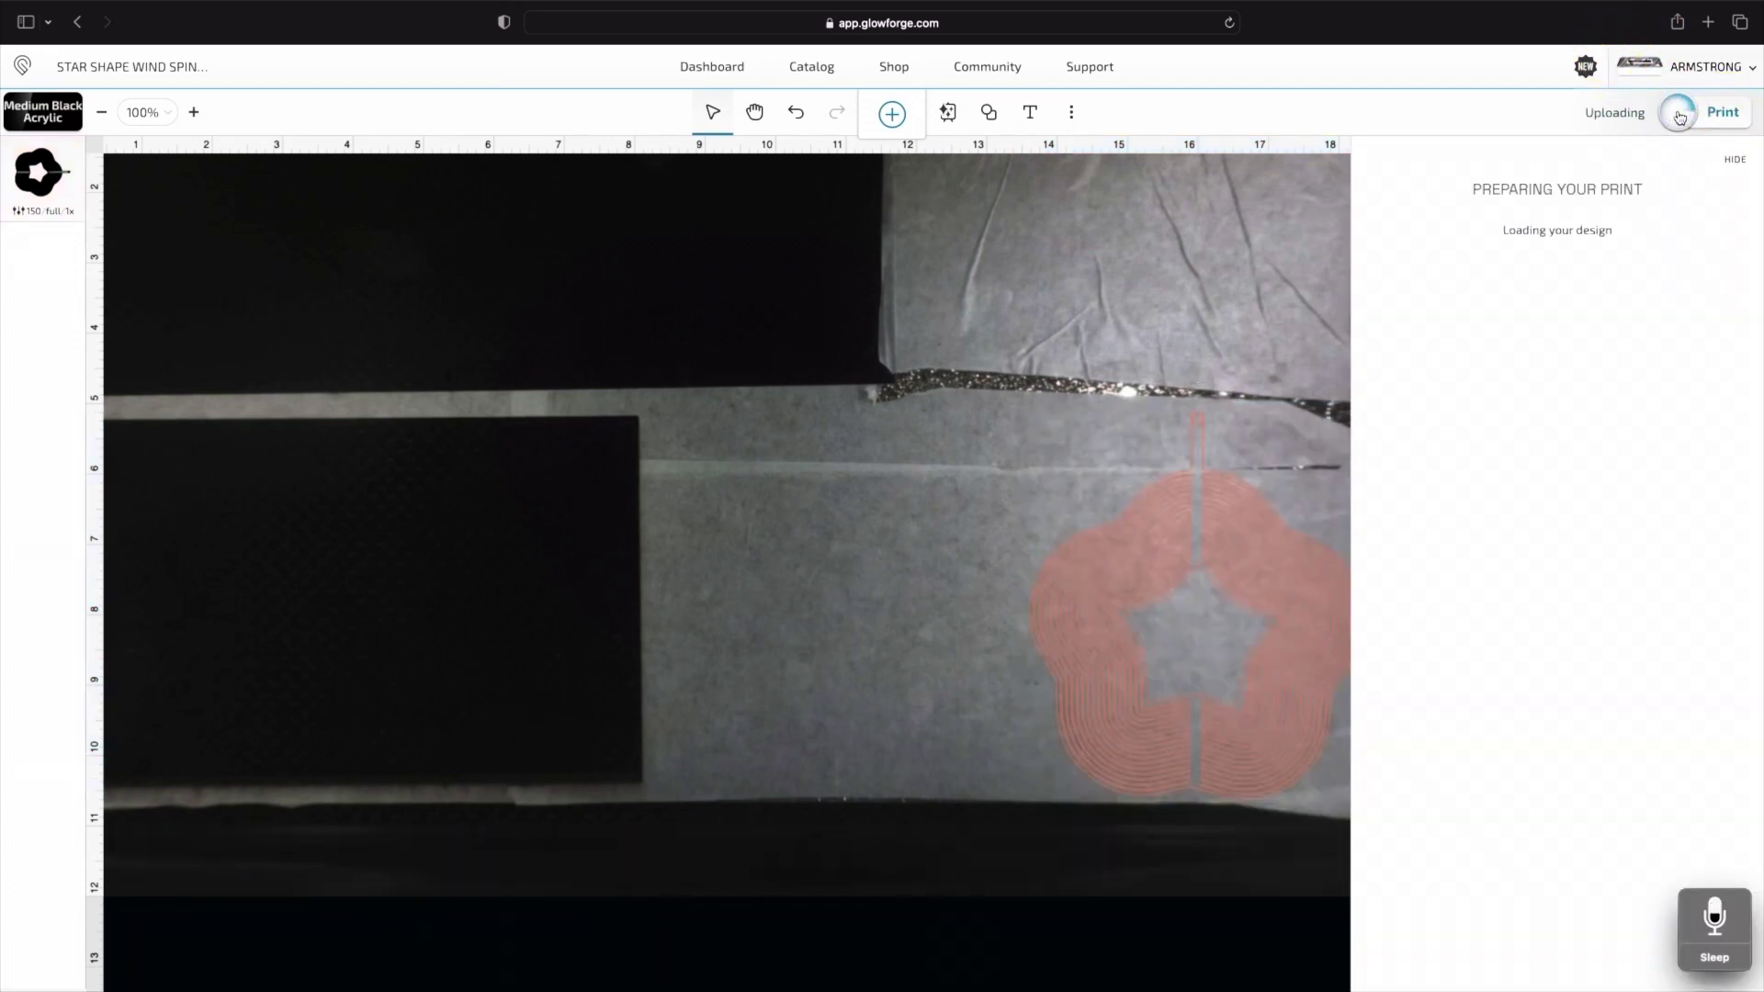